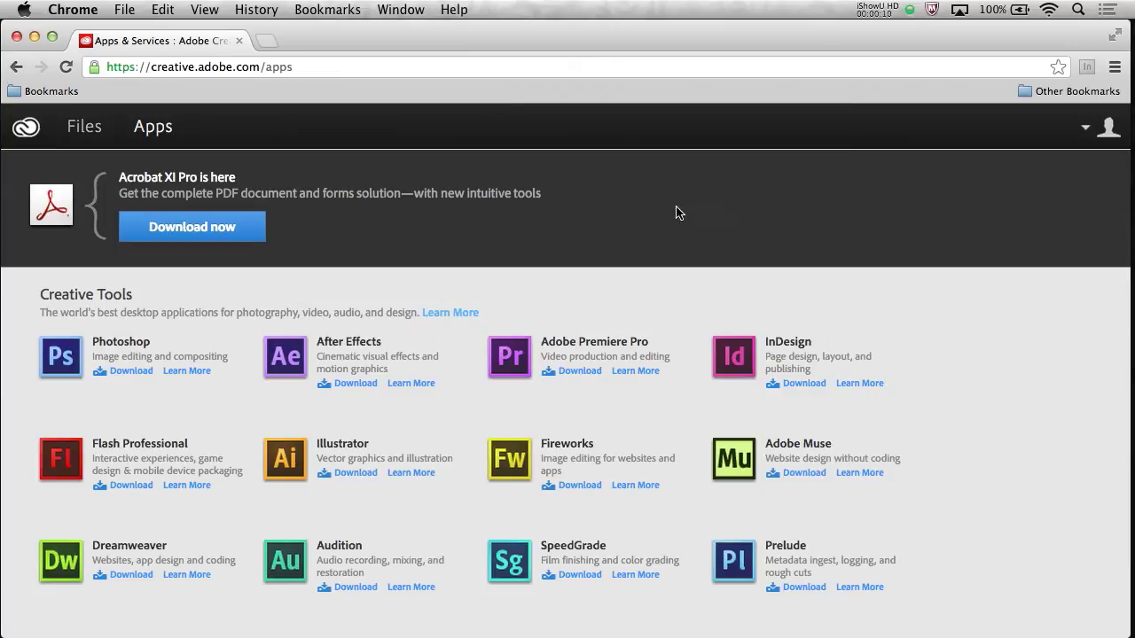
# Scroll down through the Creative Cloud Apps list and back up to the top
pyautogui.scroll(-5, 694, 229)
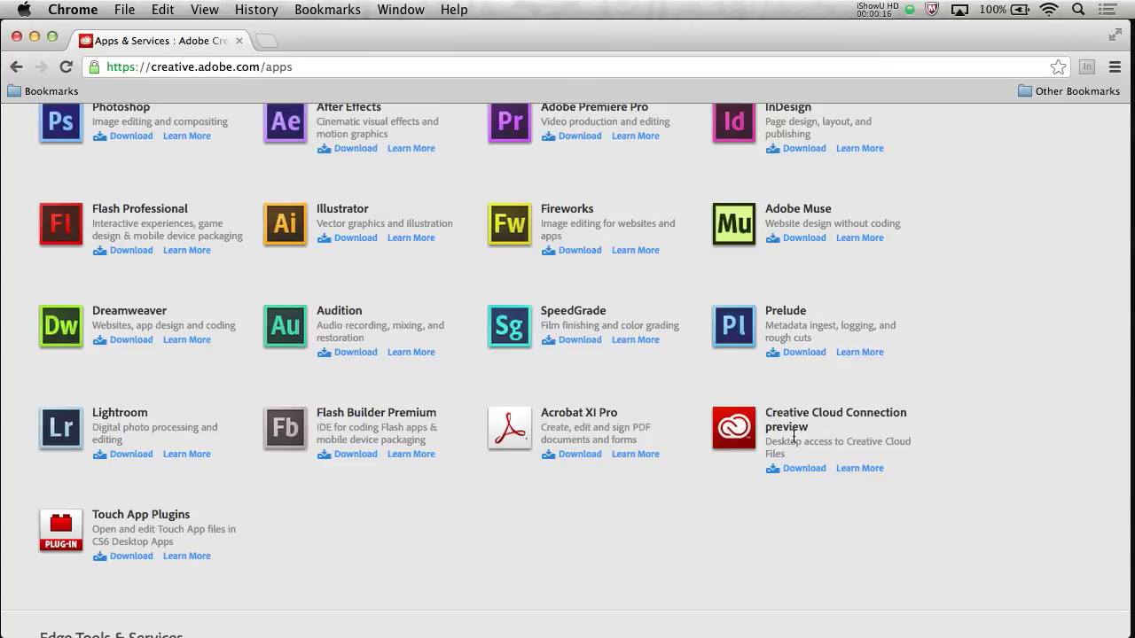
pyautogui.scroll(5, 793, 437)
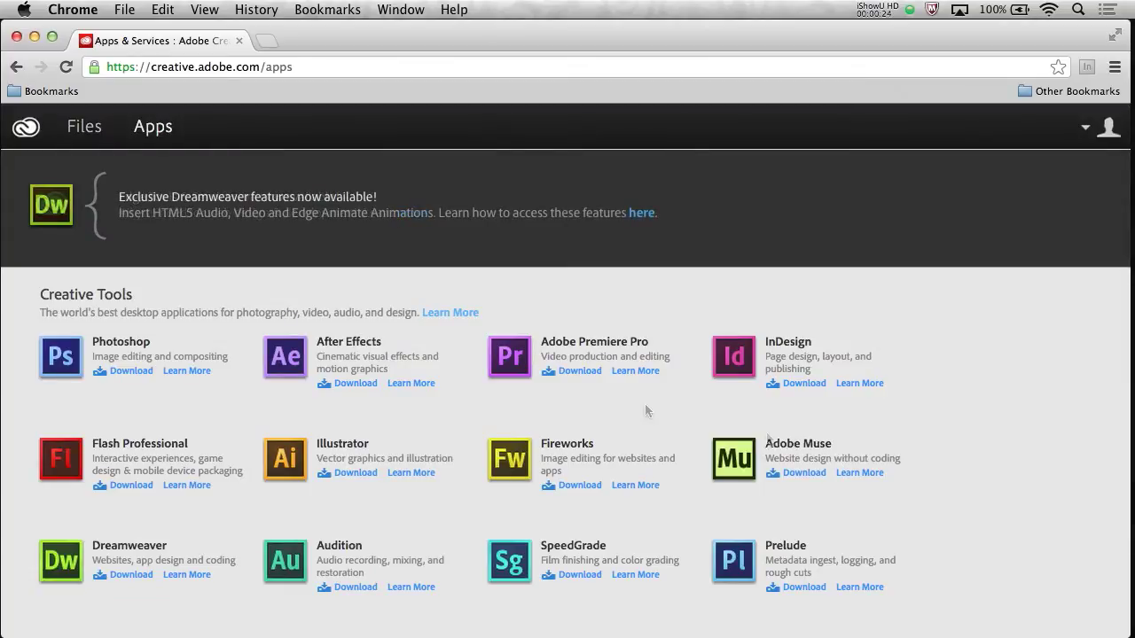
# Upload _MJK1787-Edit-2.jpg from the desktop to the cloud Files page and view it as thumbnails
pyautogui.click(70, 130)
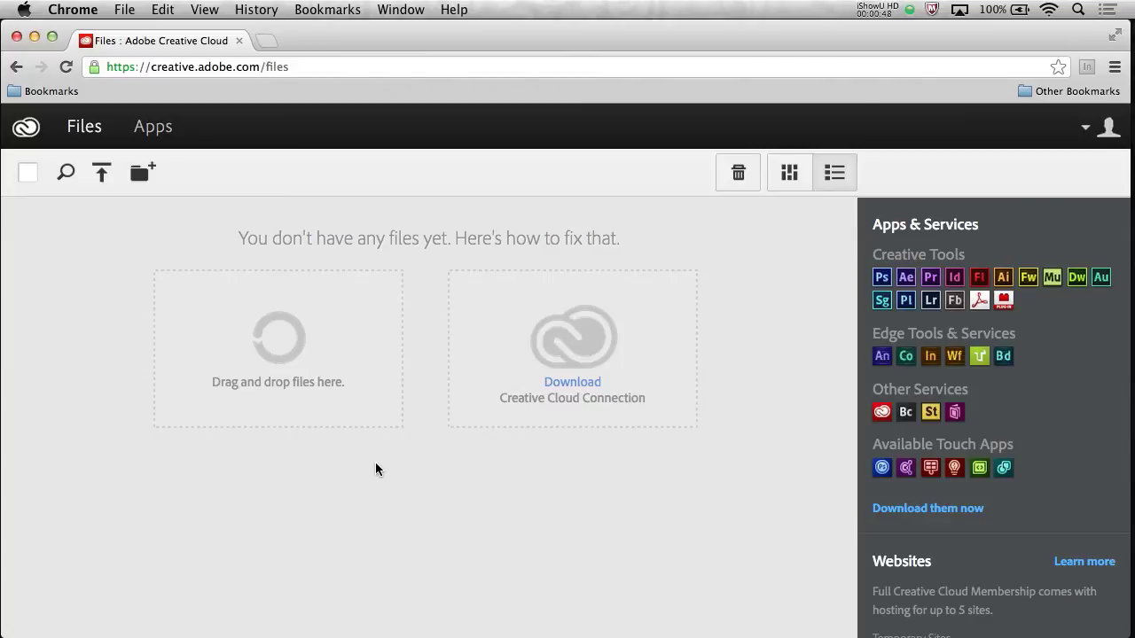
pyautogui.moveTo(1120, 632); pyautogui.dragTo(1022, 637)
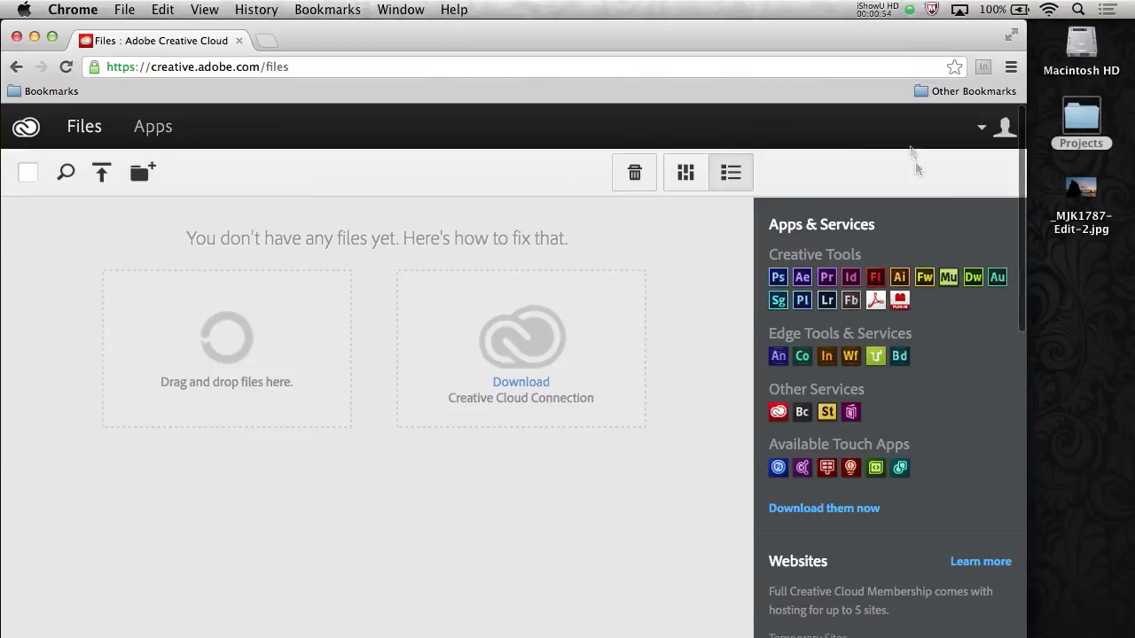
pyautogui.click(1080, 192)
pyautogui.moveTo(1076, 197); pyautogui.dragTo(249, 353)
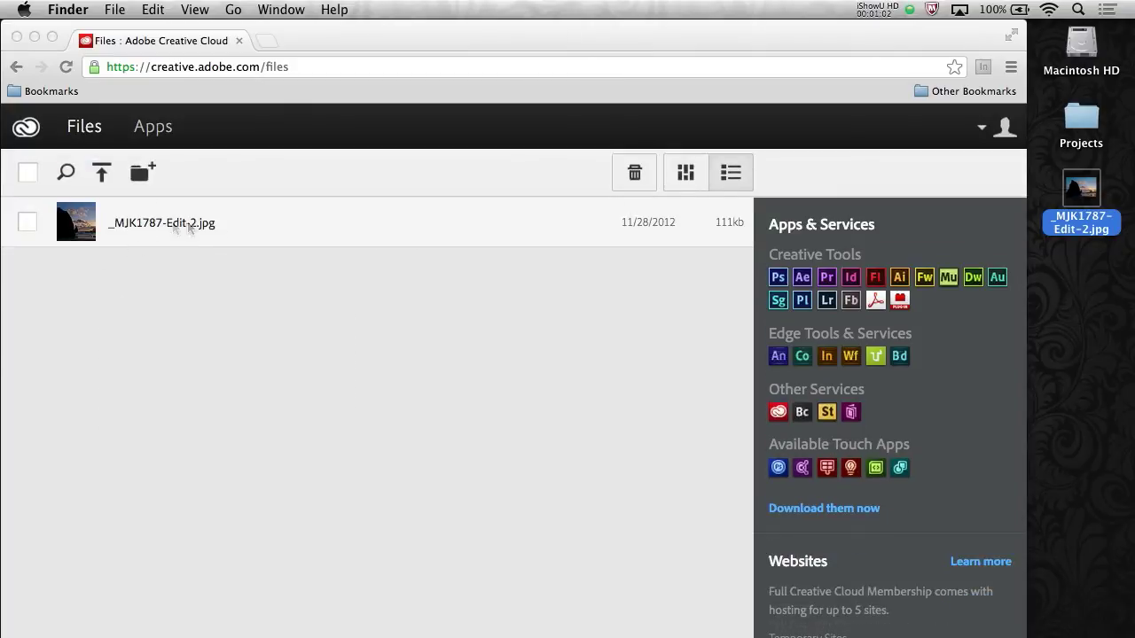
pyautogui.click(685, 174)
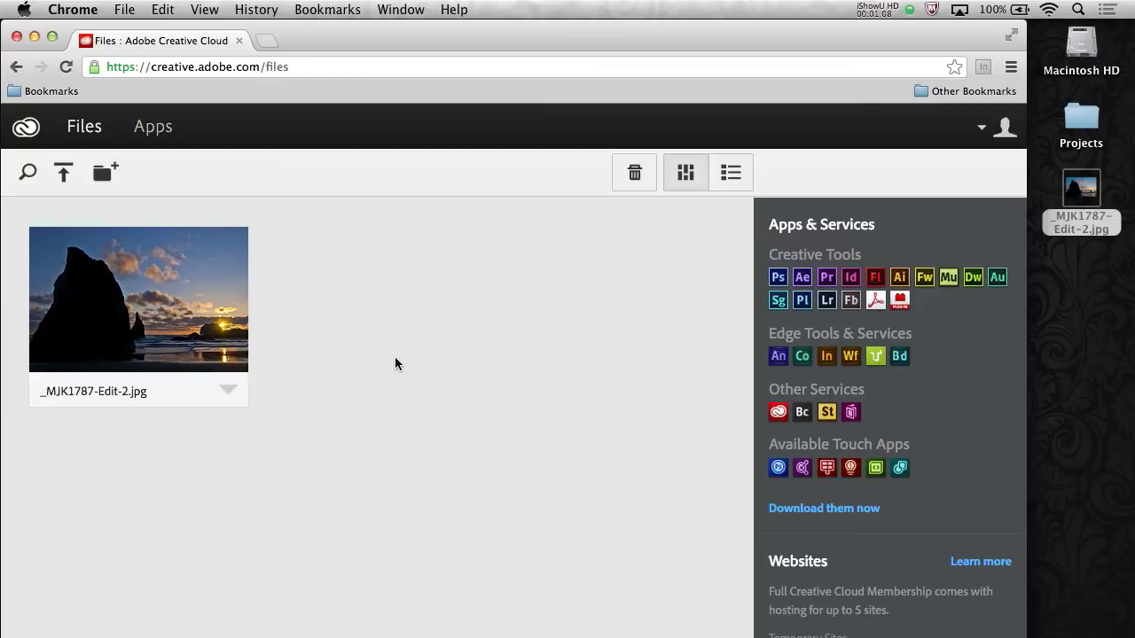
# Download the Creative Cloud Connection preview from the Apps list, then launch it once installed
pyautogui.click(147, 129)
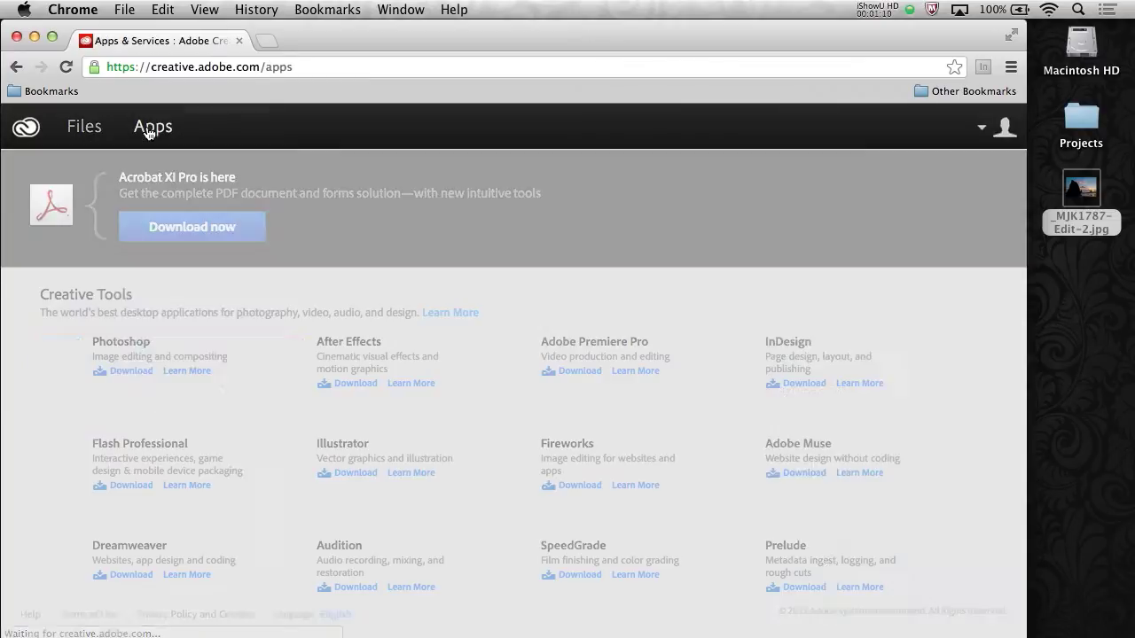
pyautogui.scroll(-5, 743, 374)
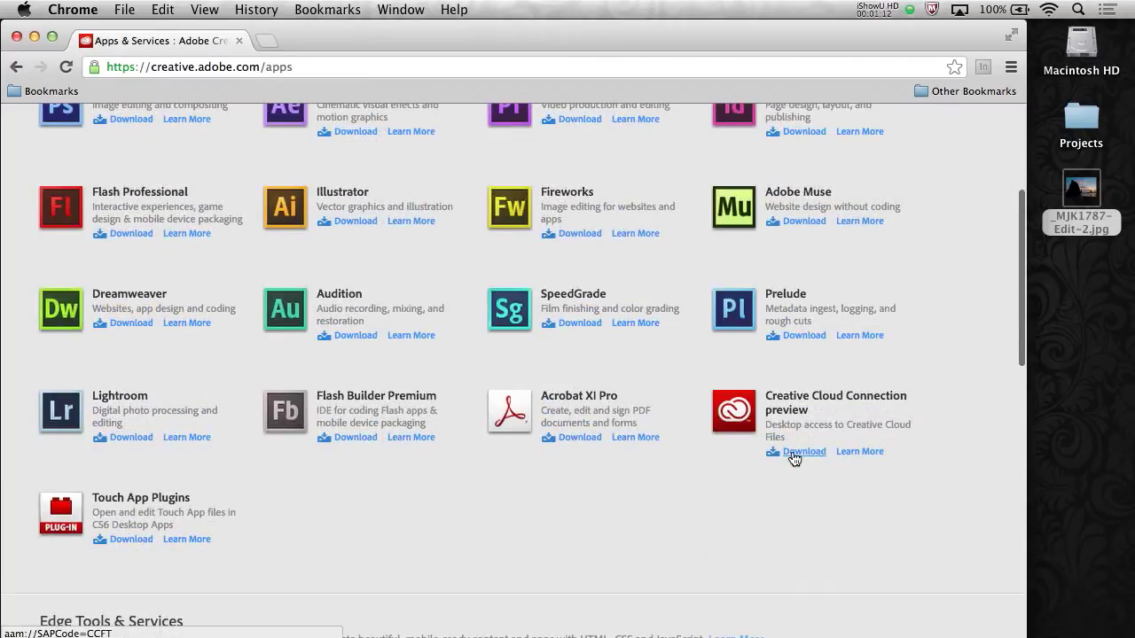
pyautogui.click(791, 452)
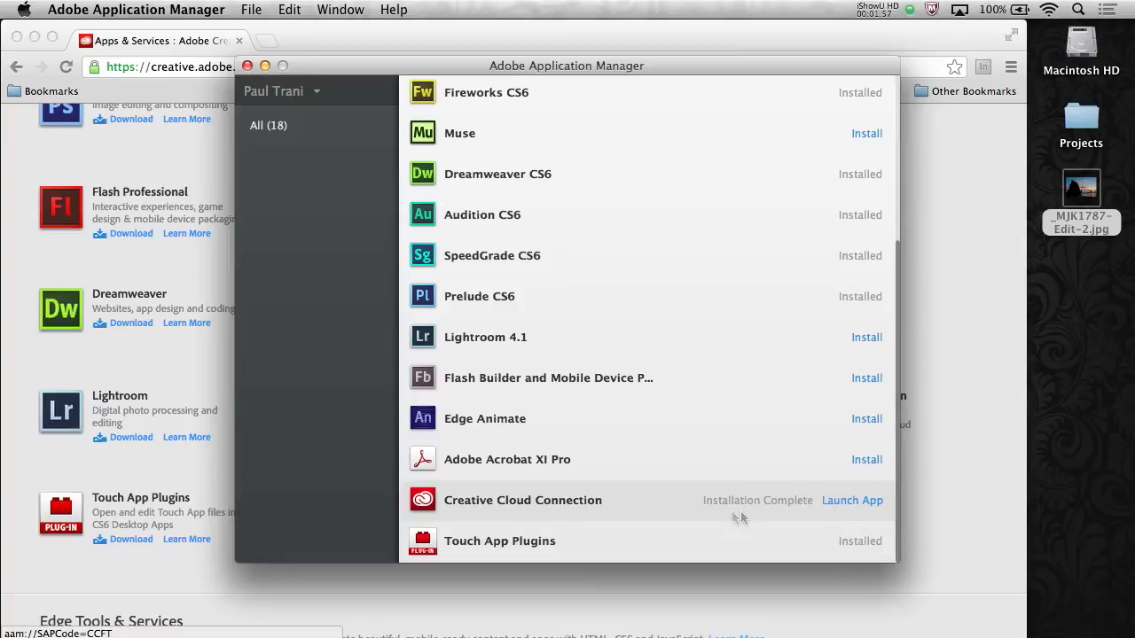
pyautogui.click(845, 503)
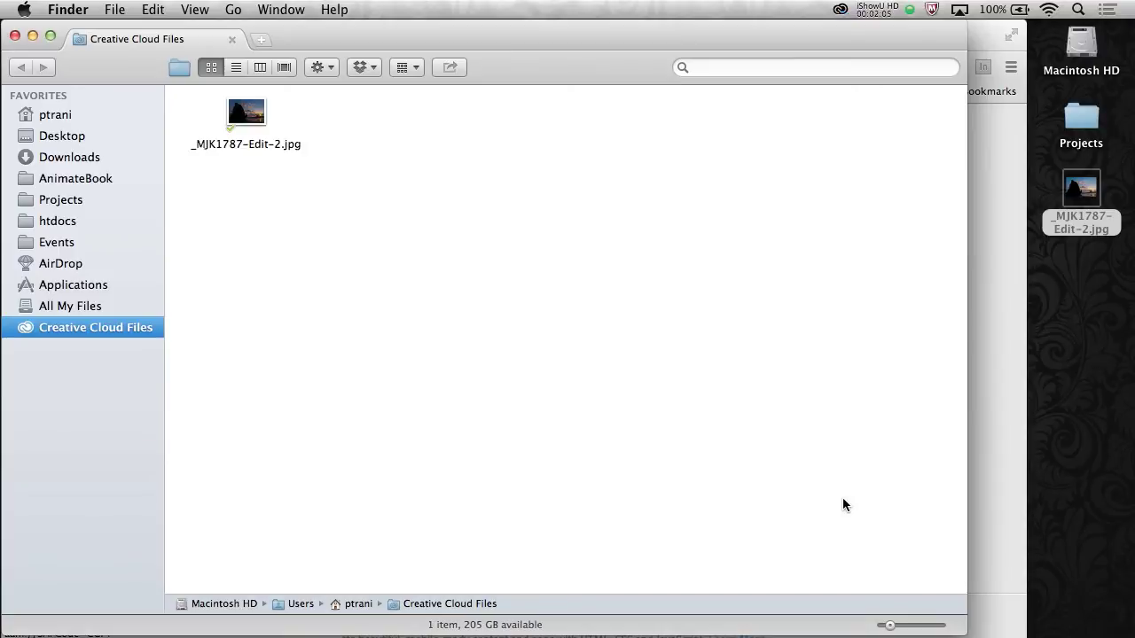
# Find the synced _MJK1787-Edit-2.jpg in home's Creative Cloud Files folder, then check sync status
pyautogui.moveTo(349, 41); pyautogui.dragTo(393, 39)
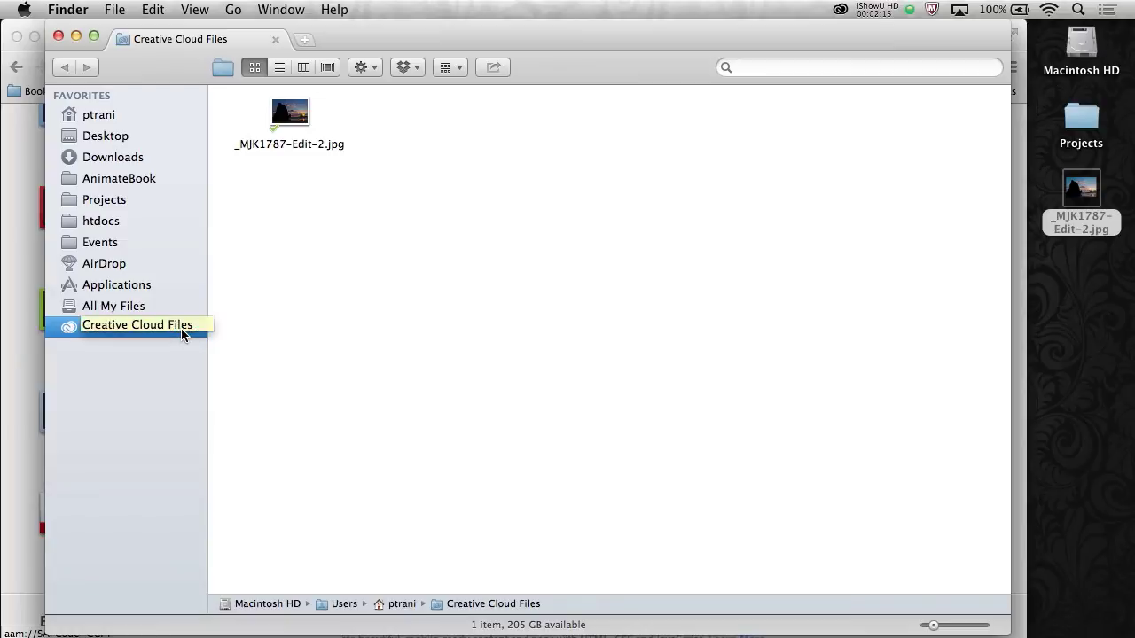
pyautogui.click(289, 121)
pyautogui.click(297, 231)
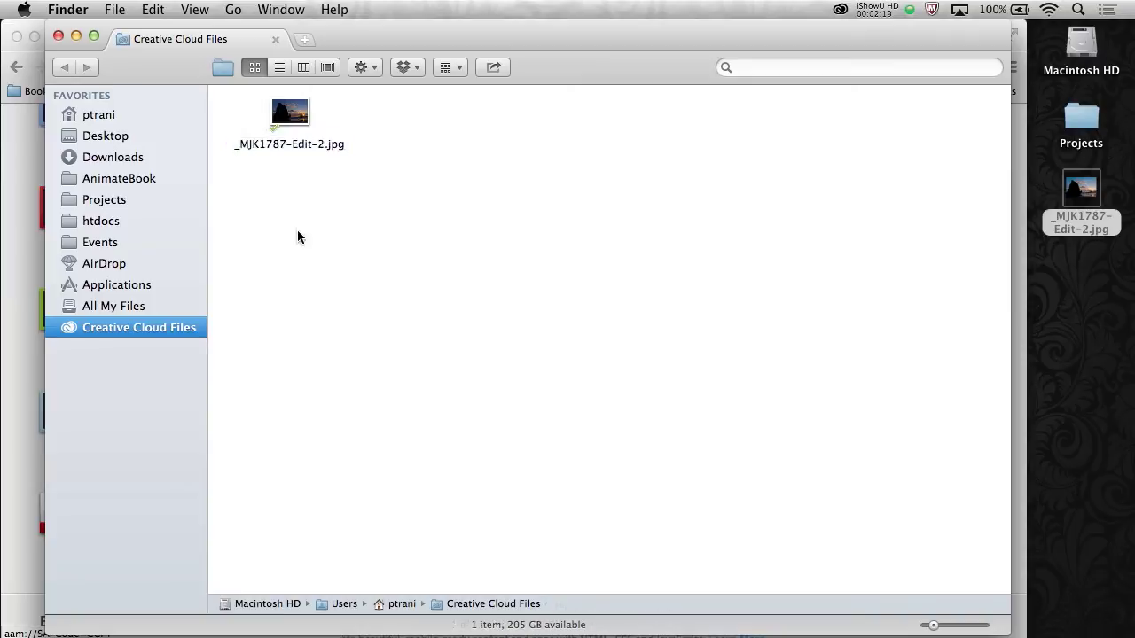
pyautogui.click(100, 116)
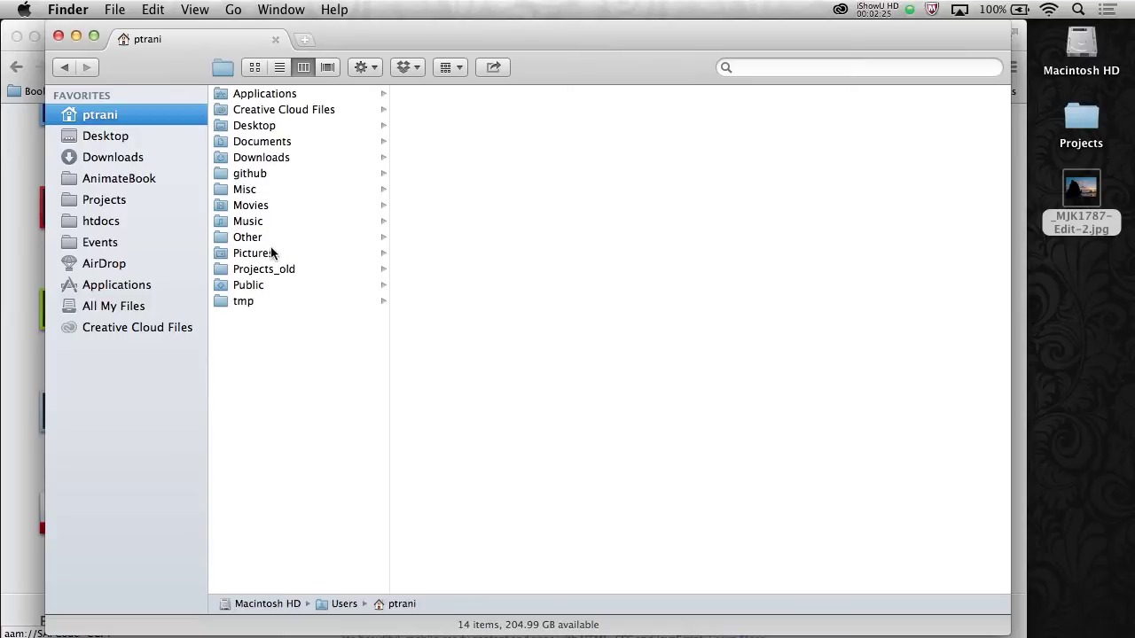
pyautogui.click(262, 110)
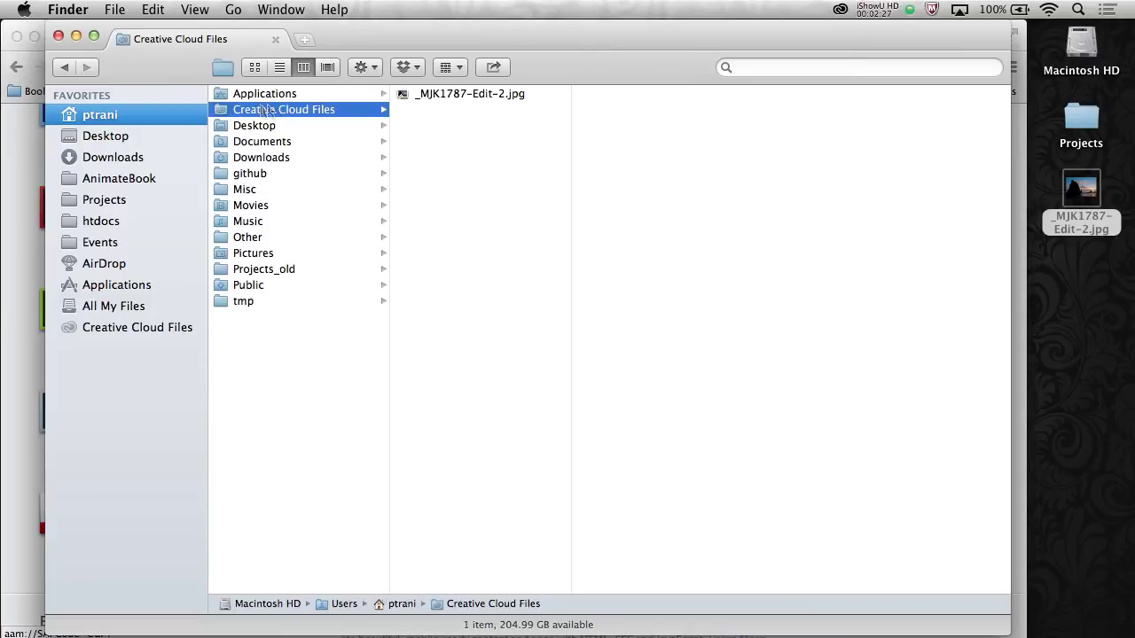
pyautogui.click(425, 95)
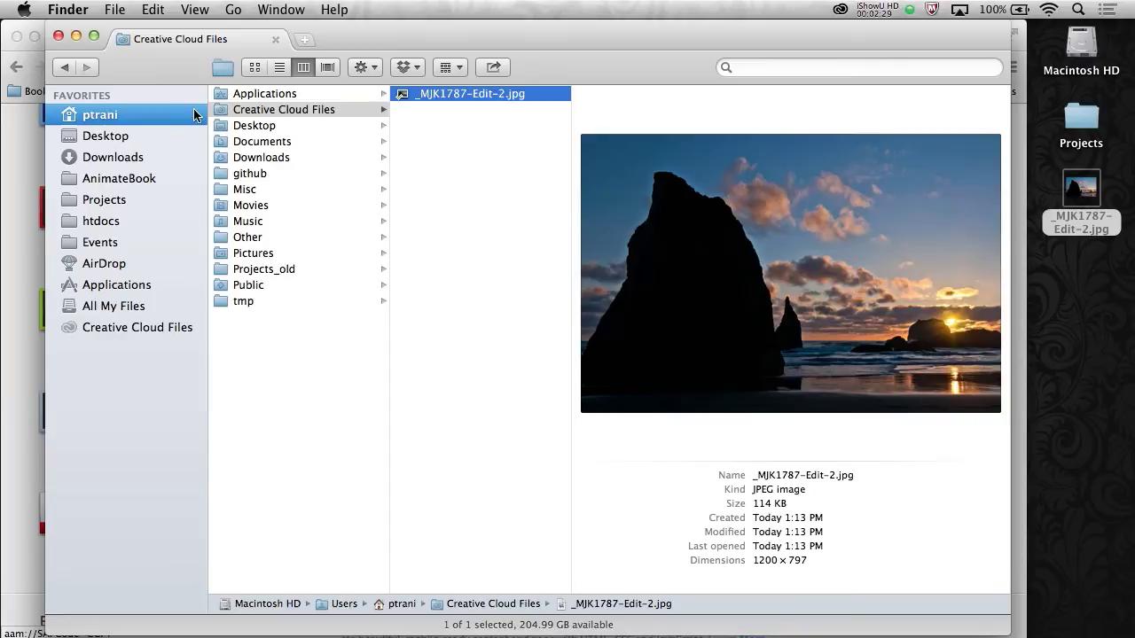
pyautogui.click(229, 110)
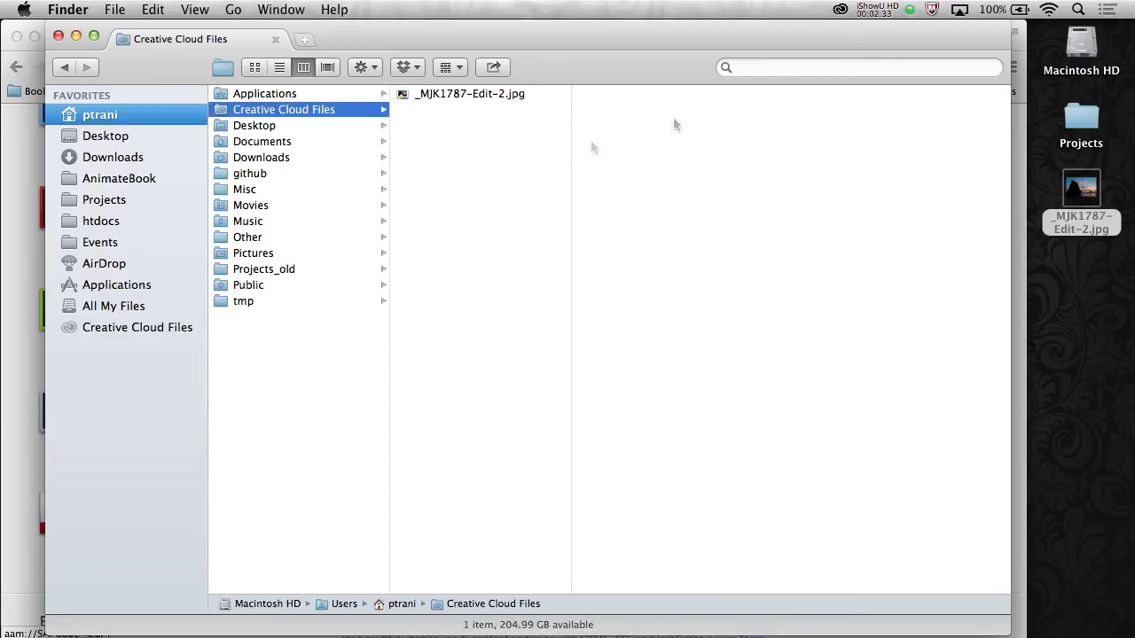
pyautogui.click(840, 11)
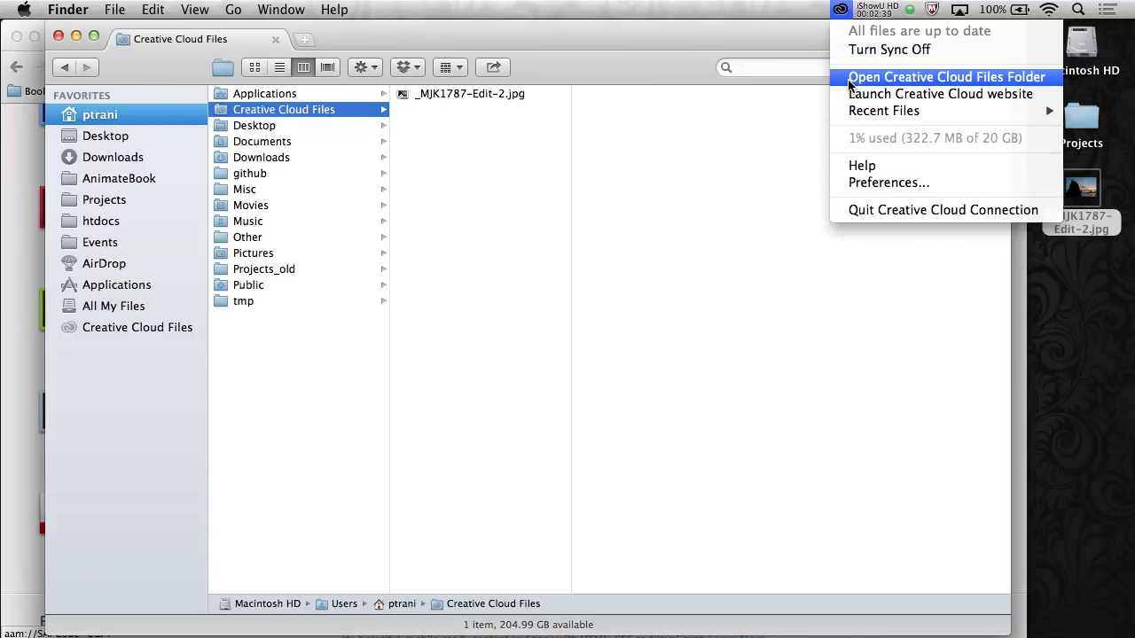
# From the Creative Cloud menu-bar icon, open the Creative Cloud Files folder and the Creative Cloud website
pyautogui.click(886, 78)
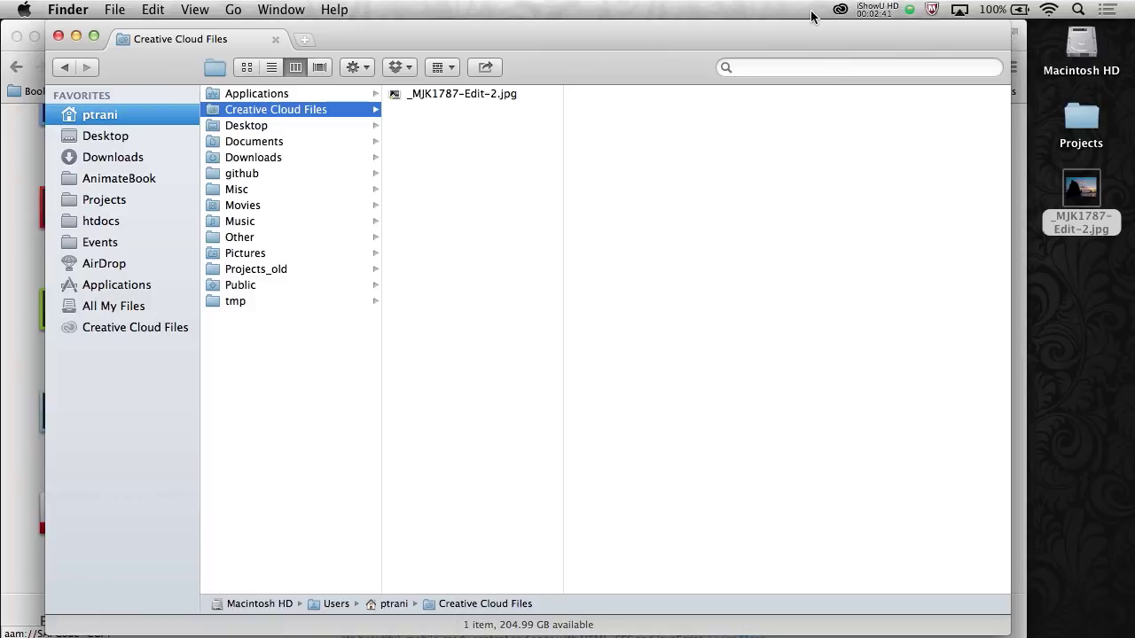
pyautogui.click(839, 10)
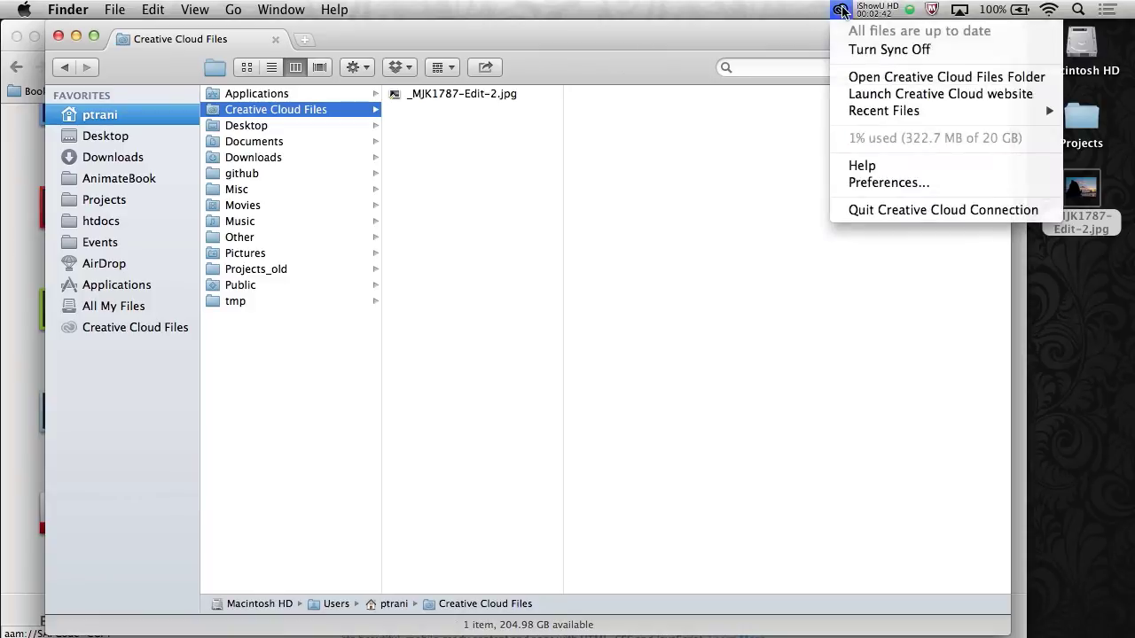
pyautogui.click(876, 97)
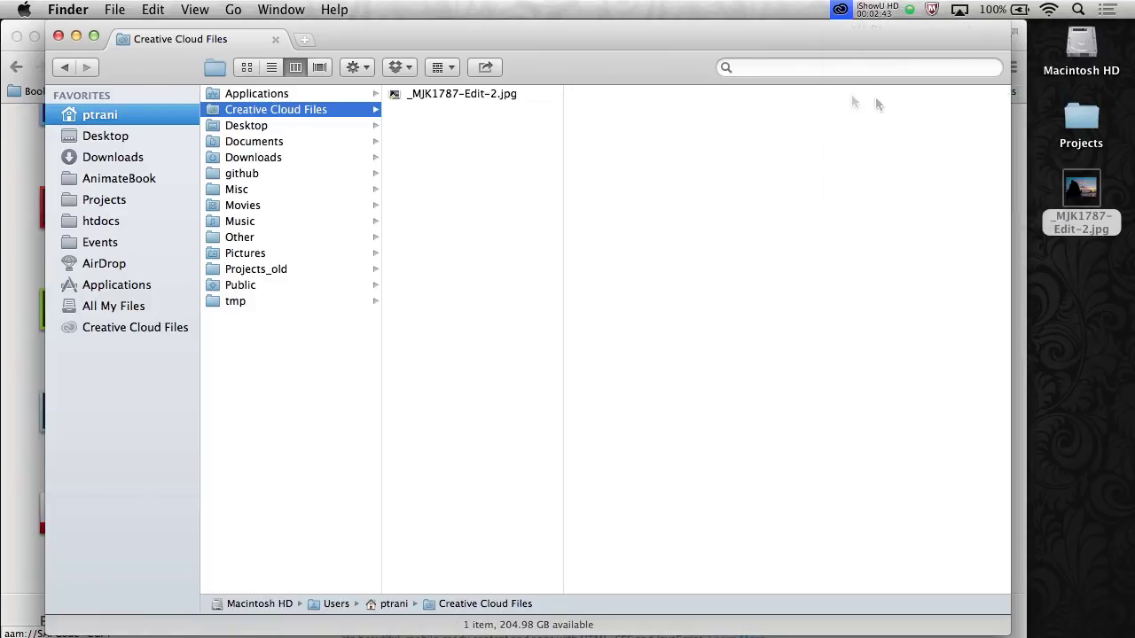
pyautogui.click(839, 10)
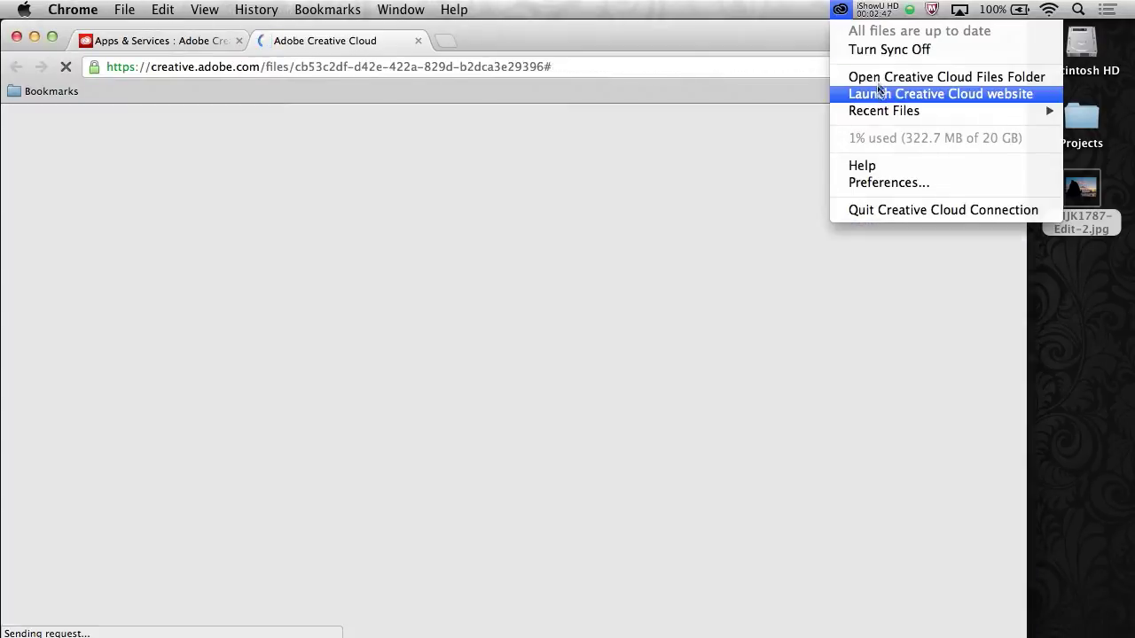
pyautogui.click(397, 420)
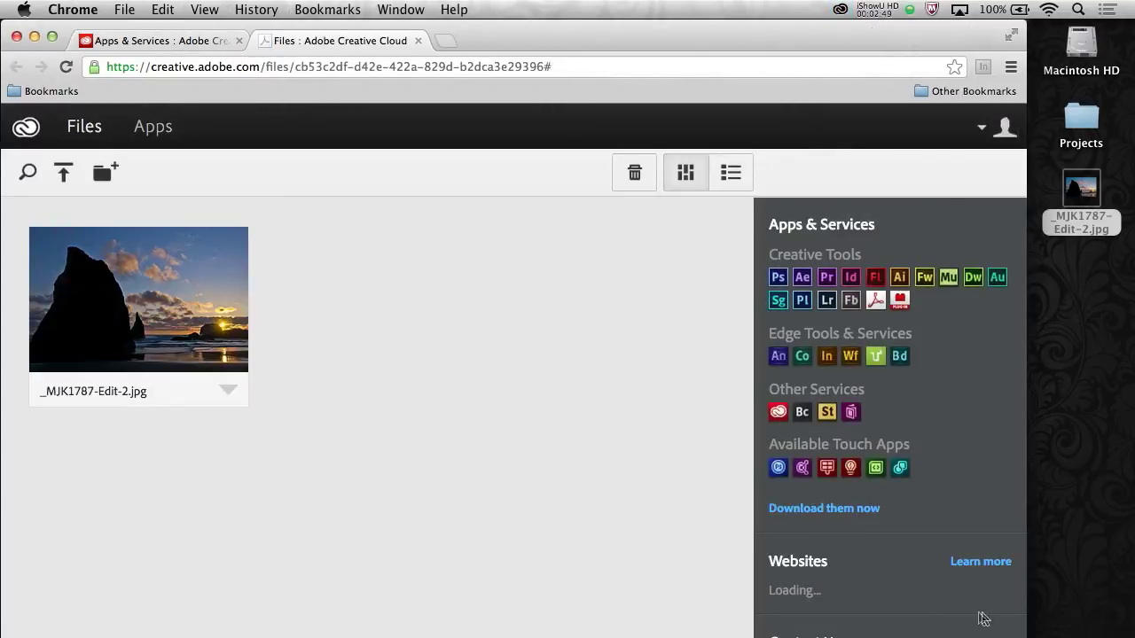
# Tile the browser and Finder side by side, both showing _MJK1787-Edit-2.jpg
pyautogui.moveTo(1020, 634); pyautogui.dragTo(536, 634)
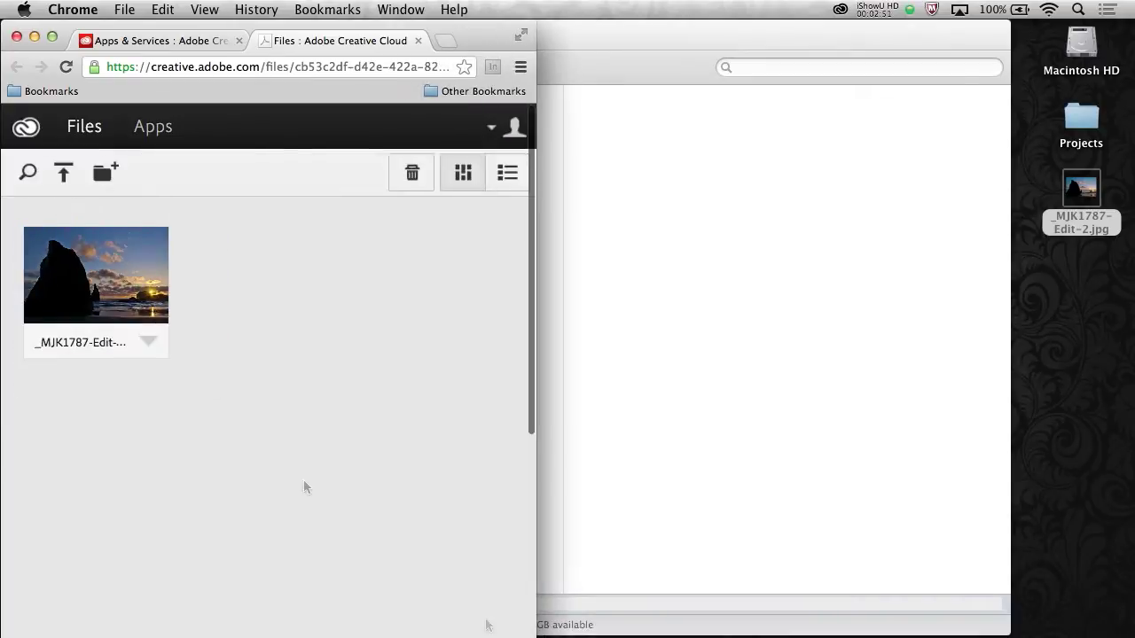
pyautogui.click(734, 312)
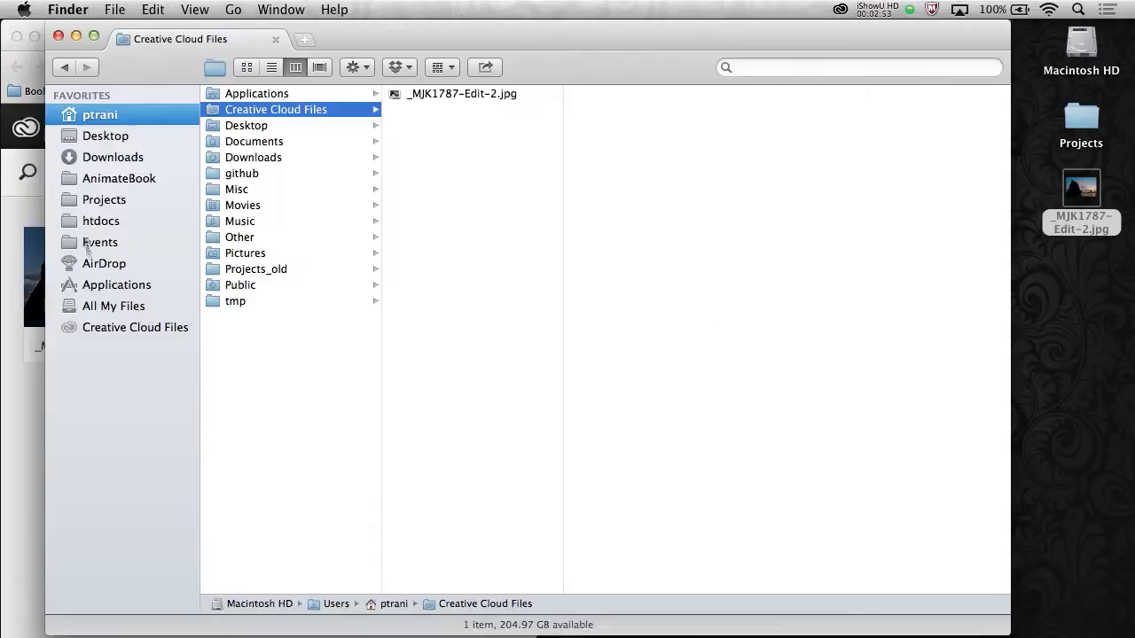
pyautogui.moveTo(44, 206); pyautogui.dragTo(459, 206)
pyautogui.click(862, 93)
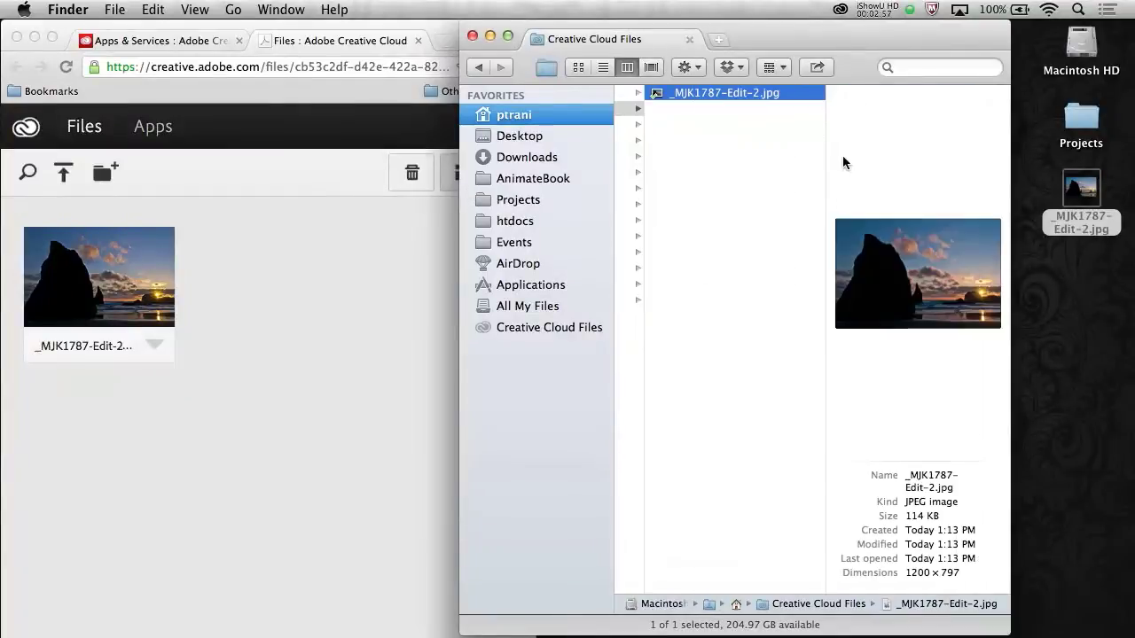
pyautogui.click(715, 245)
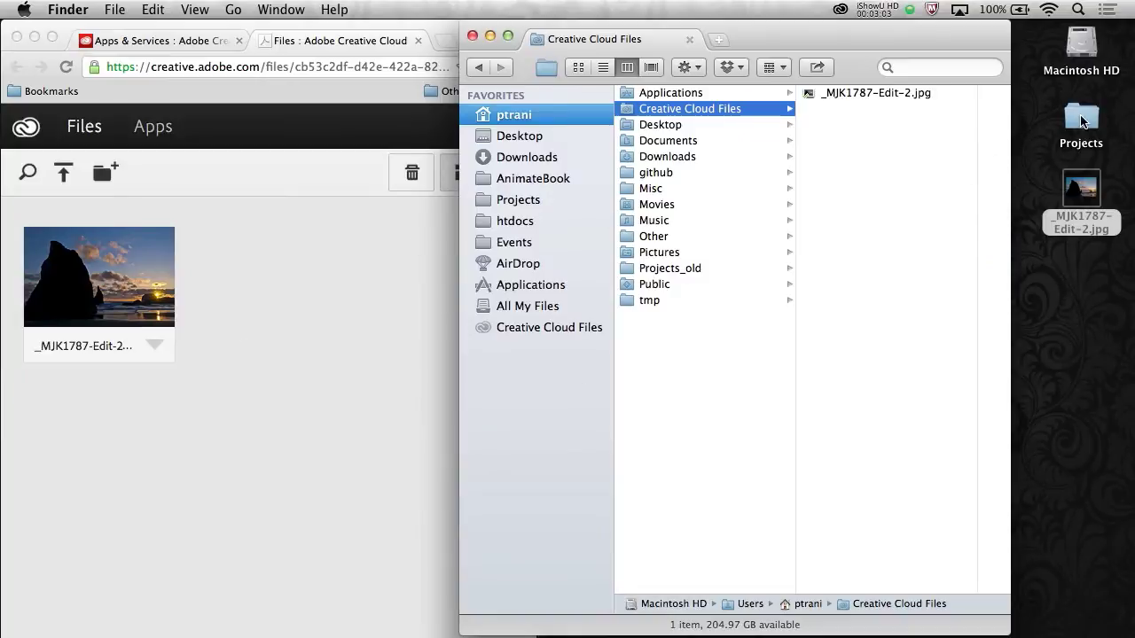
# Open the Projects folder in its own window and copy the two _BAM photos into Creative Cloud Files
pyautogui.click(1081, 124)
pyautogui.doubleClick(1082, 125)
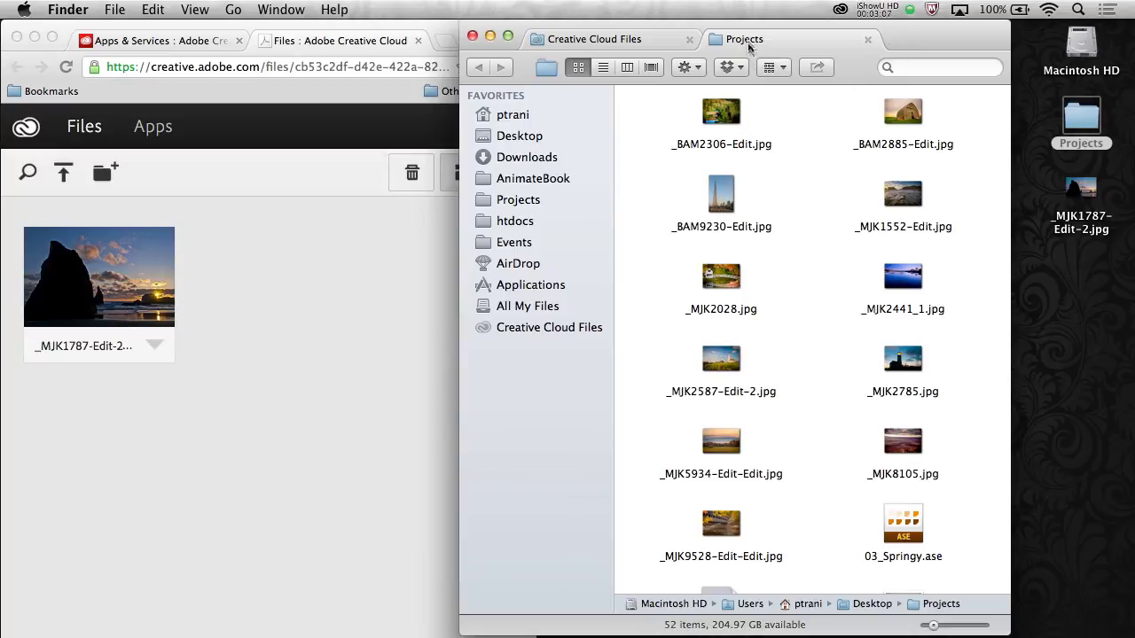
pyautogui.moveTo(751, 46); pyautogui.dragTo(837, 206)
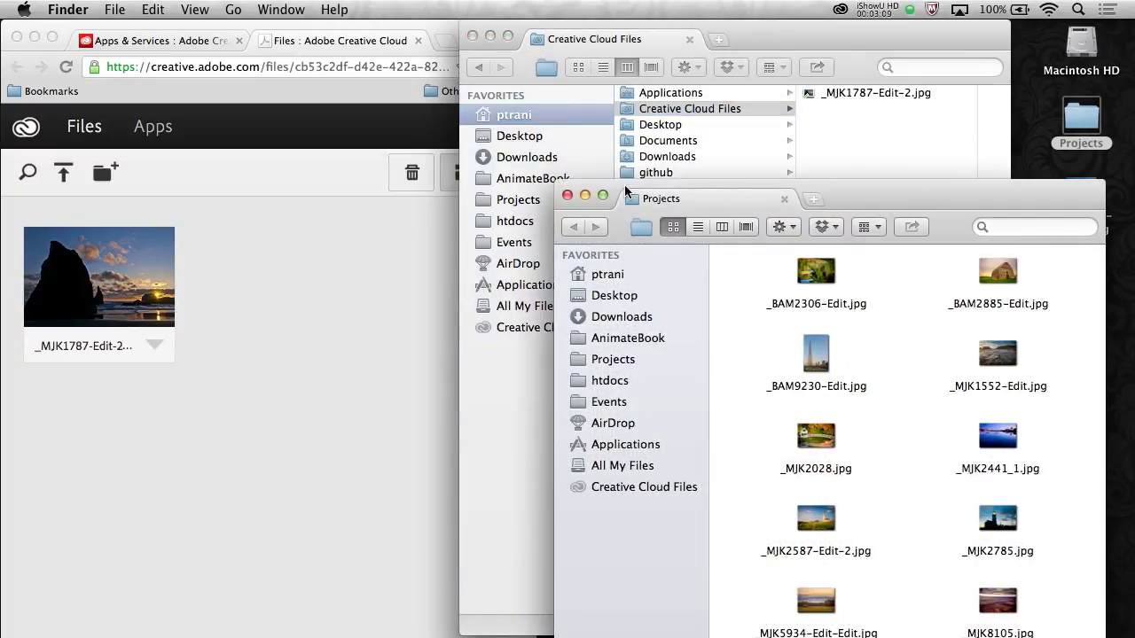
pyautogui.moveTo(624, 184); pyautogui.dragTo(624, 266)
pyautogui.moveTo(762, 347); pyautogui.dragTo(878, 172)
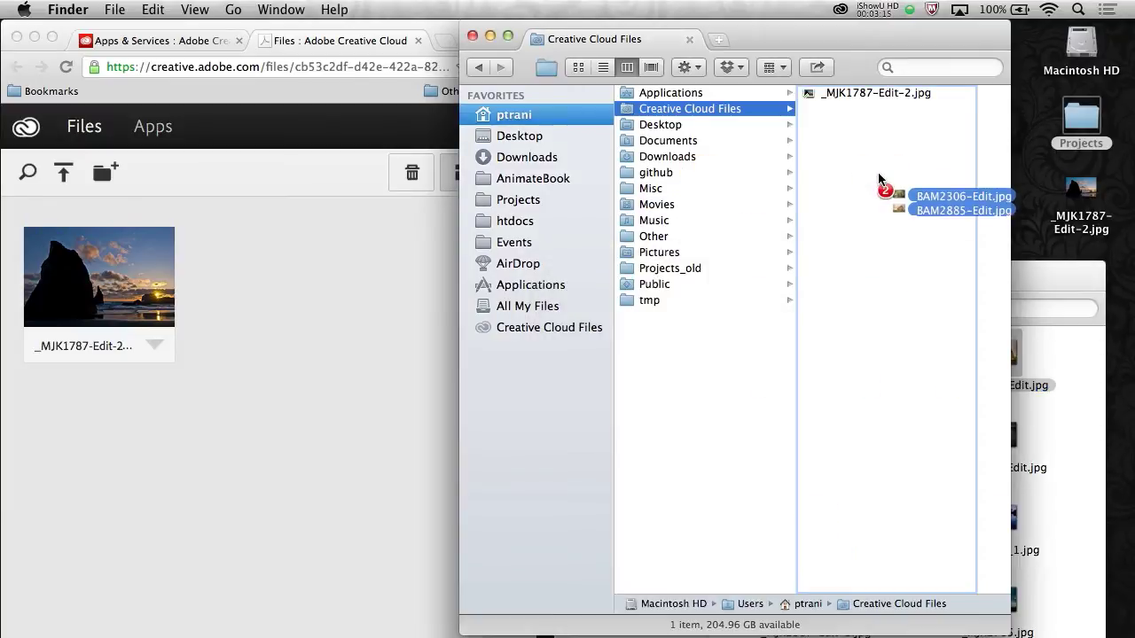
pyautogui.moveTo(880, 180); pyautogui.dragTo(879, 180)
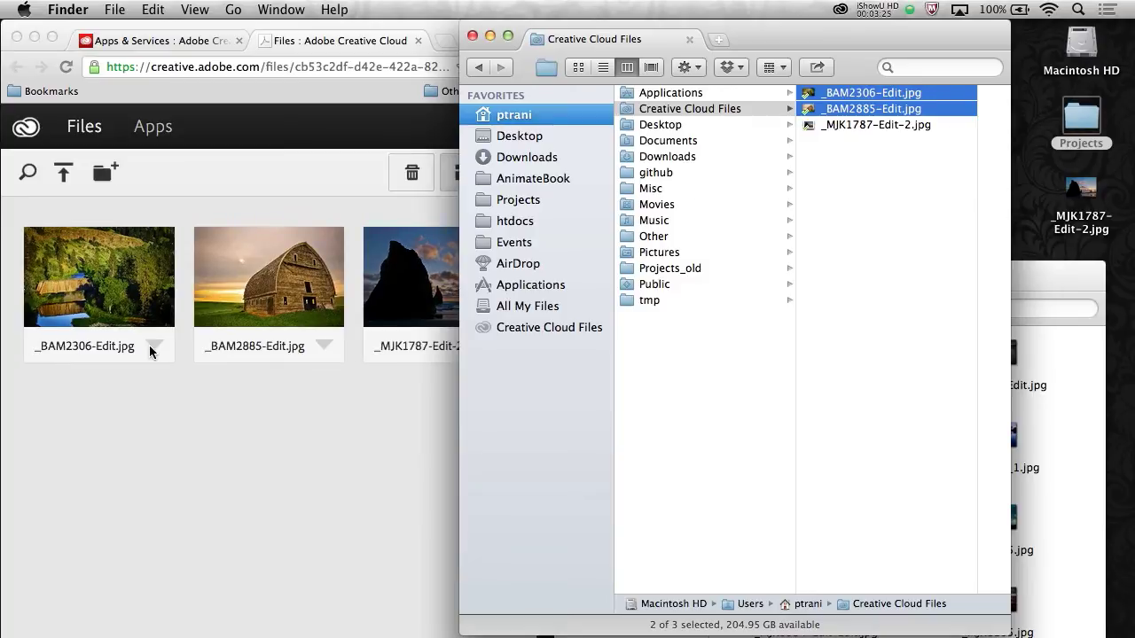
# Select every file in Projects and copy them all into Creative Cloud Files
pyautogui.click(1049, 367)
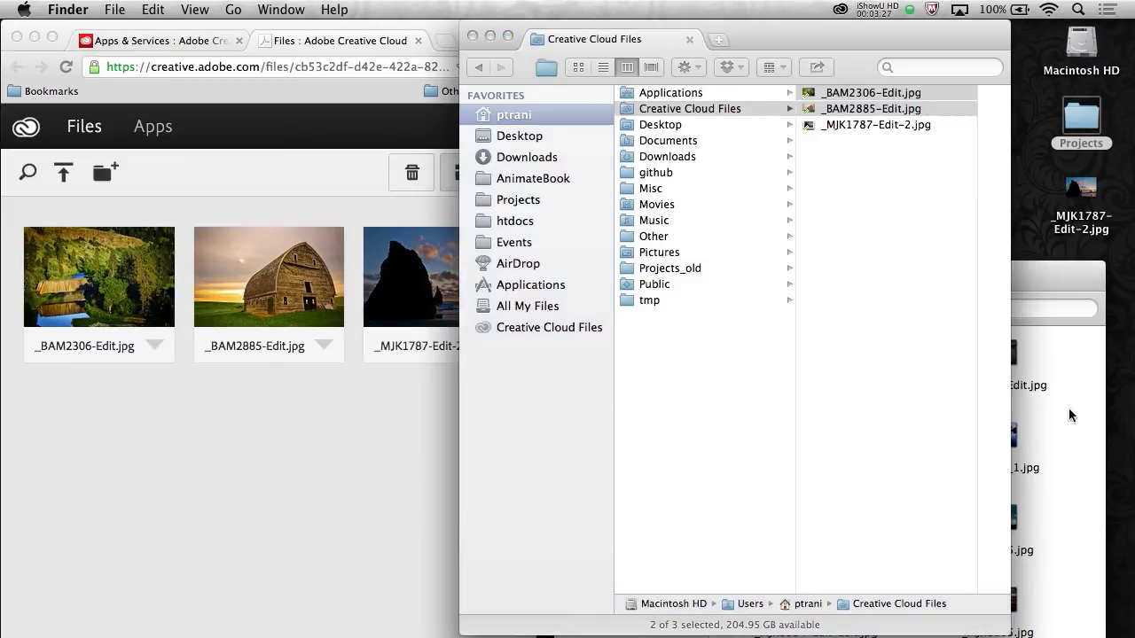
pyautogui.moveTo(1006, 270); pyautogui.dragTo(963, 111)
pyautogui.press('super+a')
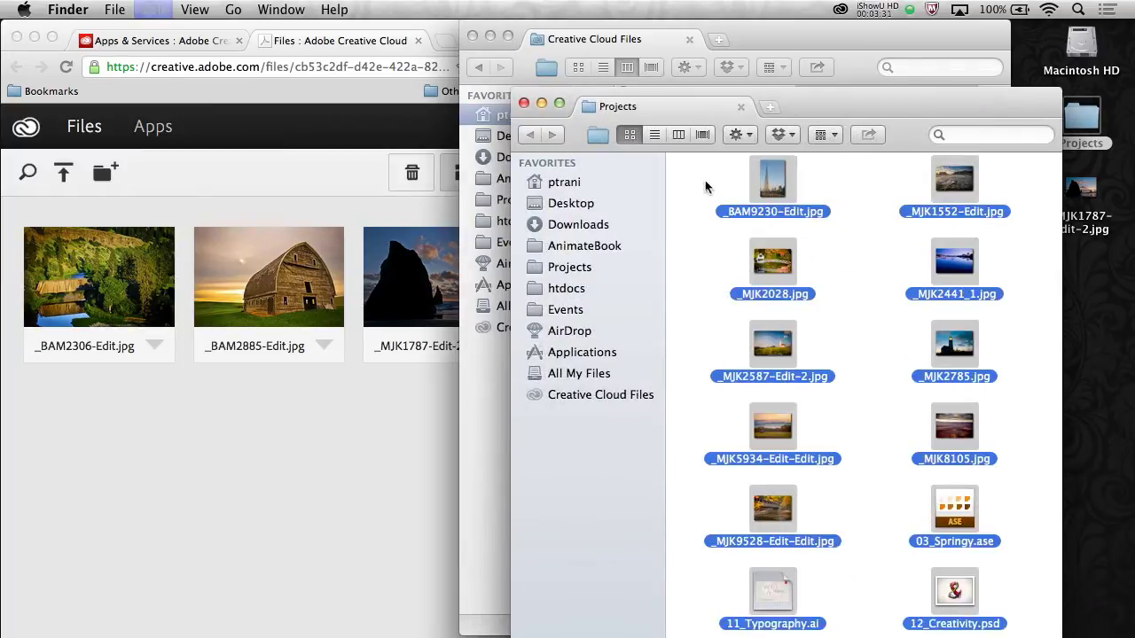
pyautogui.moveTo(843, 105); pyautogui.dragTo(402, 239)
pyautogui.moveTo(513, 317); pyautogui.dragTo(839, 247)
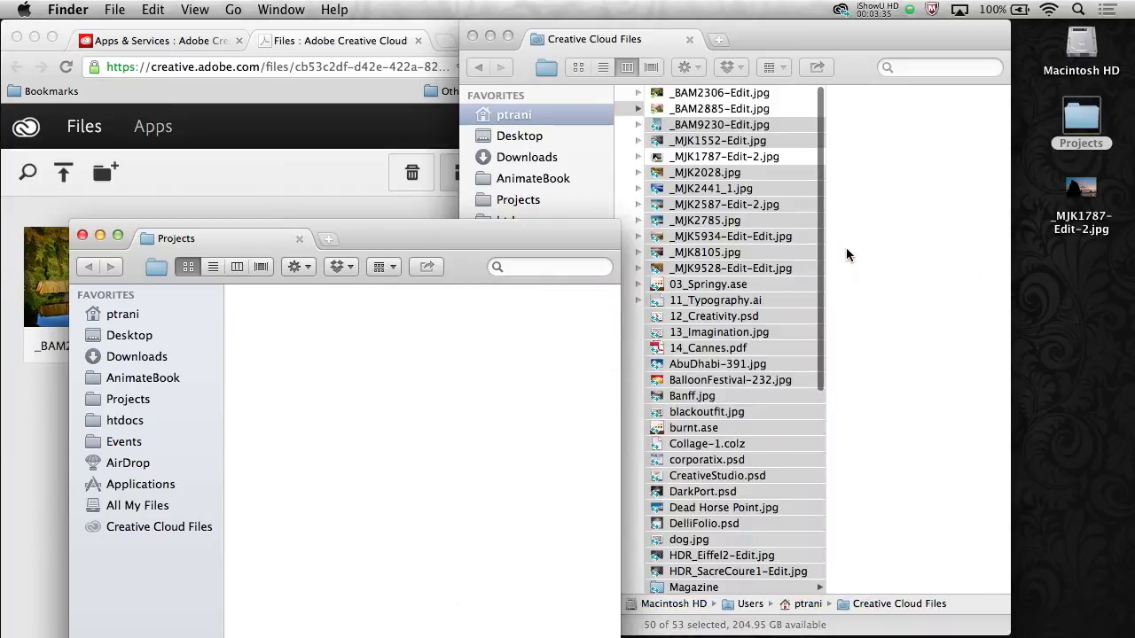
# Close Projects and display Creative Cloud Files as enlarged icon thumbnails
pyautogui.click(81, 235)
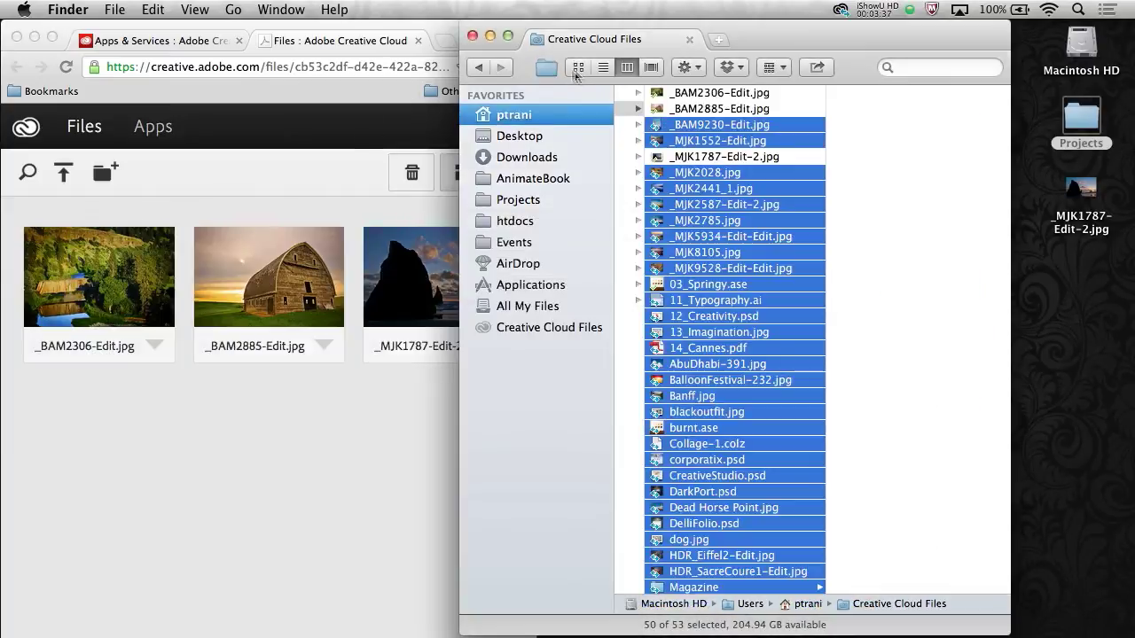
pyautogui.click(577, 68)
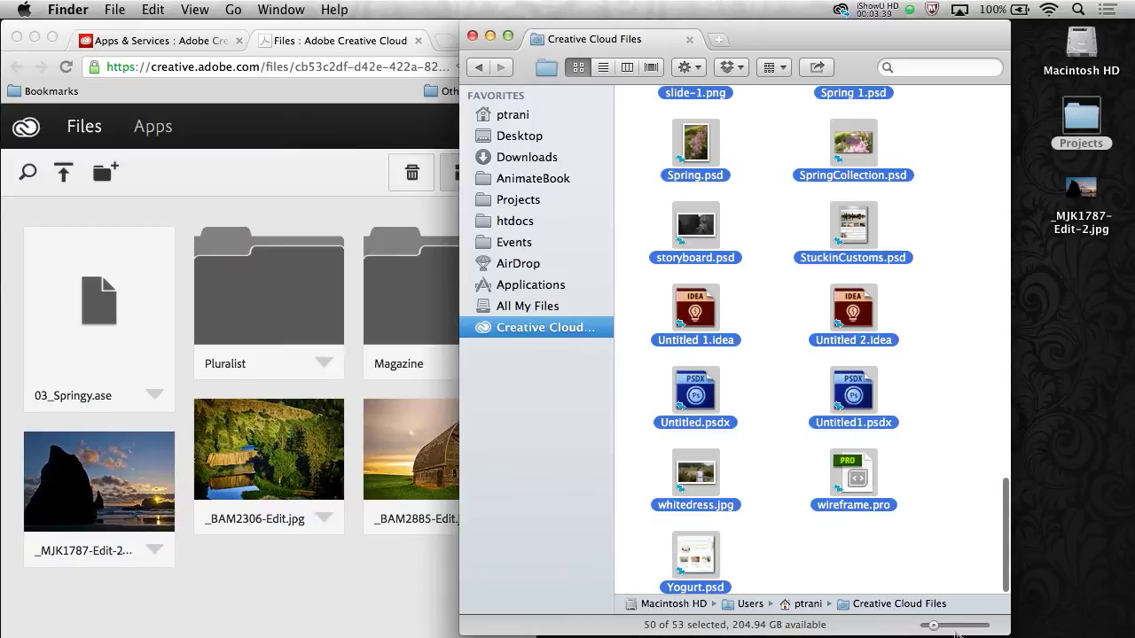
pyautogui.click(951, 626)
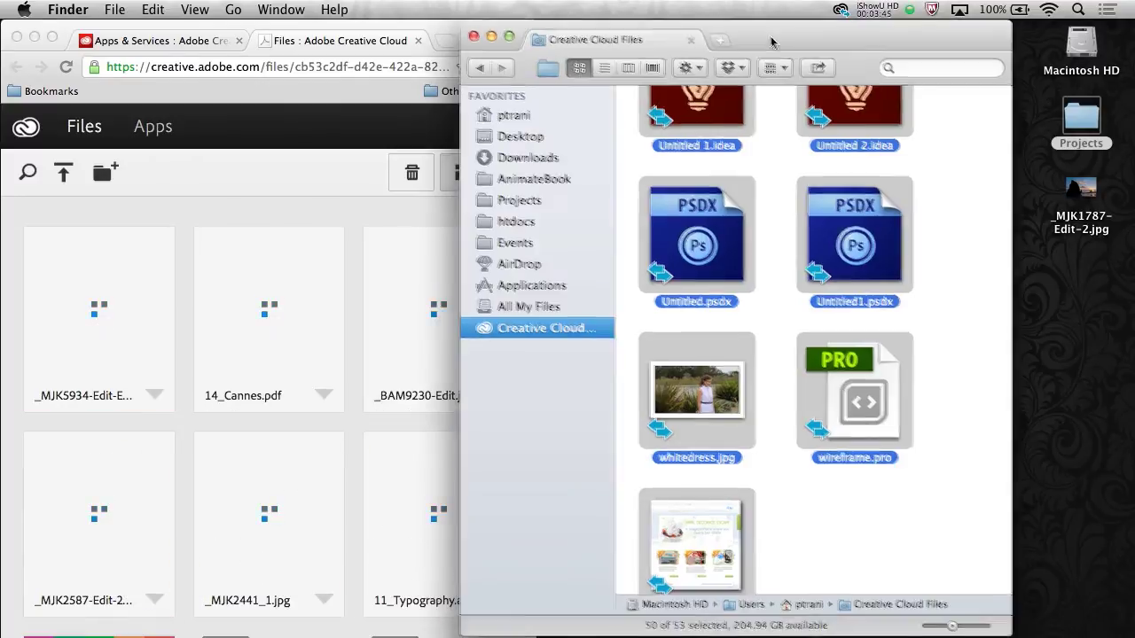
pyautogui.moveTo(774, 43); pyautogui.dragTo(859, 59)
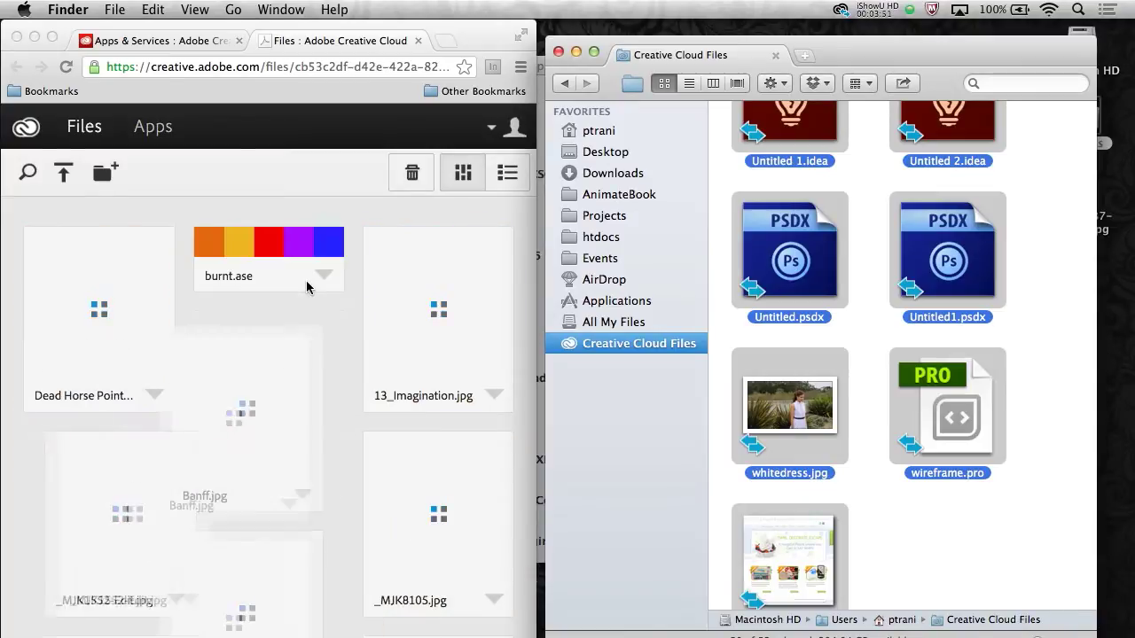
# Check the Creative Cloud sync progress from the menu-bar status menu, then dismiss it
pyautogui.click(839, 11)
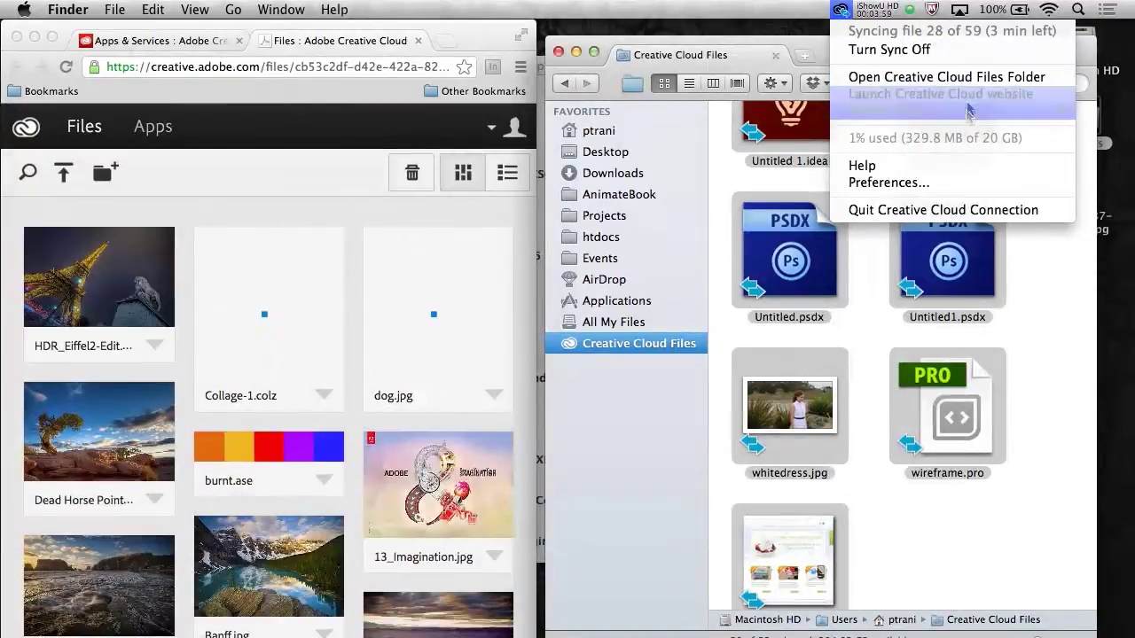
pyautogui.moveTo(945, 117)
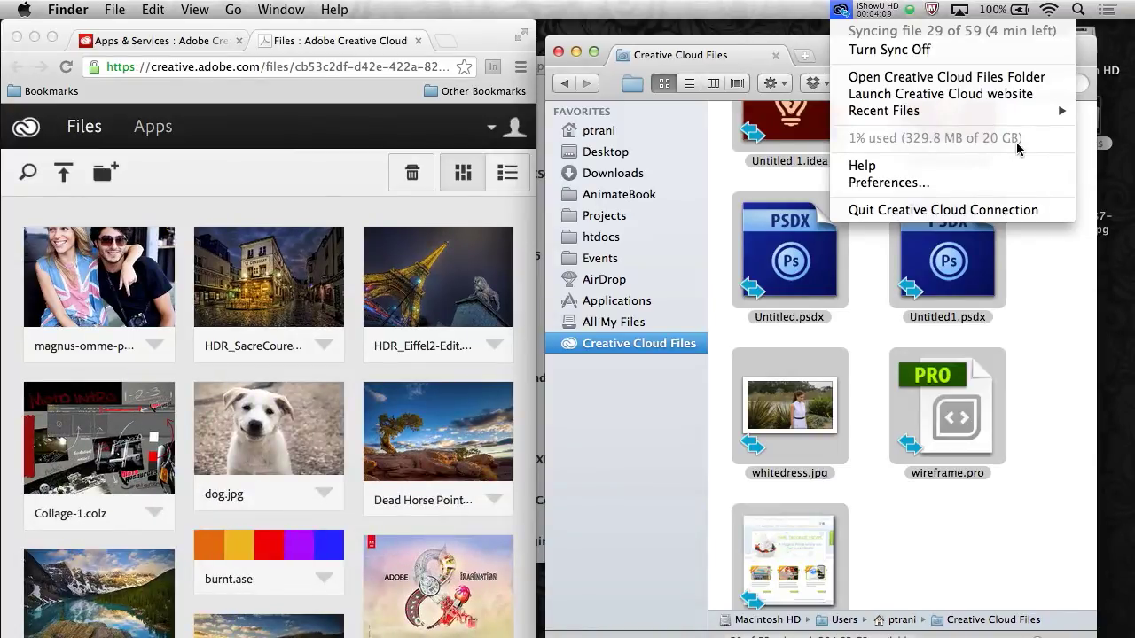
pyautogui.click(915, 612)
pyautogui.click(944, 536)
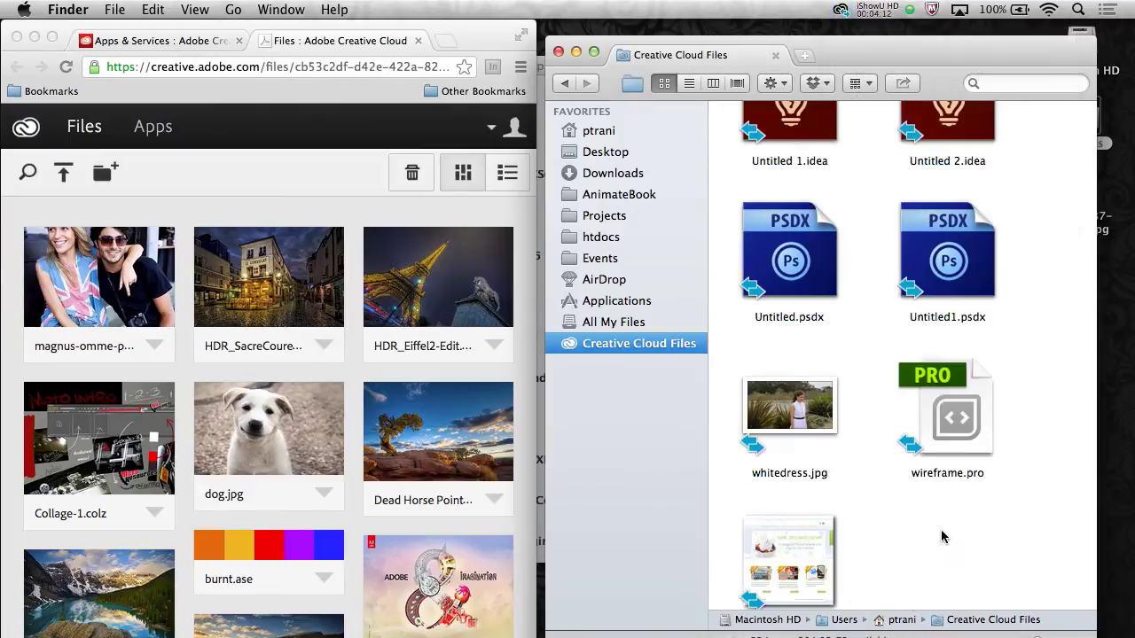
# Widen the browser and scroll the web Files grid to find the synced CreativeStudio.psd
pyautogui.click(365, 272)
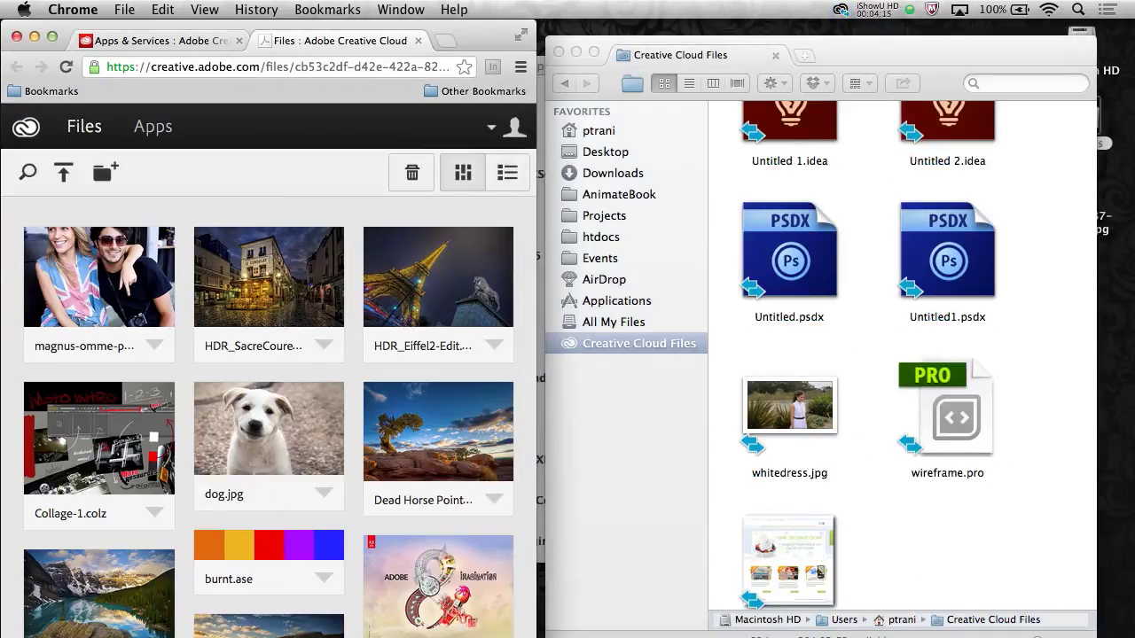
pyautogui.moveTo(536, 624); pyautogui.dragTo(893, 624)
pyautogui.scroll(-5, 416, 409)
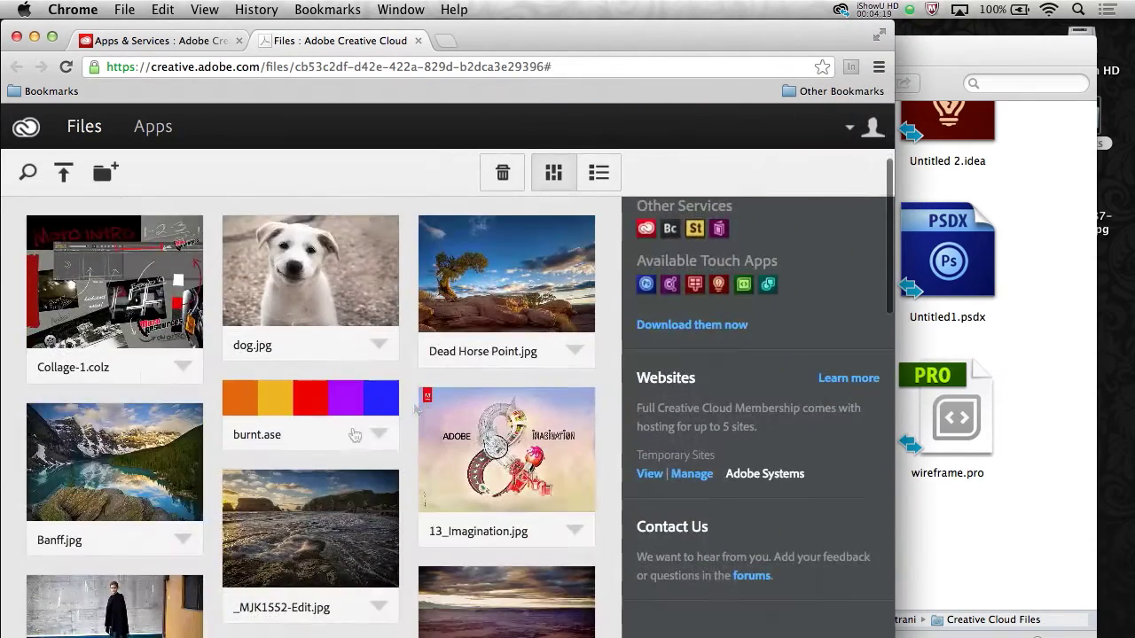
pyautogui.scroll(-2, 283, 355)
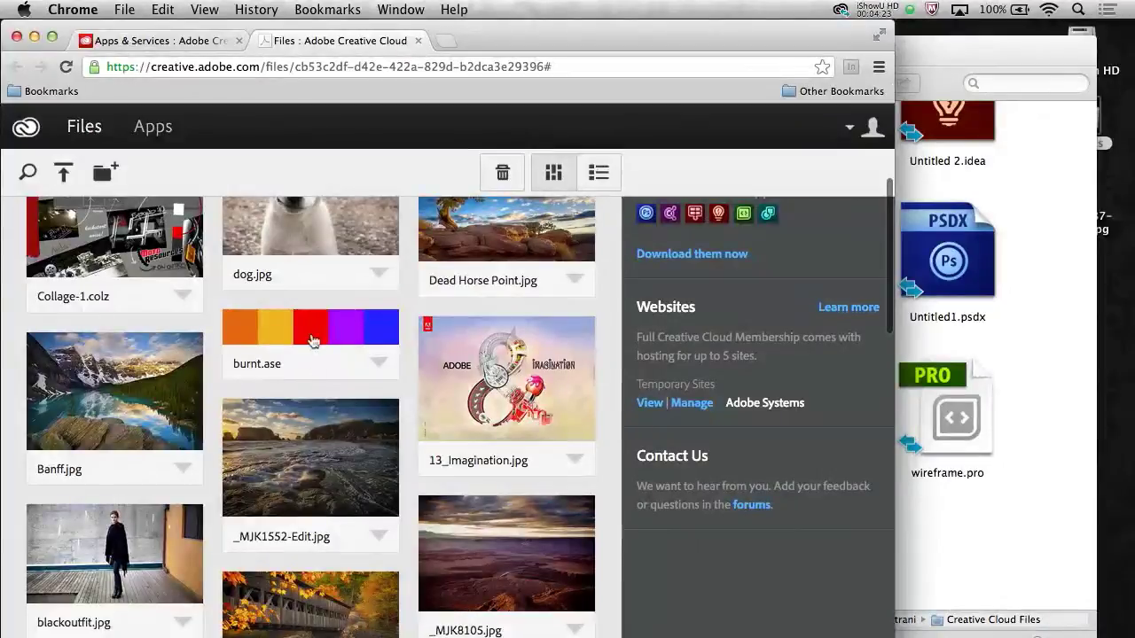
pyautogui.scroll(-12, 324, 399)
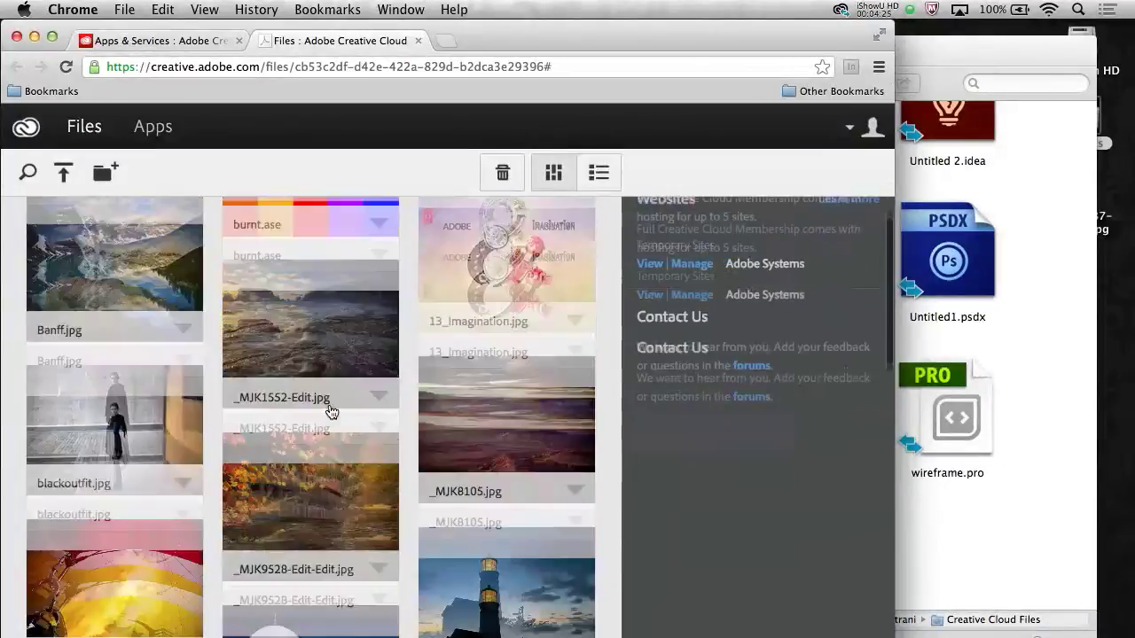
pyautogui.scroll(-5, 330, 411)
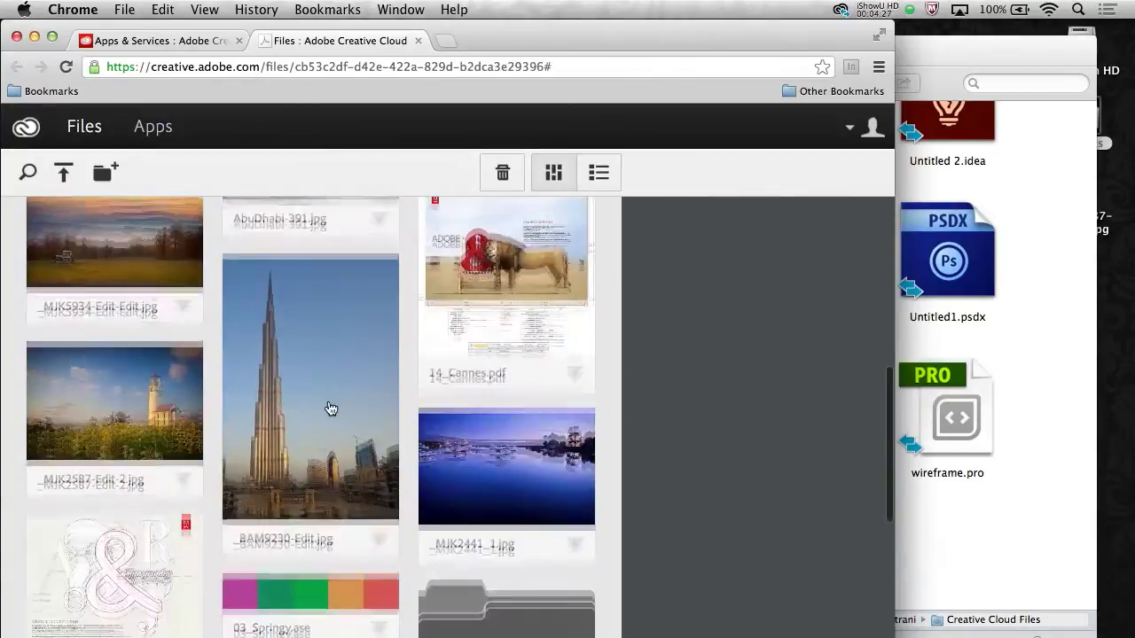
pyautogui.scroll(-8, 496, 255)
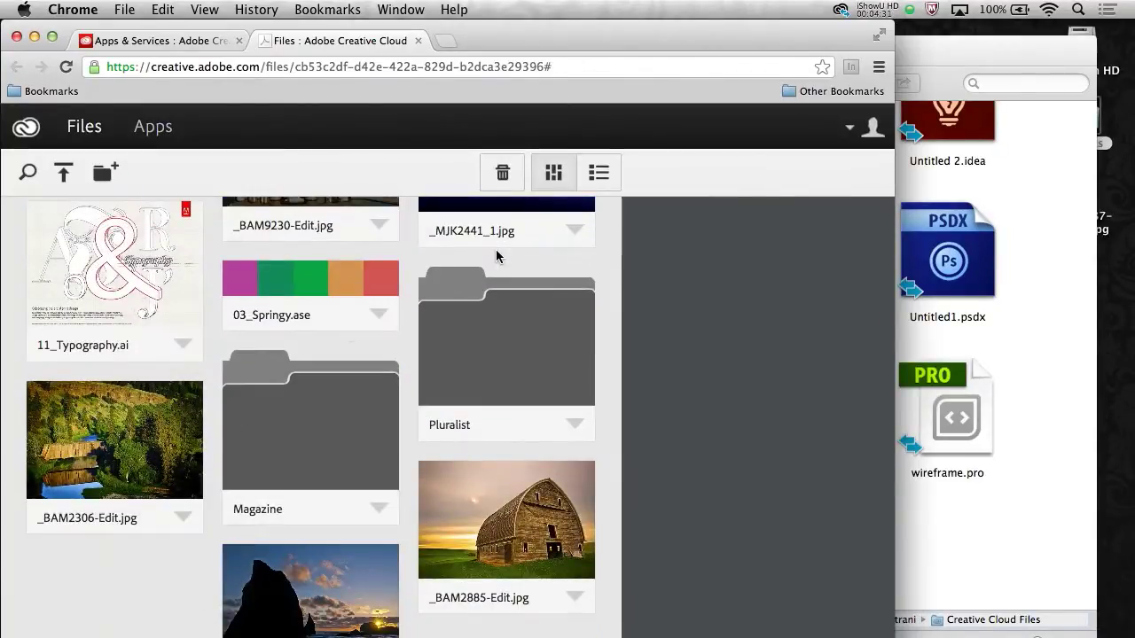
pyautogui.scroll(-3, 178, 292)
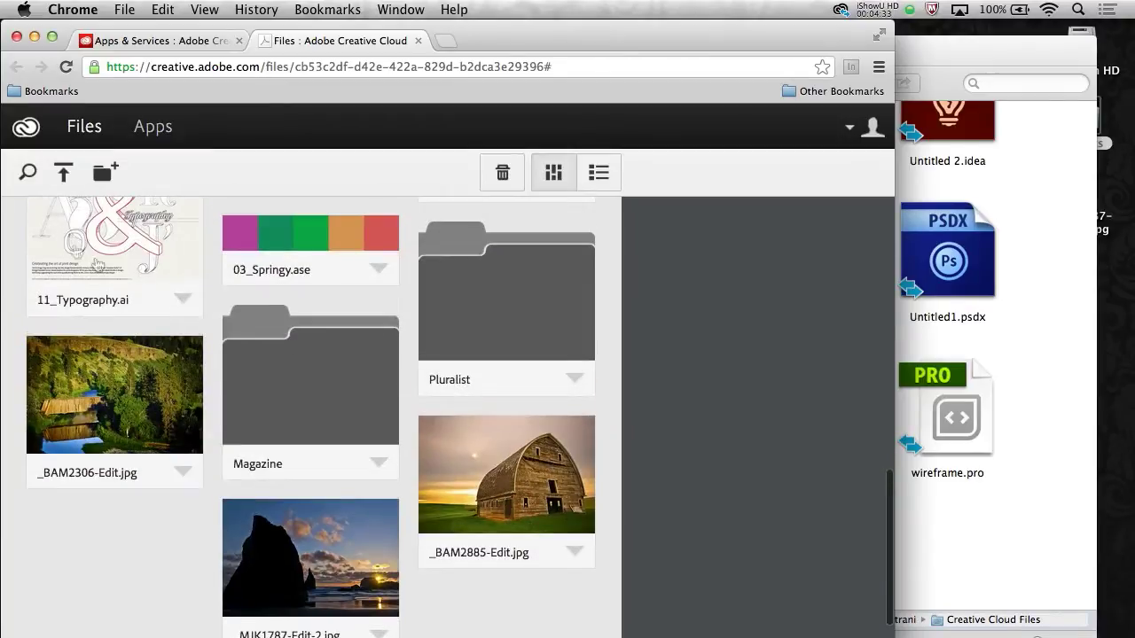
pyautogui.scroll(8, 133, 271)
pyautogui.scroll(10, 137, 273)
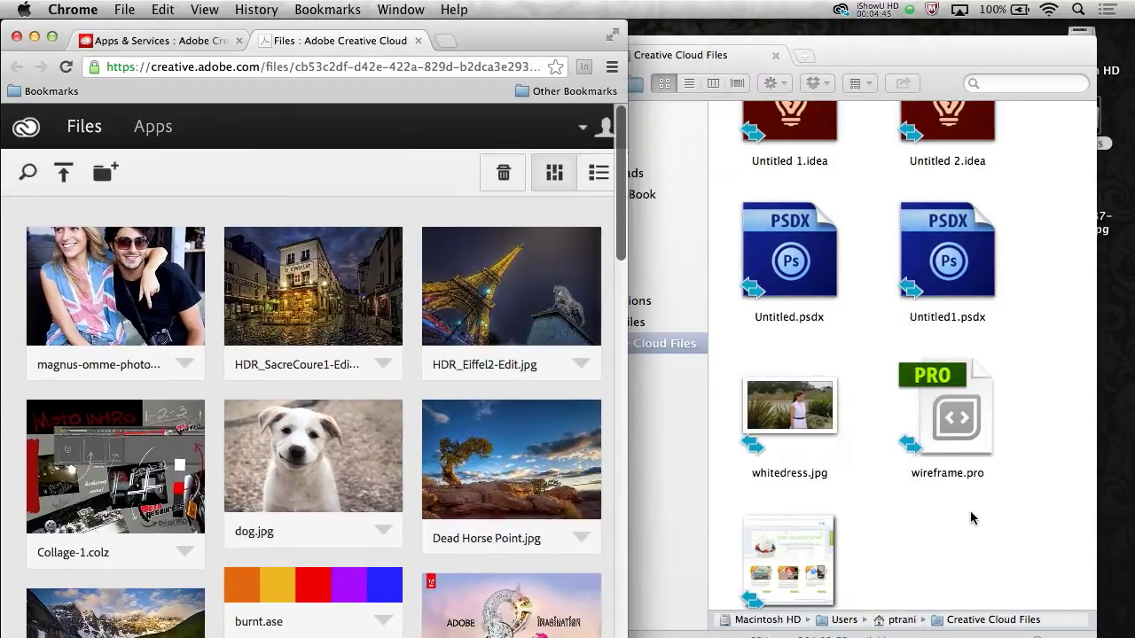
pyautogui.click(971, 519)
pyautogui.scroll(10, 957, 532)
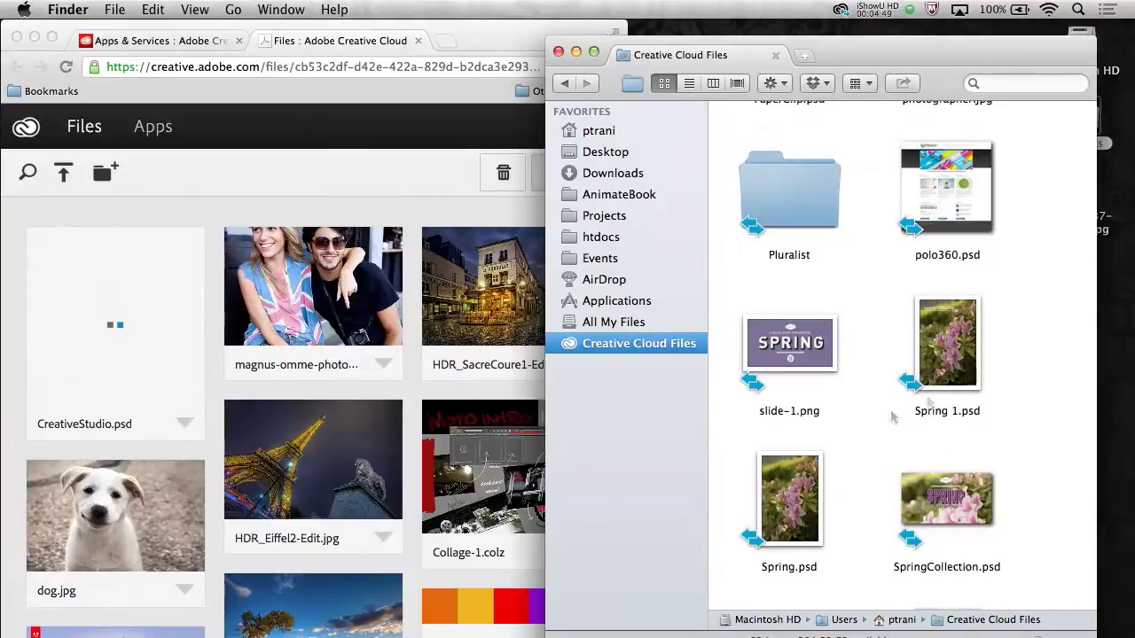
pyautogui.click(161, 447)
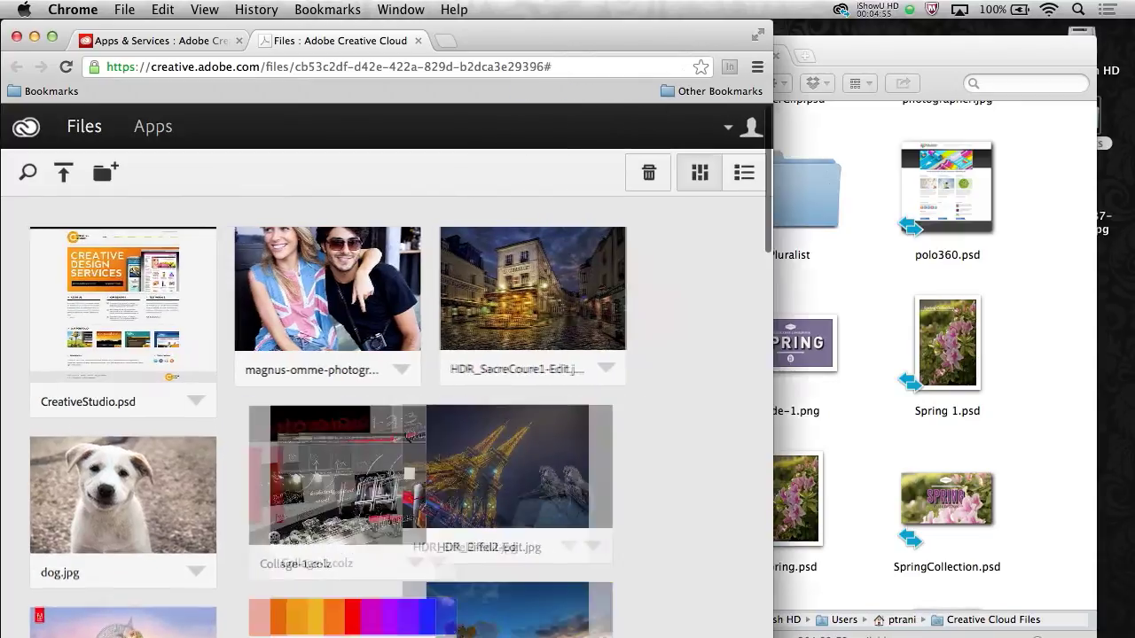
# Open CreativeStudio.psd's web preview, show its Layers list, and toggle body content off and on
pyautogui.click(112, 327)
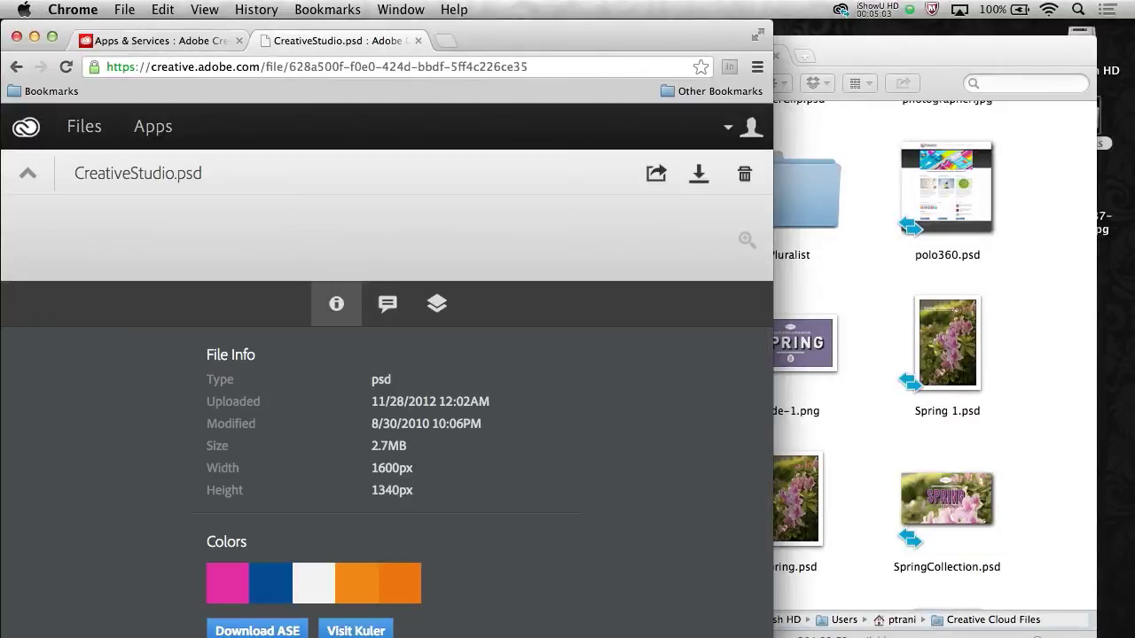
pyautogui.moveTo(773, 354); pyautogui.dragTo(1067, 355)
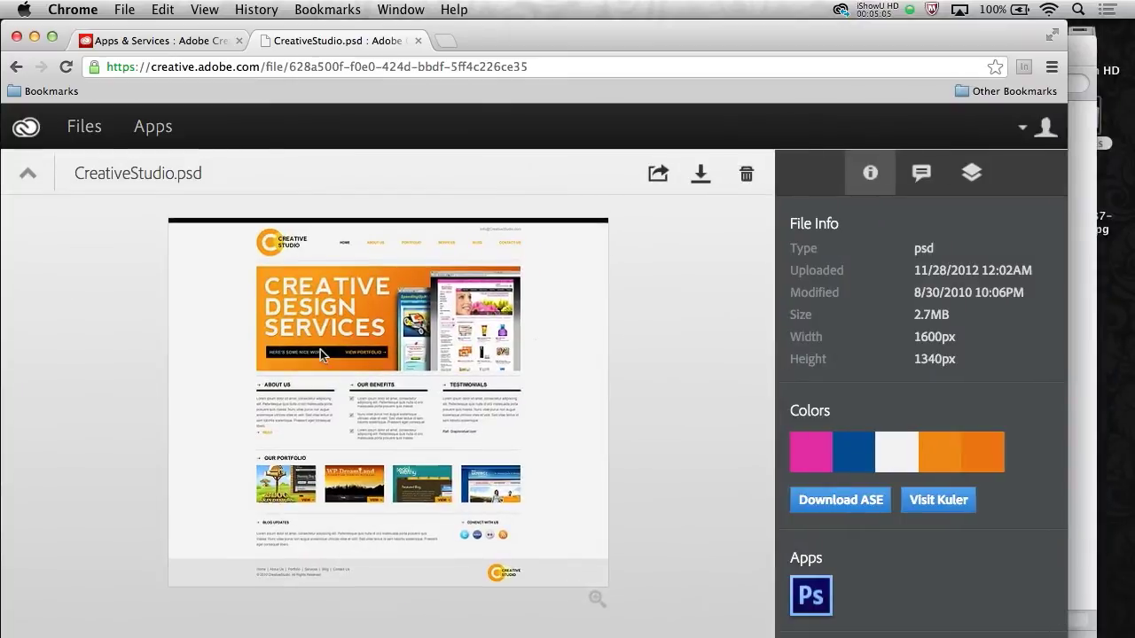
pyautogui.click(972, 174)
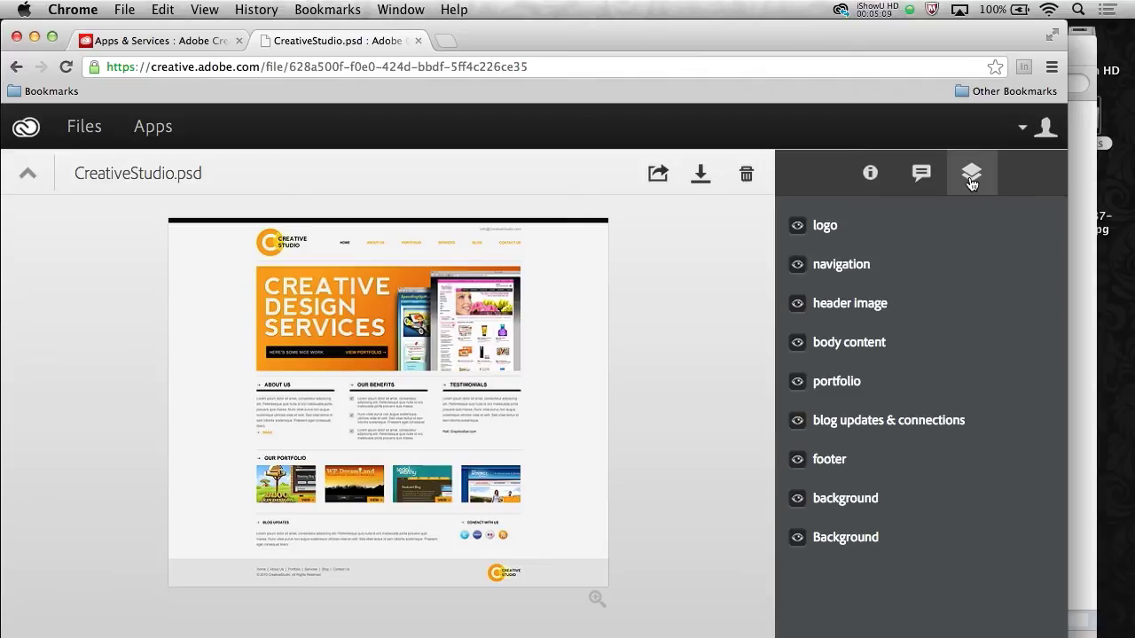
pyautogui.click(796, 343)
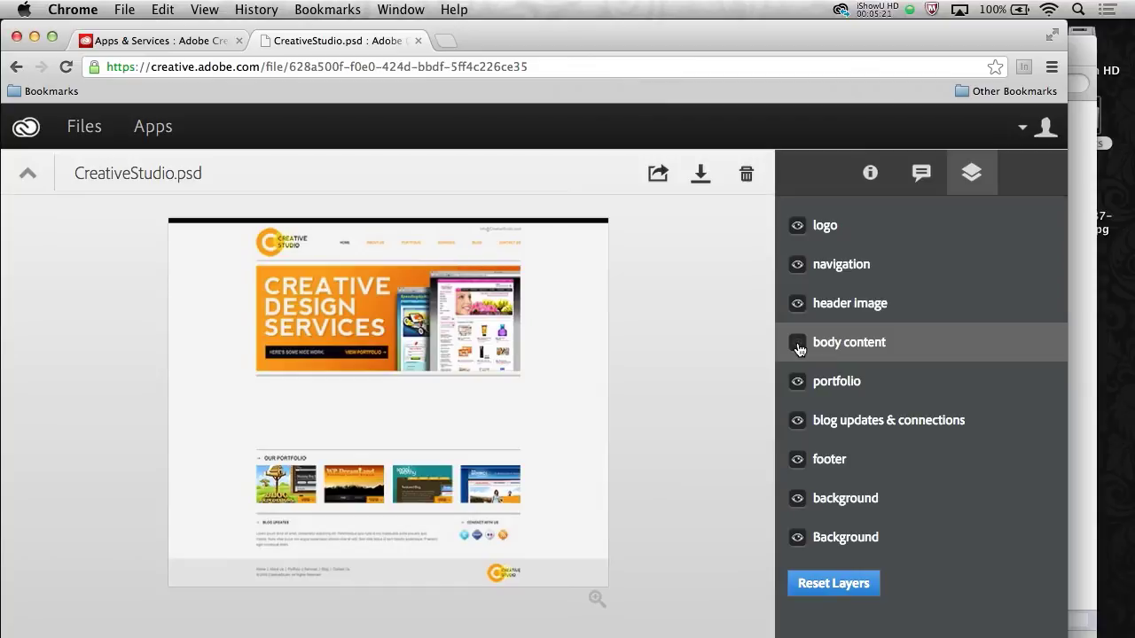
pyautogui.click(798, 349)
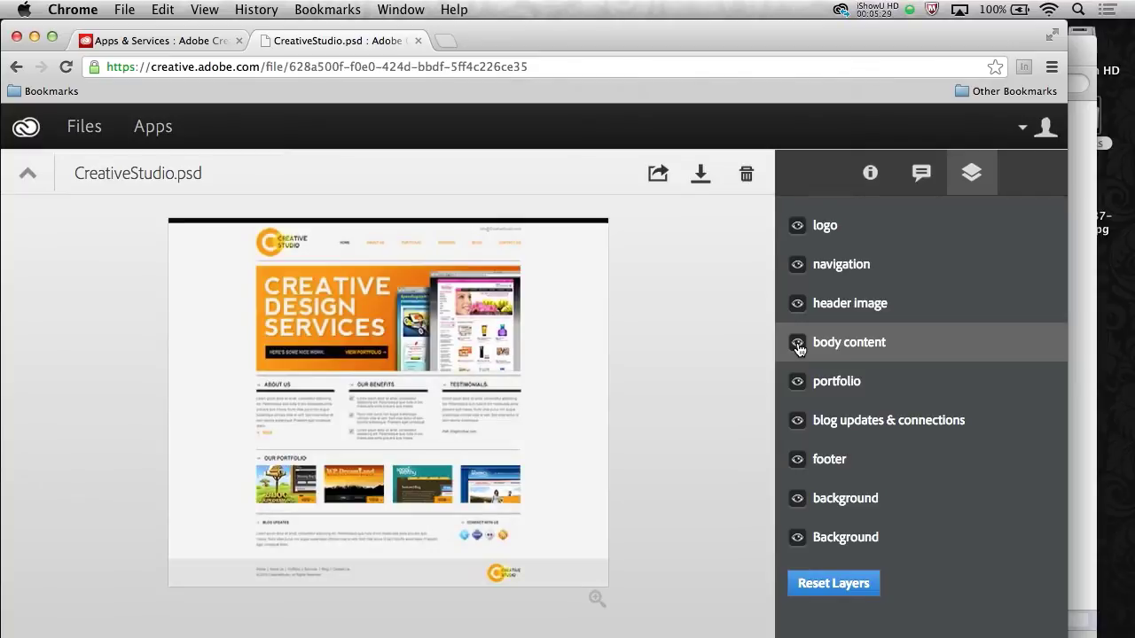
# Post the comment "Here's the new design. You like?" on CreativeStudio.psd
pyautogui.click(922, 174)
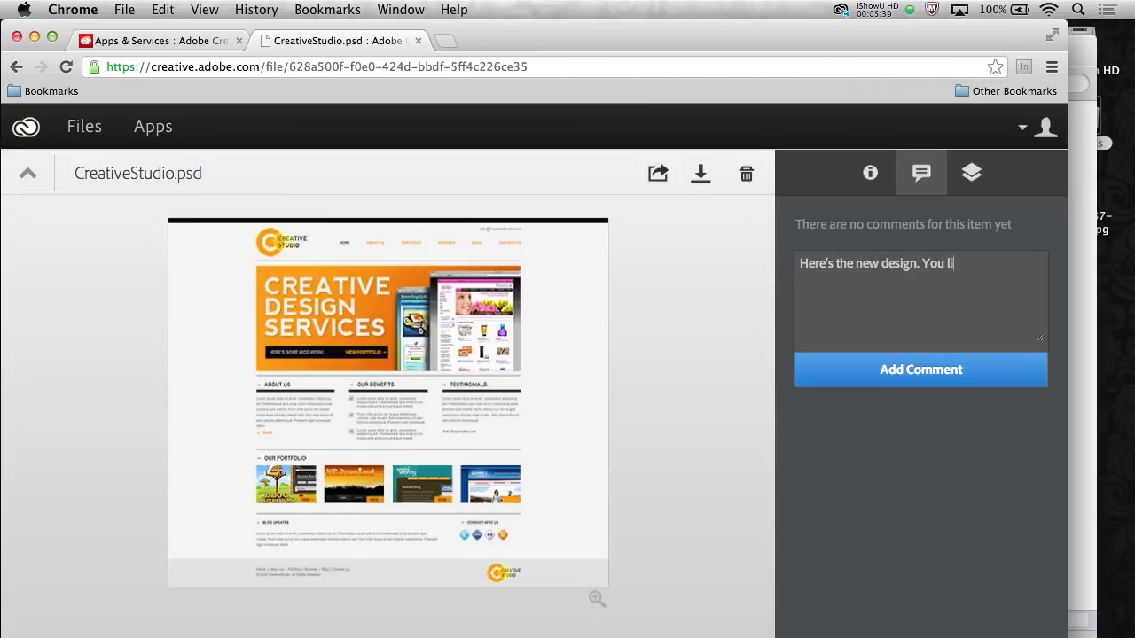
pyautogui.click(904, 377)
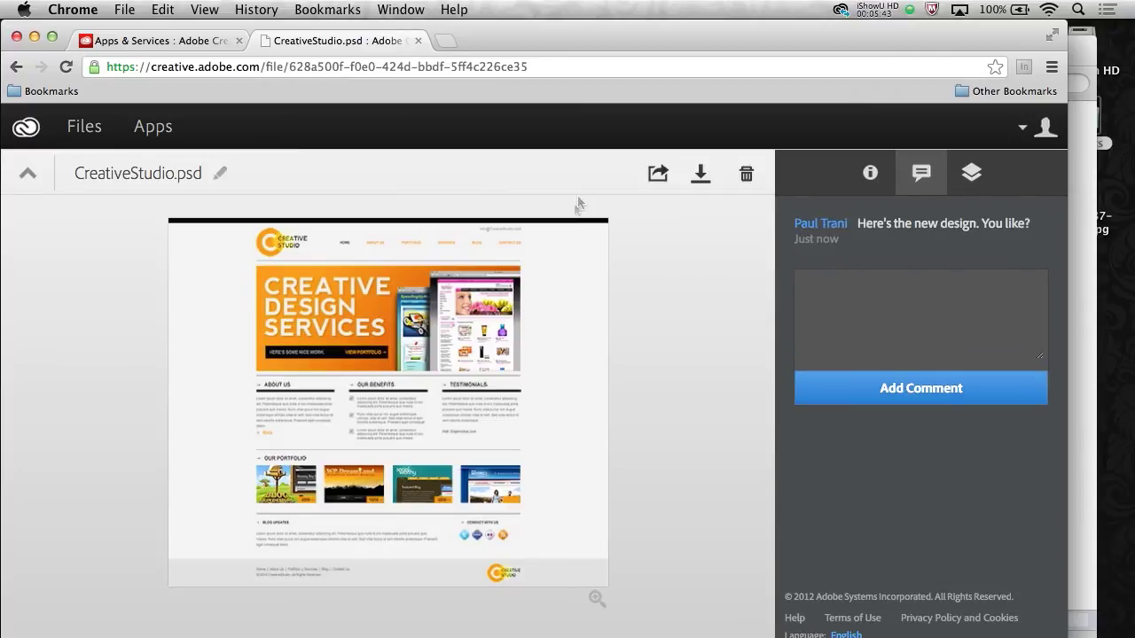
# Make CreativeStudio.psd public with comments allowed and email the share link to a collaborator's address
pyautogui.click(657, 175)
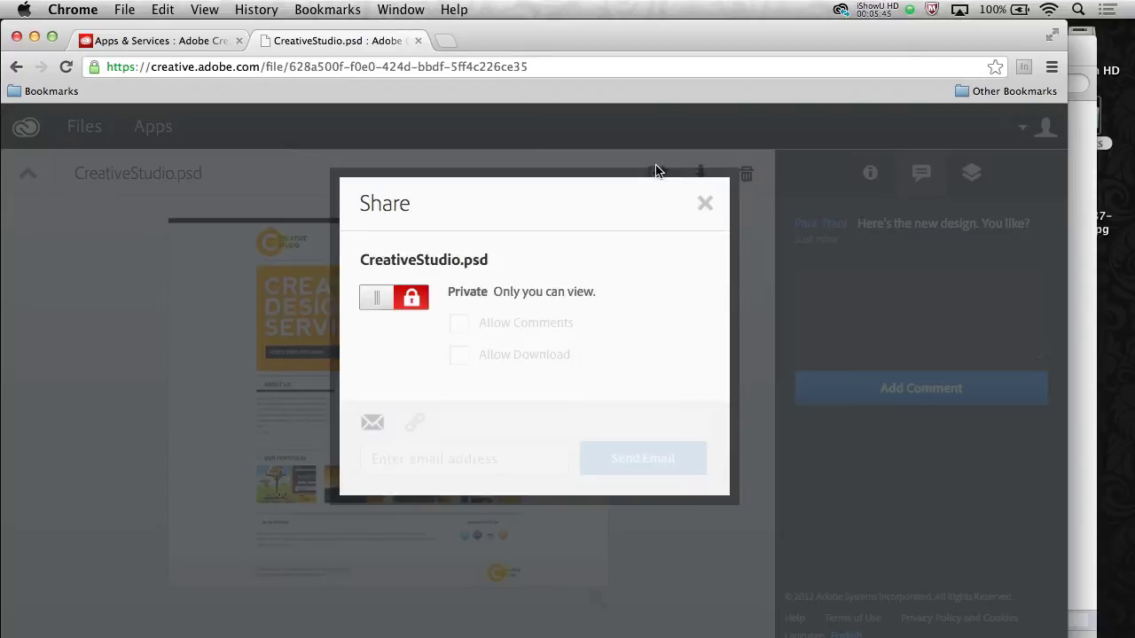
pyautogui.click(387, 298)
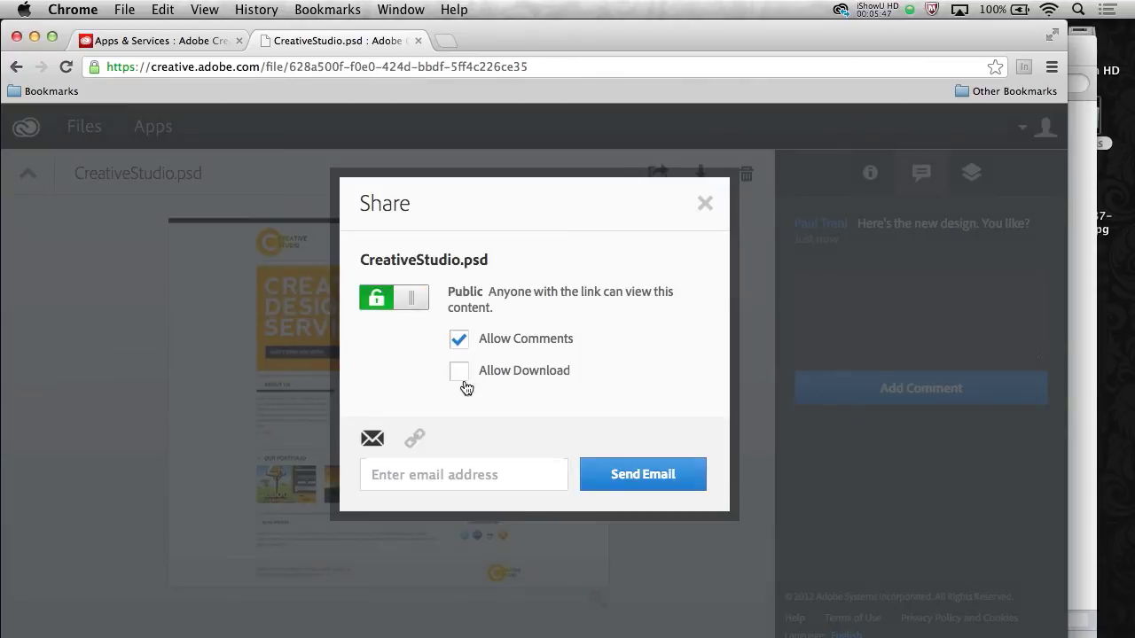
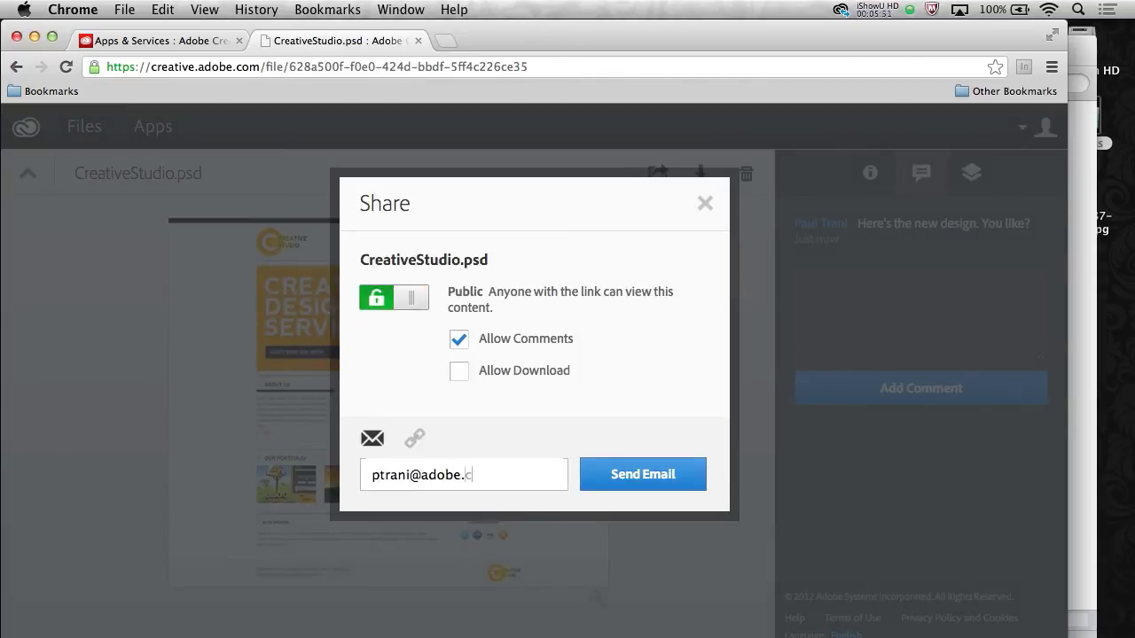
pyautogui.click(644, 476)
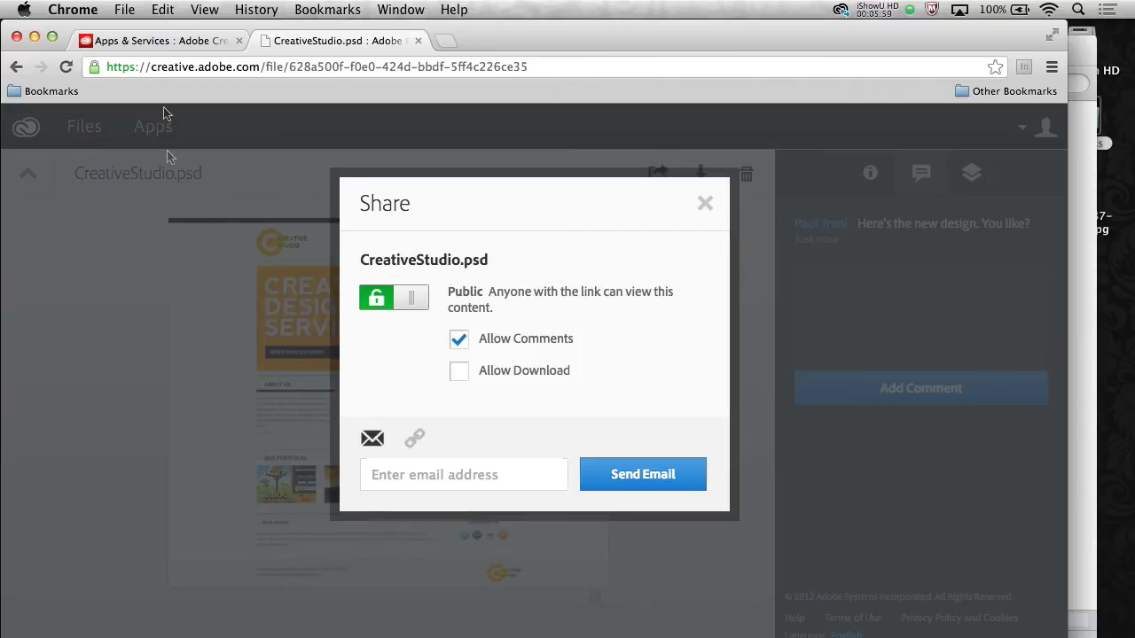
pyautogui.click(707, 205)
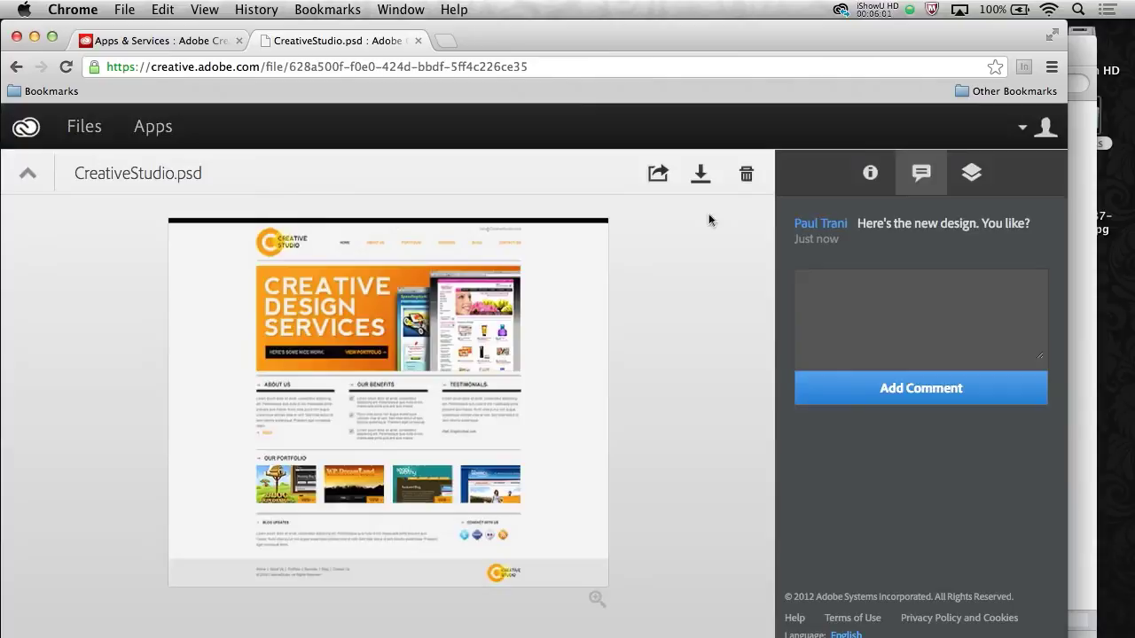
# Inspect the CreativeStudio.psd web page: its address, the comment box and the Layers list
pyautogui.click(128, 66)
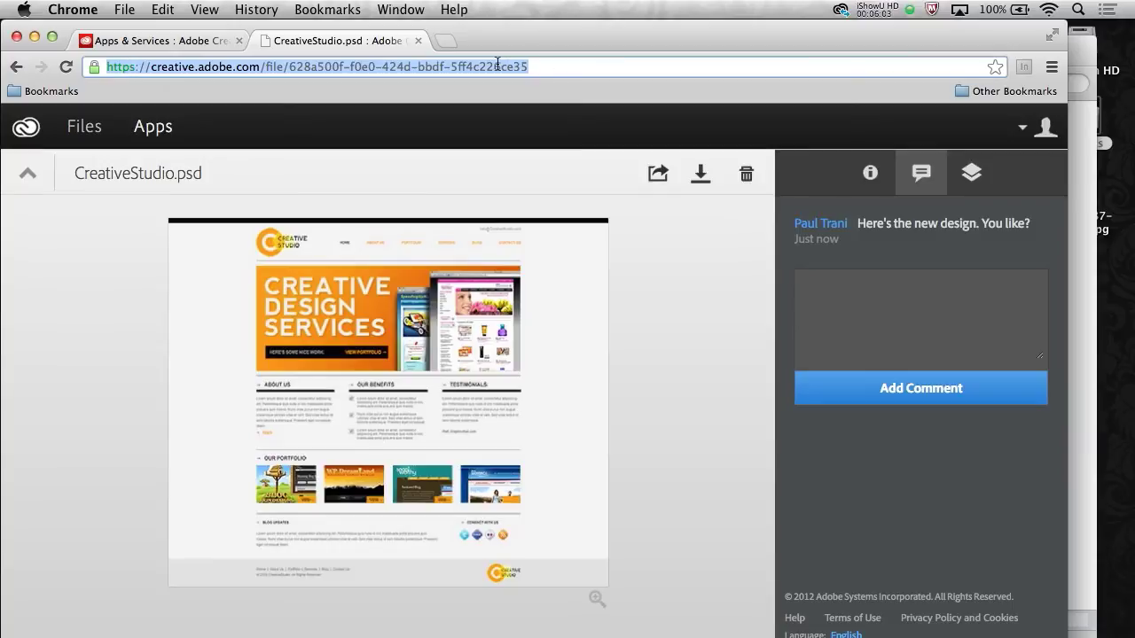
pyautogui.click(935, 310)
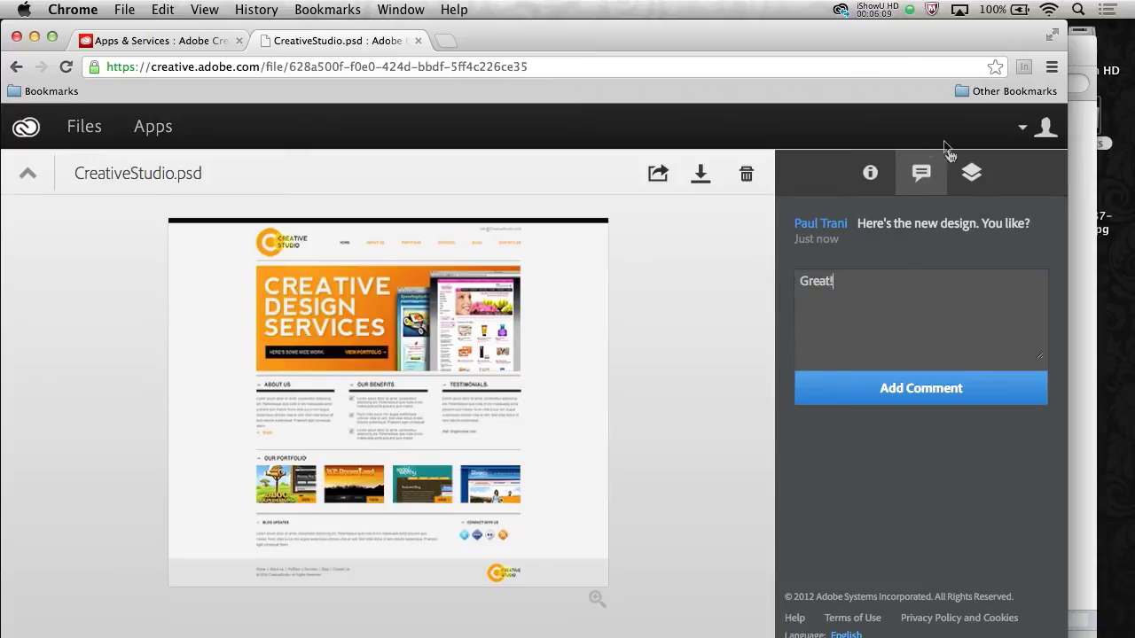
pyautogui.click(970, 175)
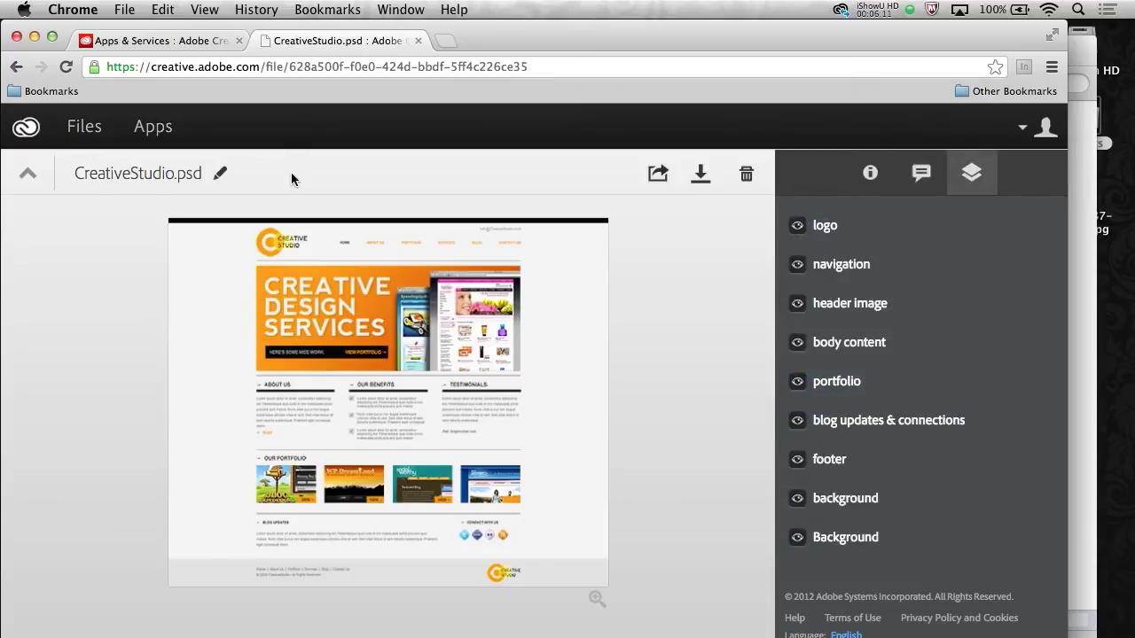
# Return to Files, browse into and out of Magazine, then open the Pluralist folder in Finder
pyautogui.click(29, 174)
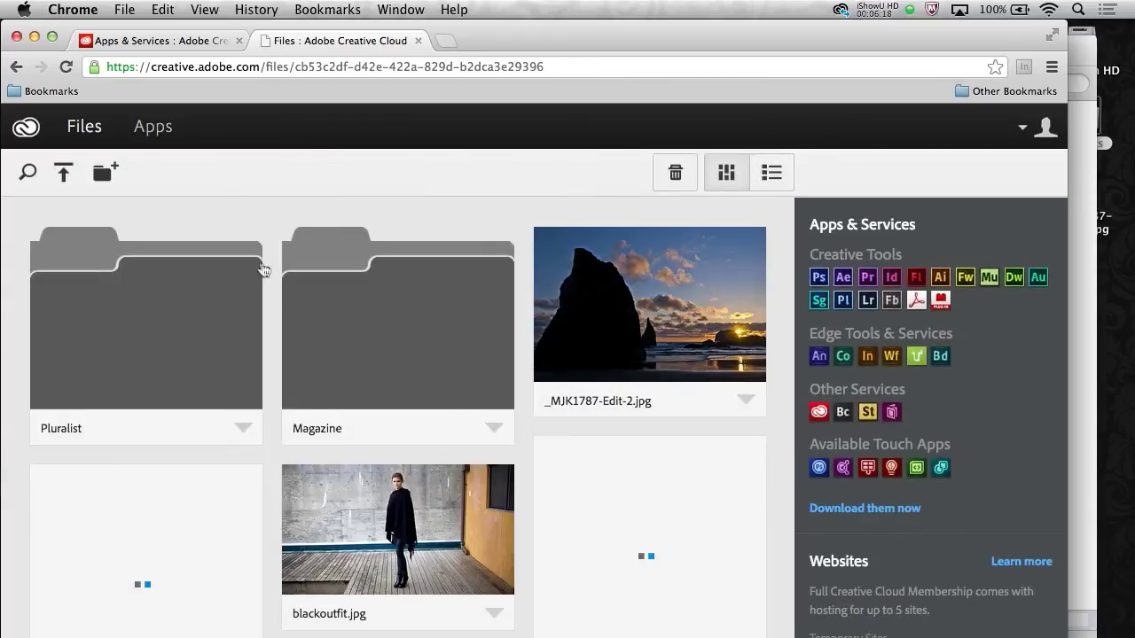
pyautogui.click(364, 309)
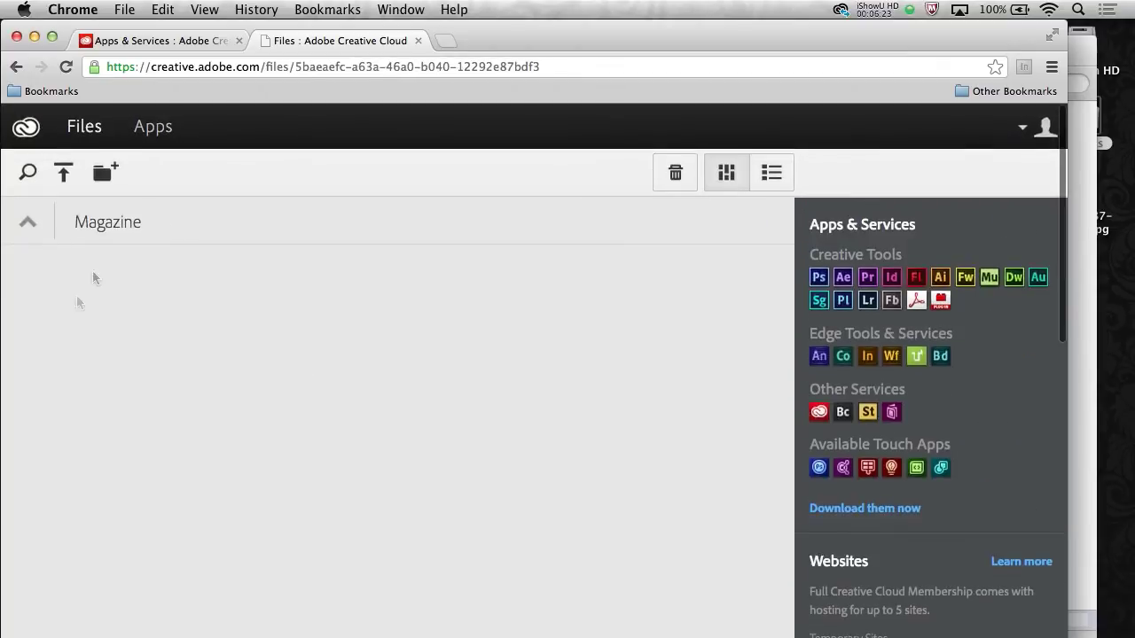
pyautogui.click(28, 226)
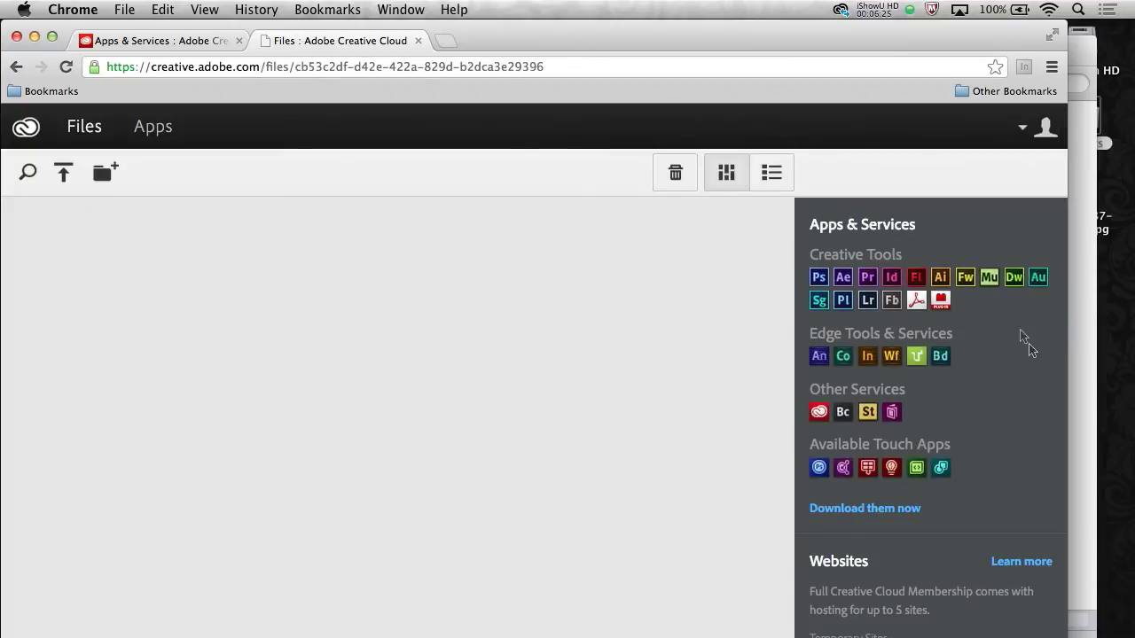
pyautogui.click(1085, 268)
pyautogui.doubleClick(797, 211)
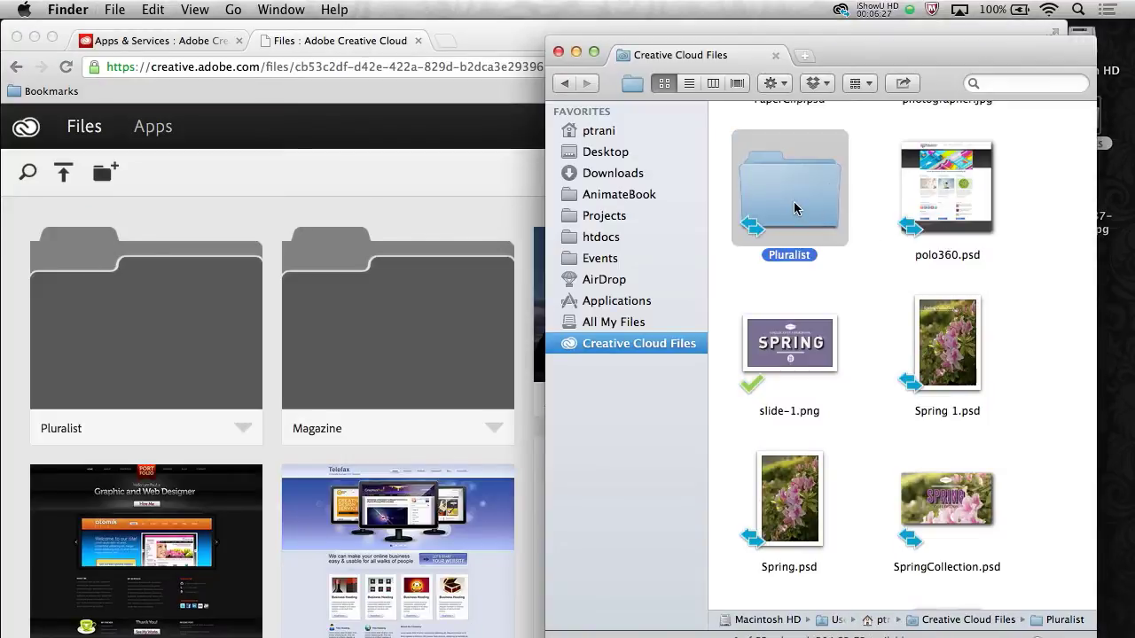
# Go back to Creative Cloud Files, open the Magazine folder and select Digital_Magazine.indd
pyautogui.click(564, 84)
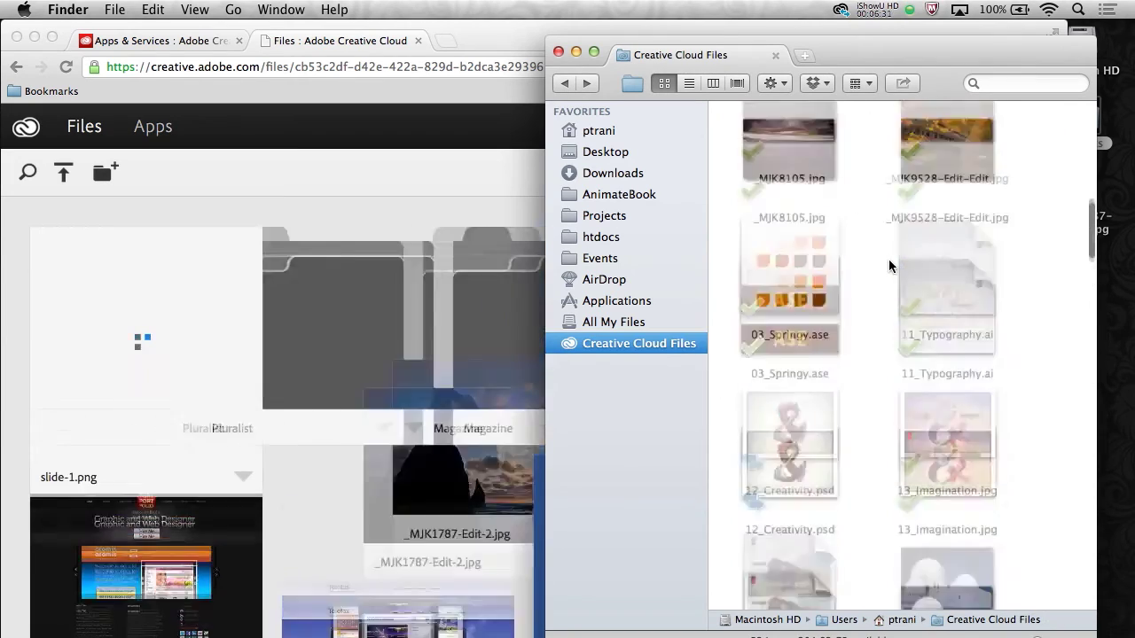
pyautogui.scroll(-5, 886, 262)
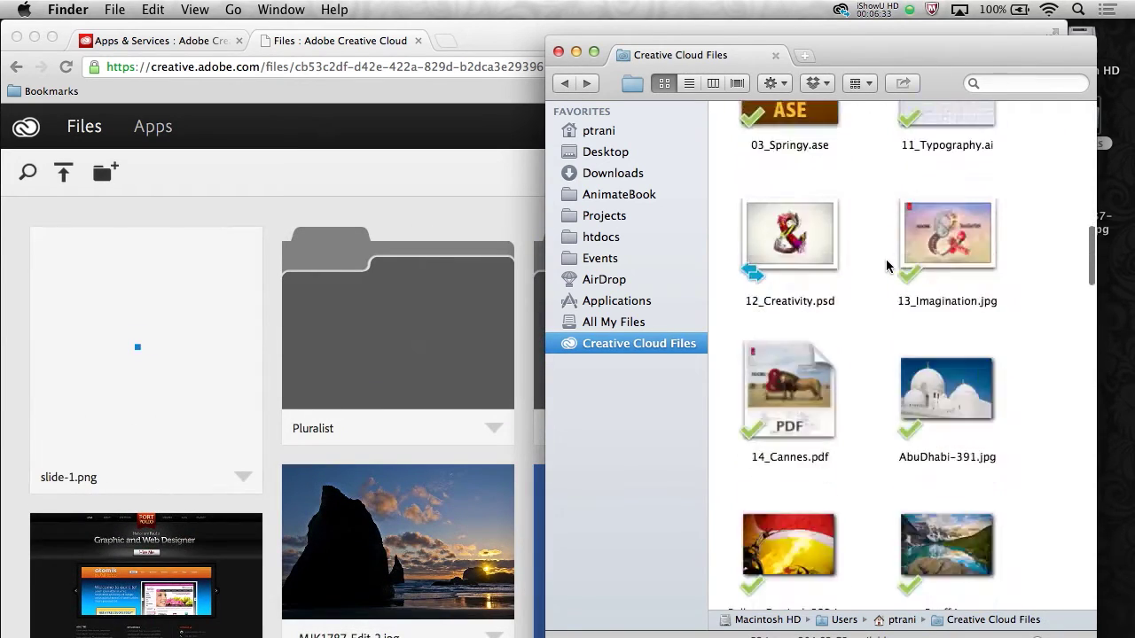
pyautogui.scroll(-10, 887, 266)
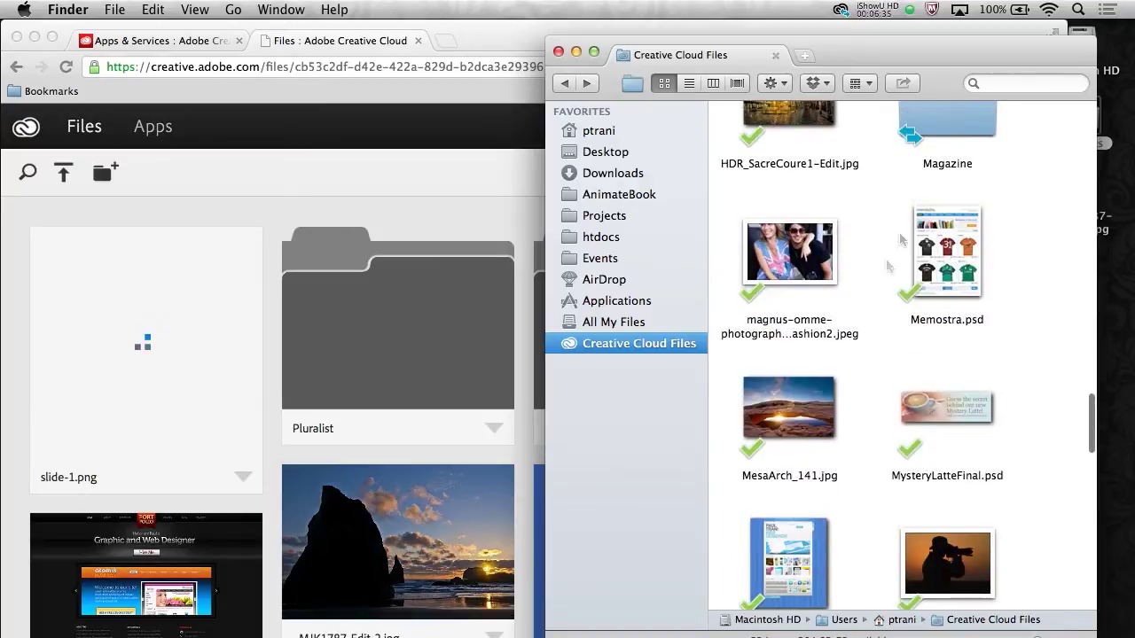
pyautogui.doubleClick(956, 133)
pyautogui.click(787, 140)
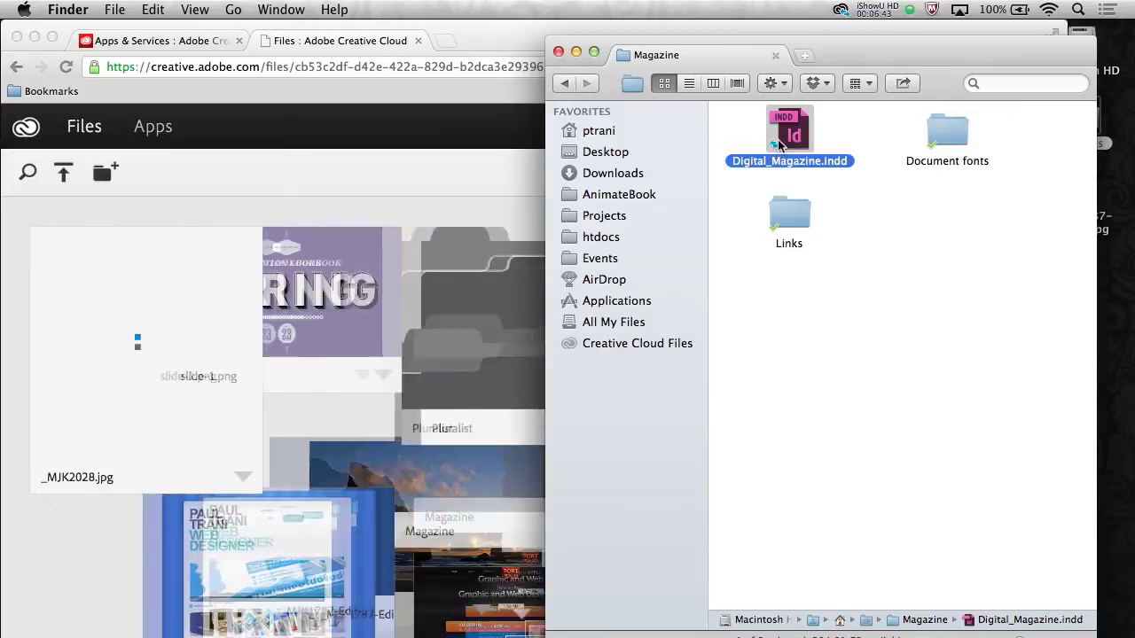
# Switch Finder to column view and open CreativeStudio.psd in Photoshop with Cmd+O
pyautogui.moveTo(867, 55); pyautogui.dragTo(891, 51)
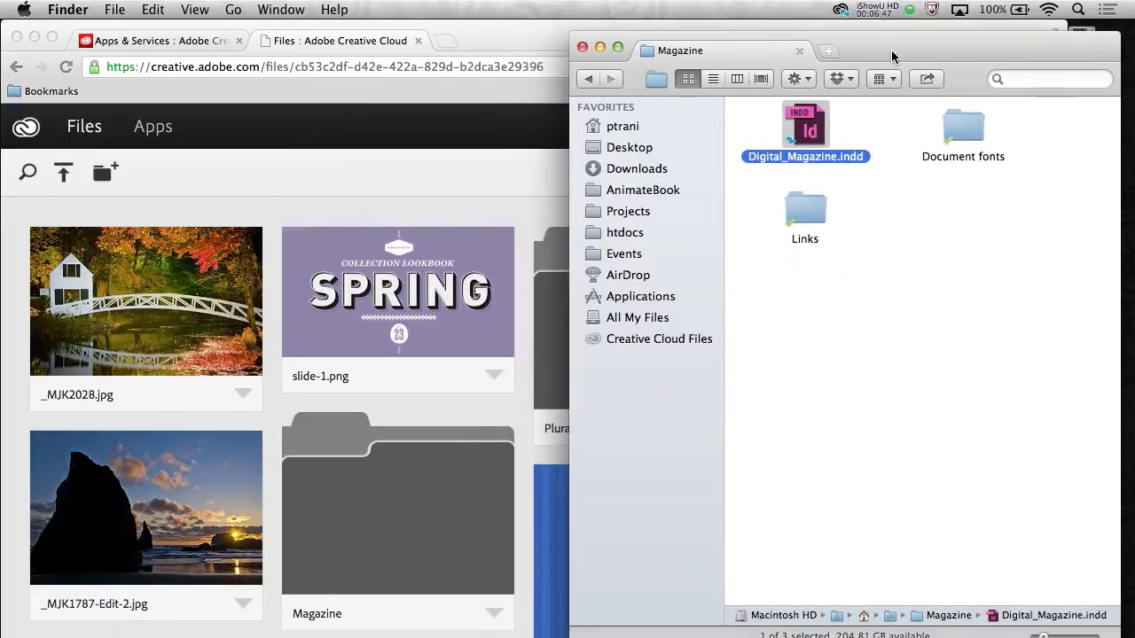
pyautogui.click(739, 80)
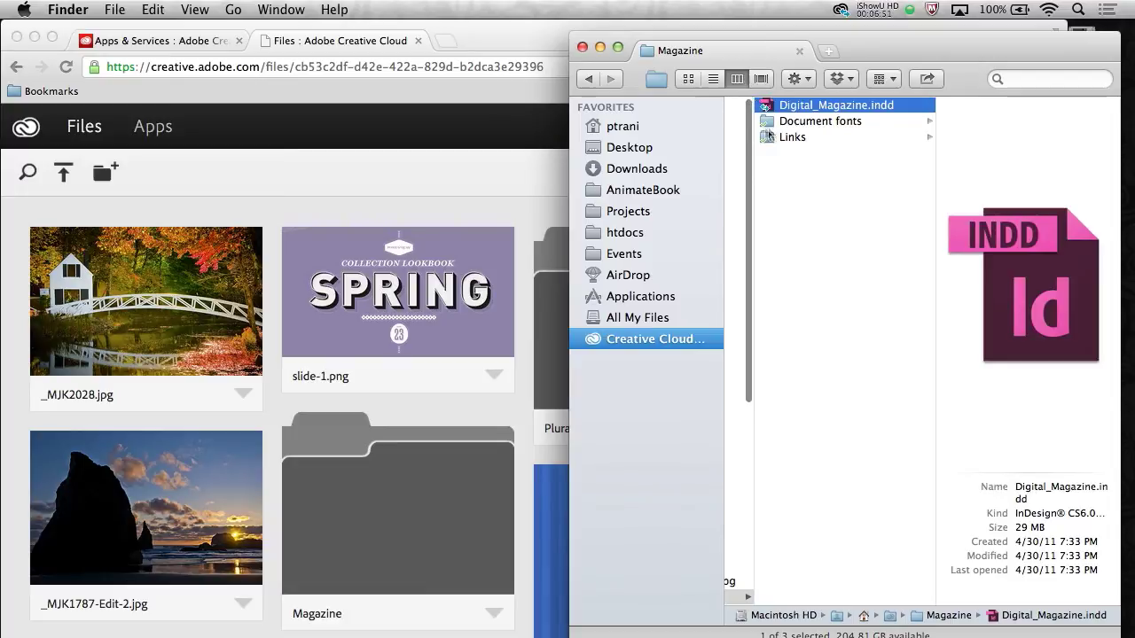
pyautogui.hscroll(-5, 768, 133)
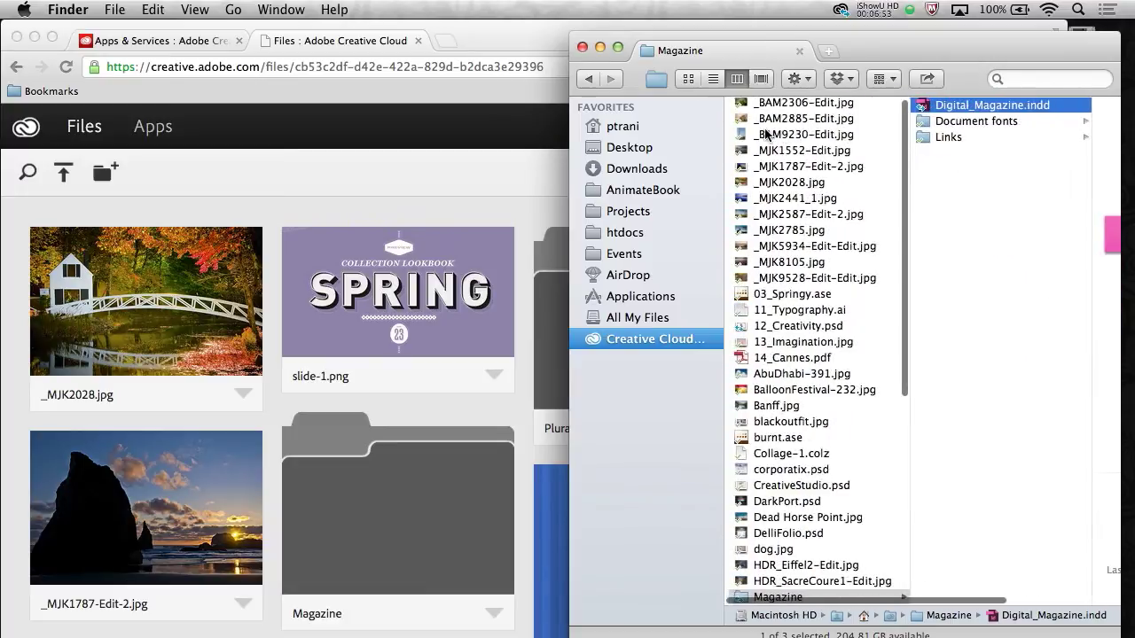
pyautogui.click(729, 487)
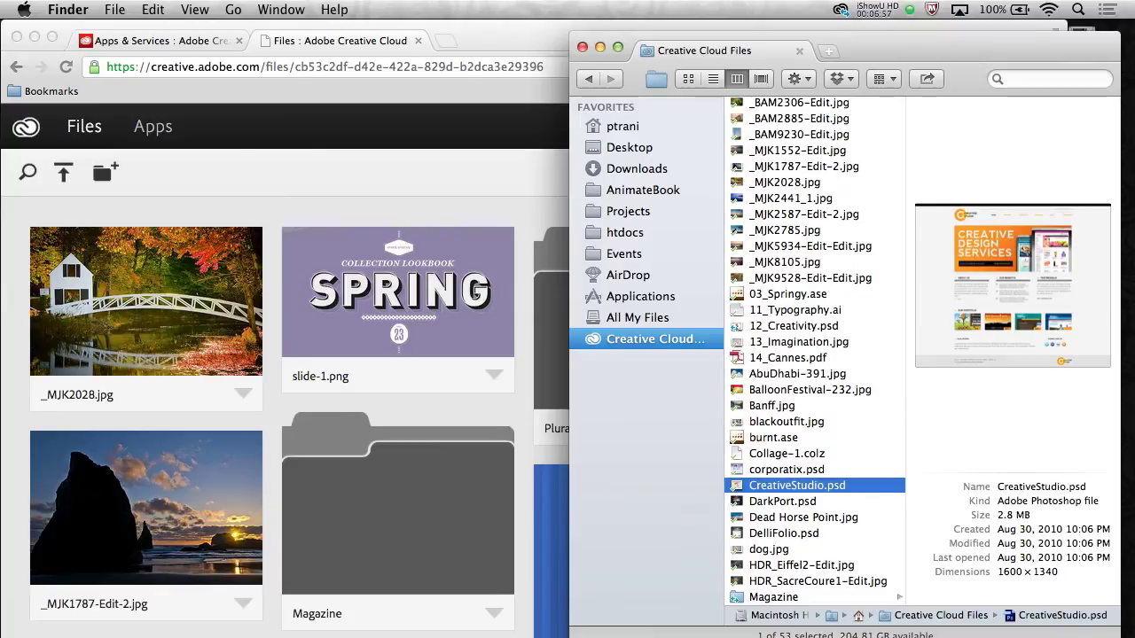
pyautogui.press('super+o')
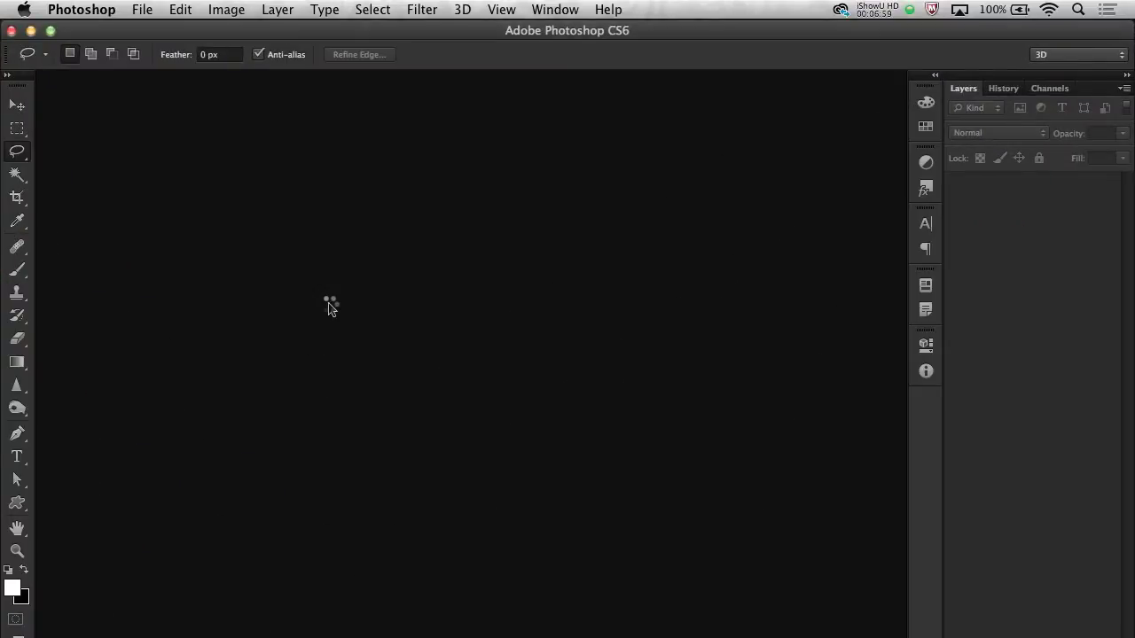
# Dismiss the missing-fonts alert and test the header image group's visibility
pyautogui.click(688, 276)
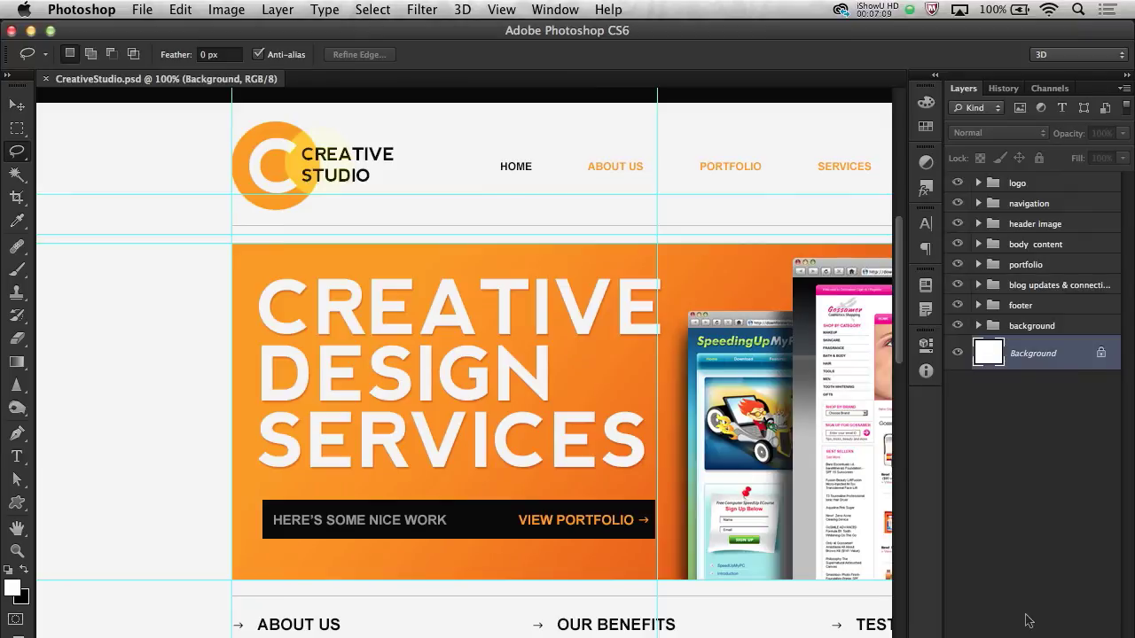
pyautogui.click(958, 224)
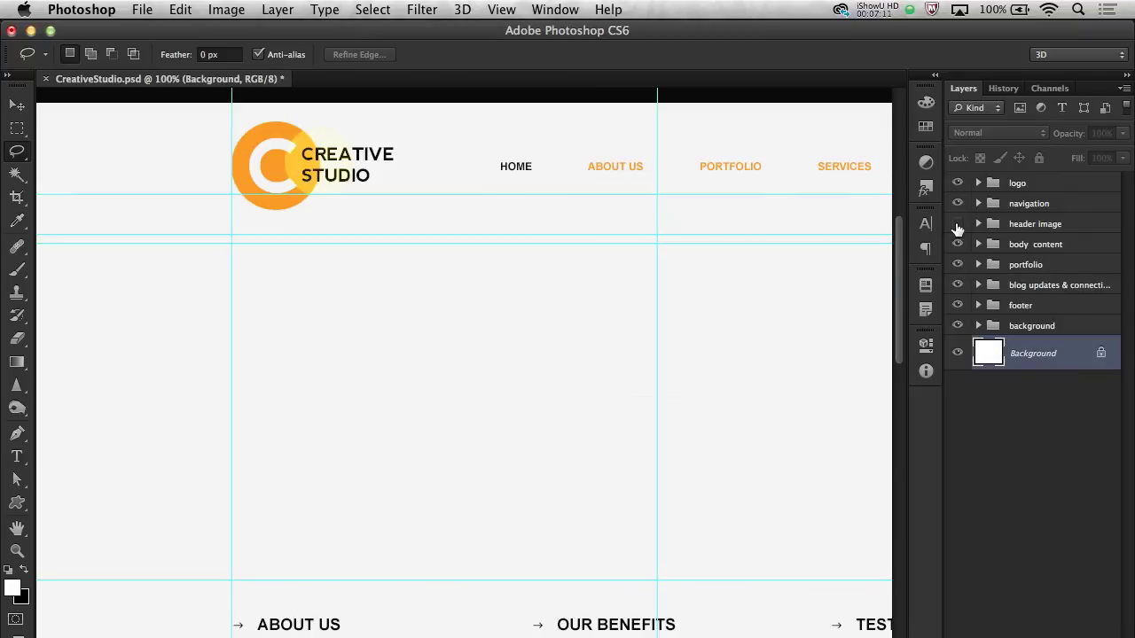
pyautogui.click(959, 225)
# Expand the header image group and select Layer 3, the orange banner layer
pyautogui.click(977, 227)
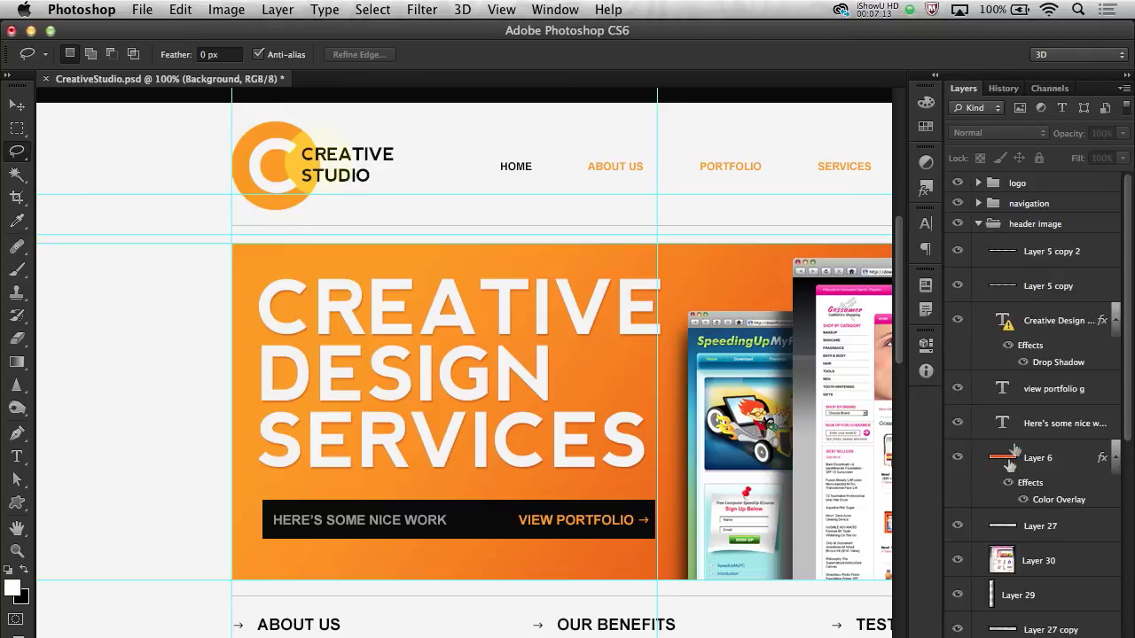
pyautogui.click(976, 463)
pyautogui.scroll(-5, 976, 466)
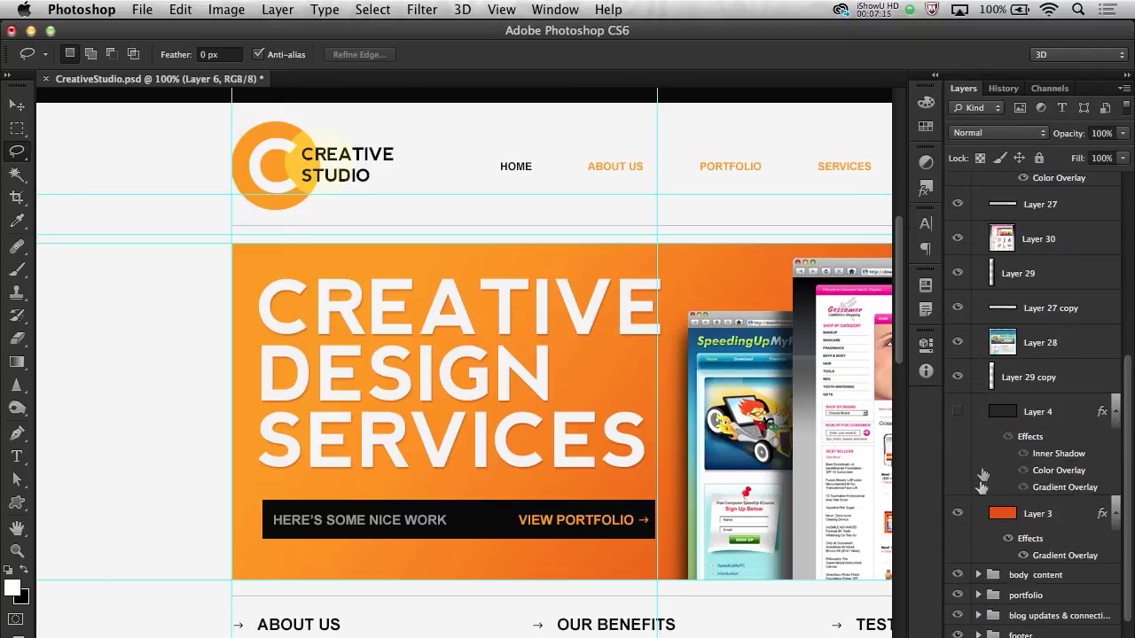
pyautogui.click(958, 515)
pyautogui.click(958, 514)
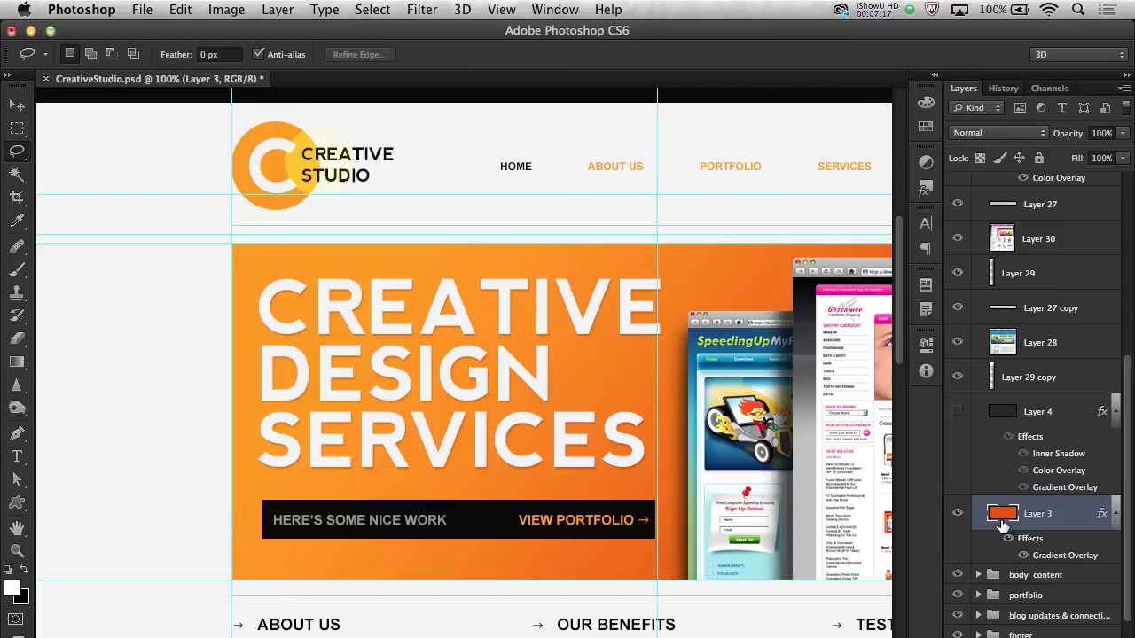
pyautogui.click(1006, 515)
# Edit Layer 3's gradient overlay and set its starting colour stop to red
pyautogui.doubleClick(1052, 556)
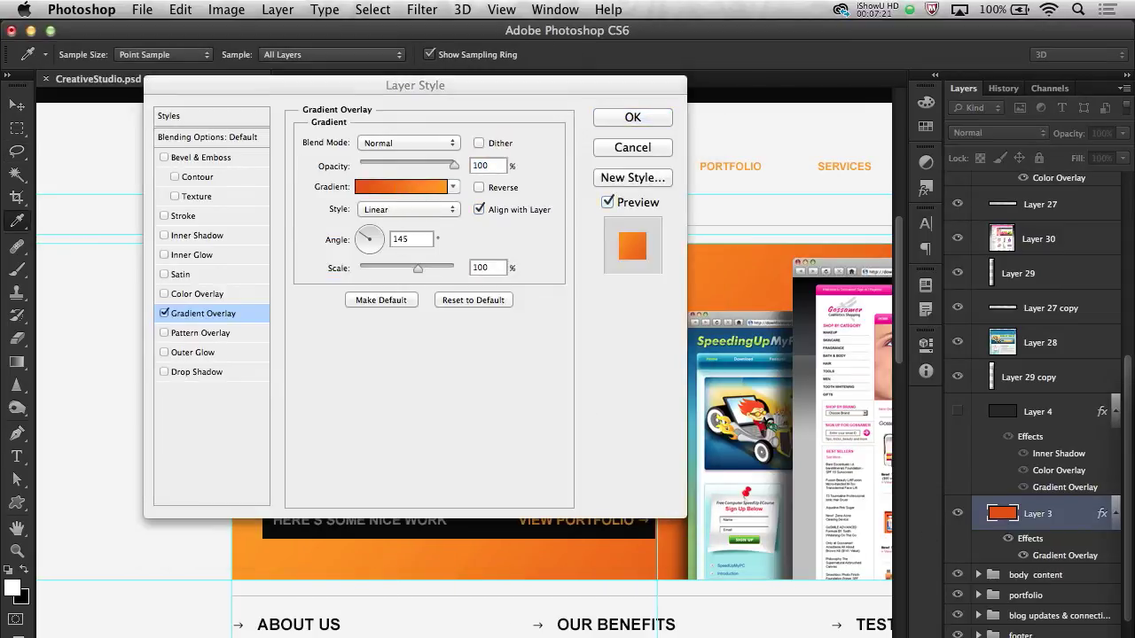
pyautogui.click(401, 186)
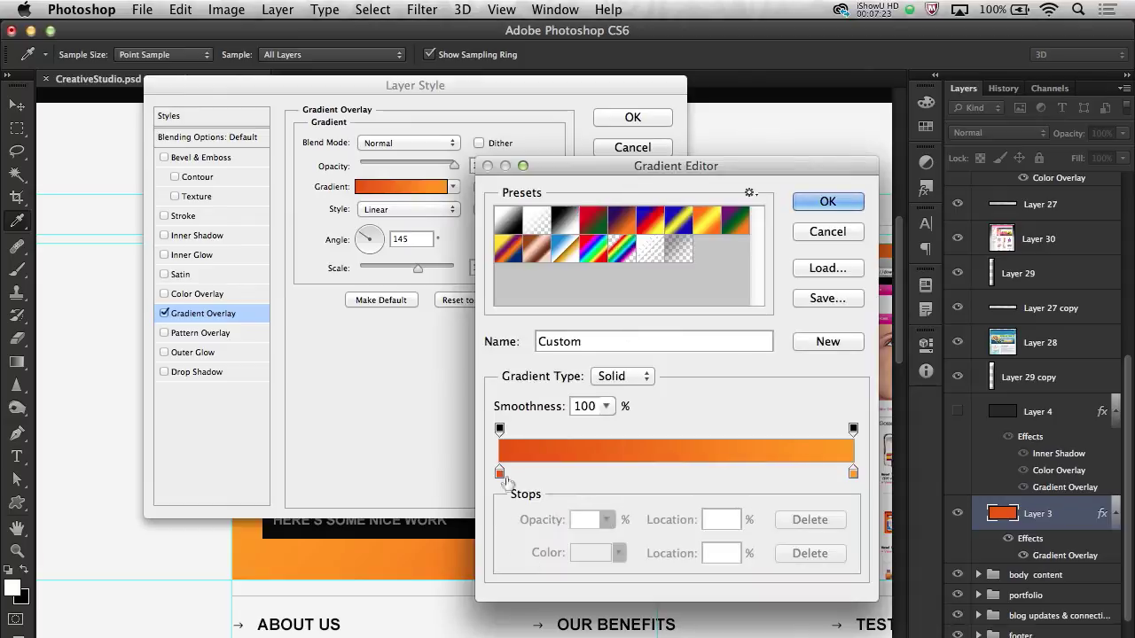
pyautogui.click(500, 474)
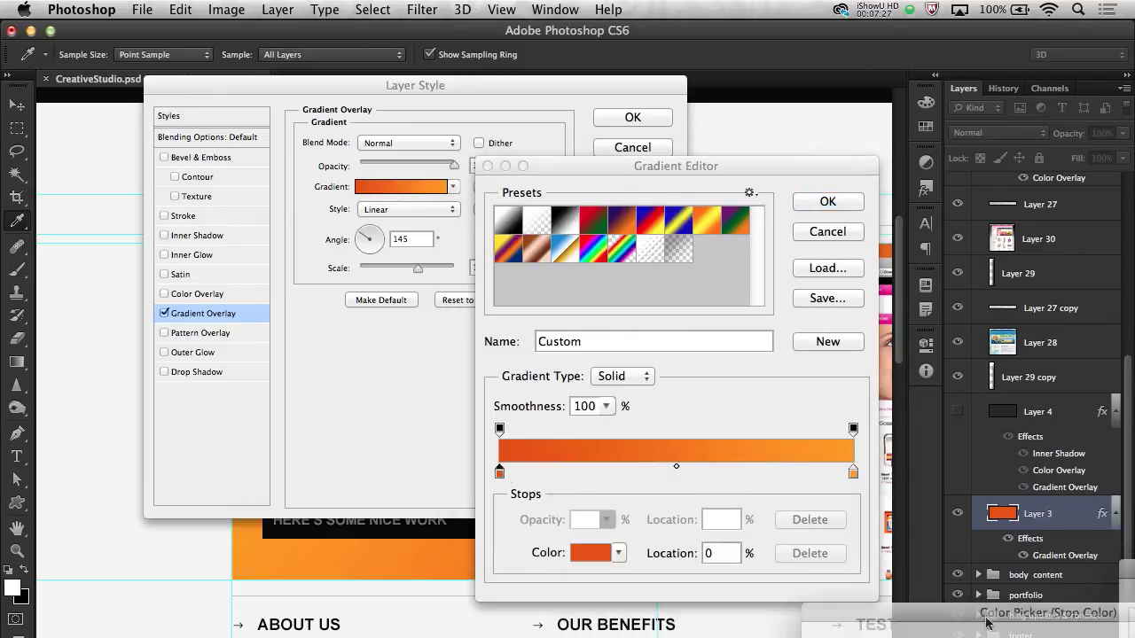
pyautogui.click(590, 552)
pyautogui.moveTo(604, 229); pyautogui.dragTo(608, 222)
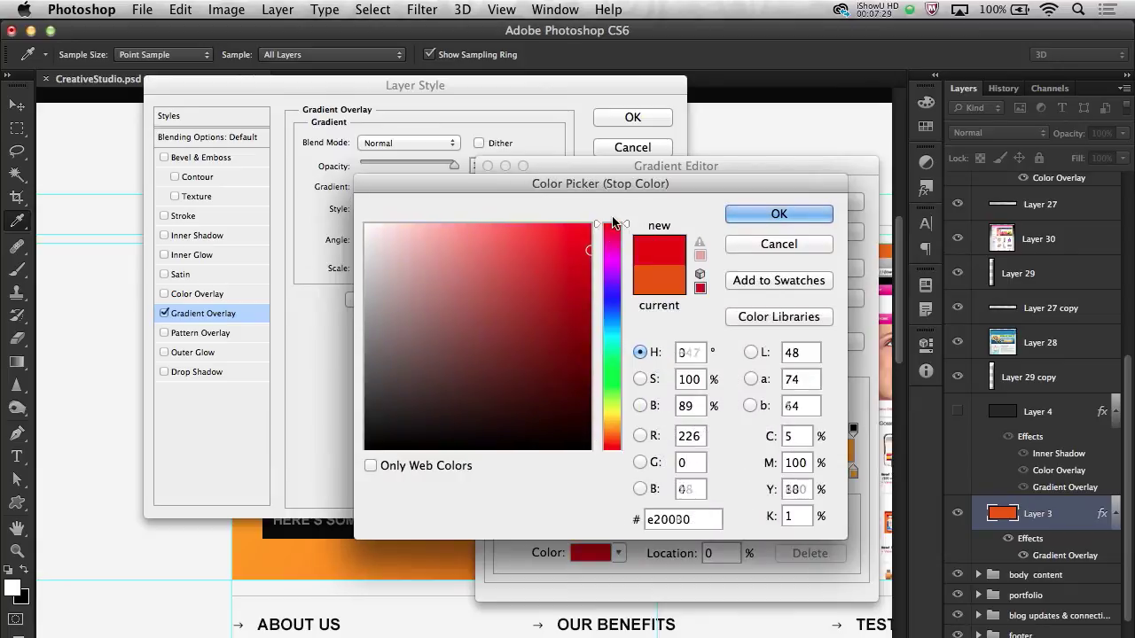
pyautogui.click(778, 213)
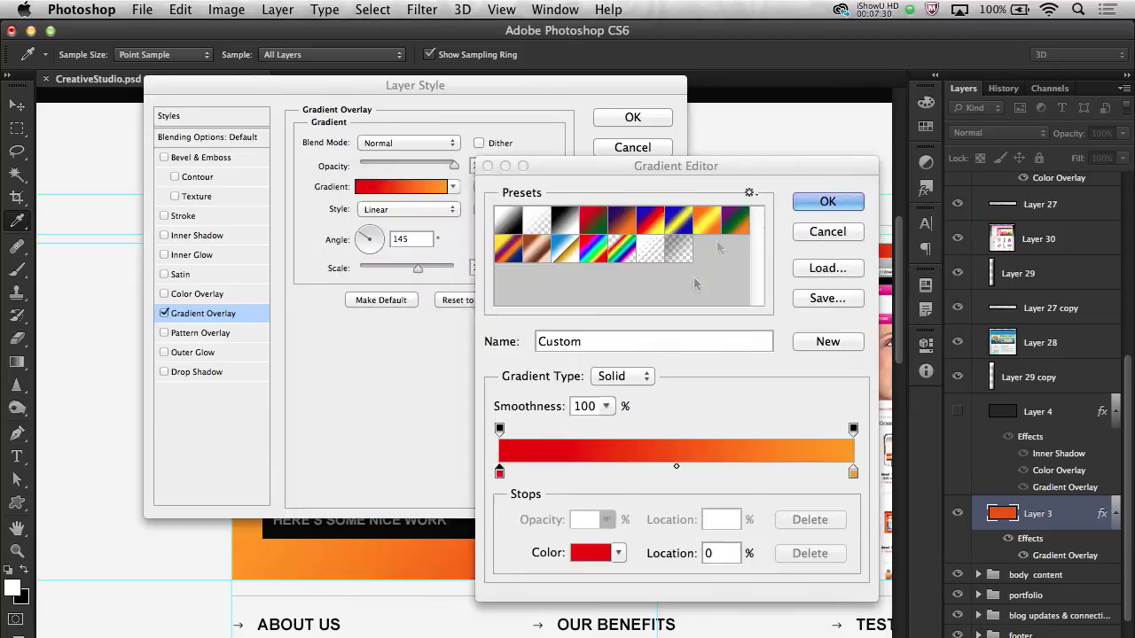
# Set the ending stop to deep purple 5c1b46 and apply the red-to-purple gradient overlay
pyautogui.doubleClick(853, 473)
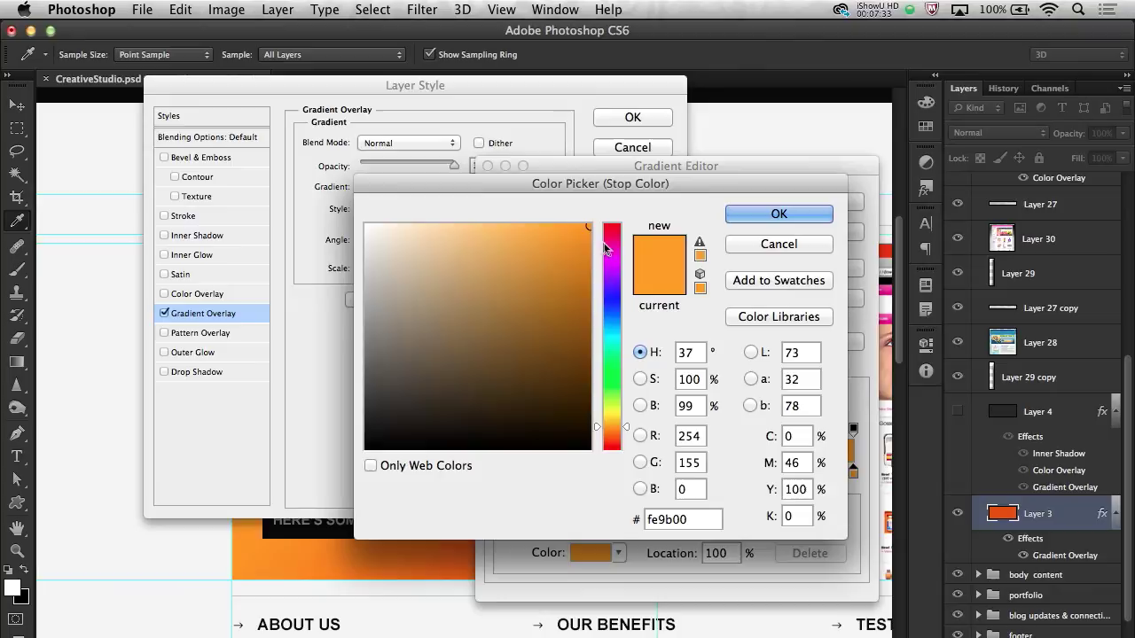
pyautogui.moveTo(608, 256); pyautogui.dragTo(611, 449)
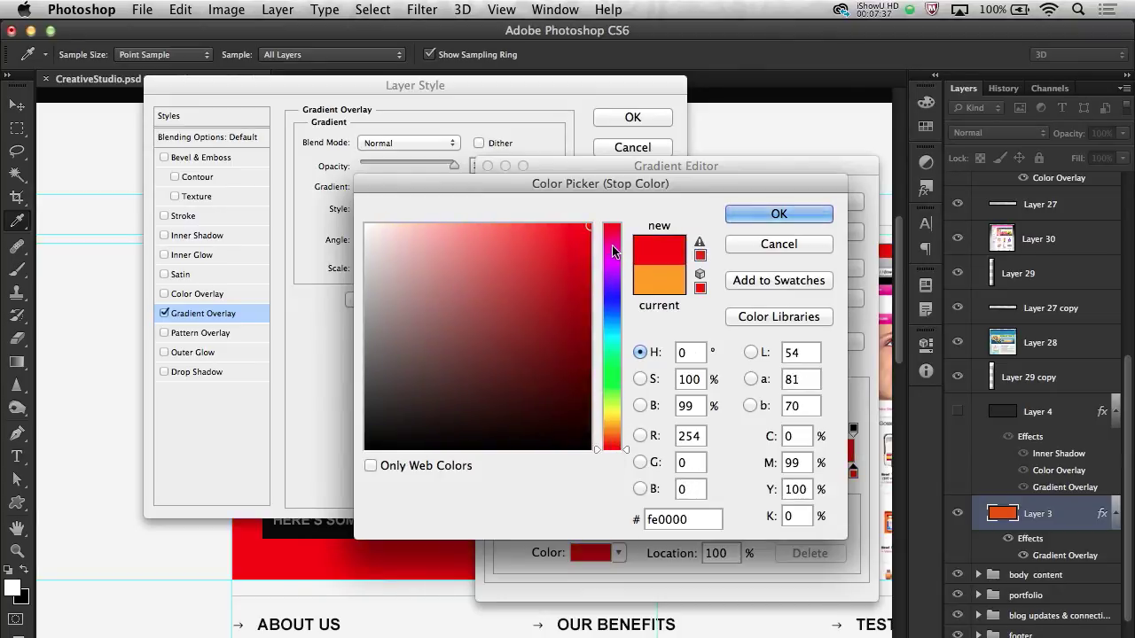
pyautogui.click(611, 249)
pyautogui.moveTo(483, 330); pyautogui.dragTo(525, 368)
pyautogui.press('Return')
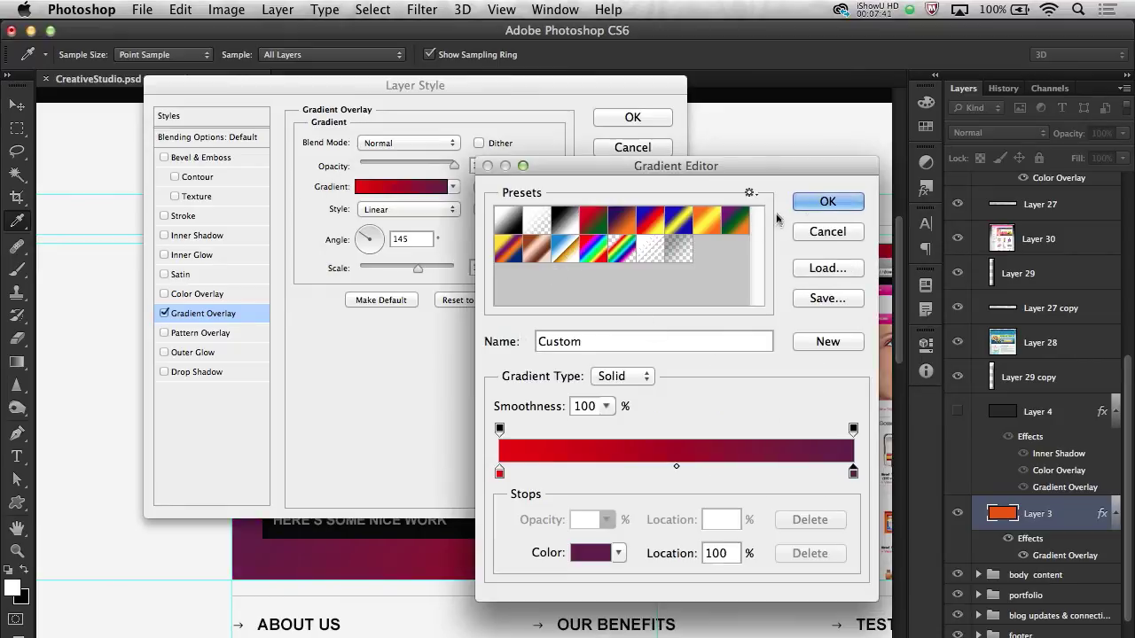
pyautogui.click(819, 202)
pyautogui.click(633, 117)
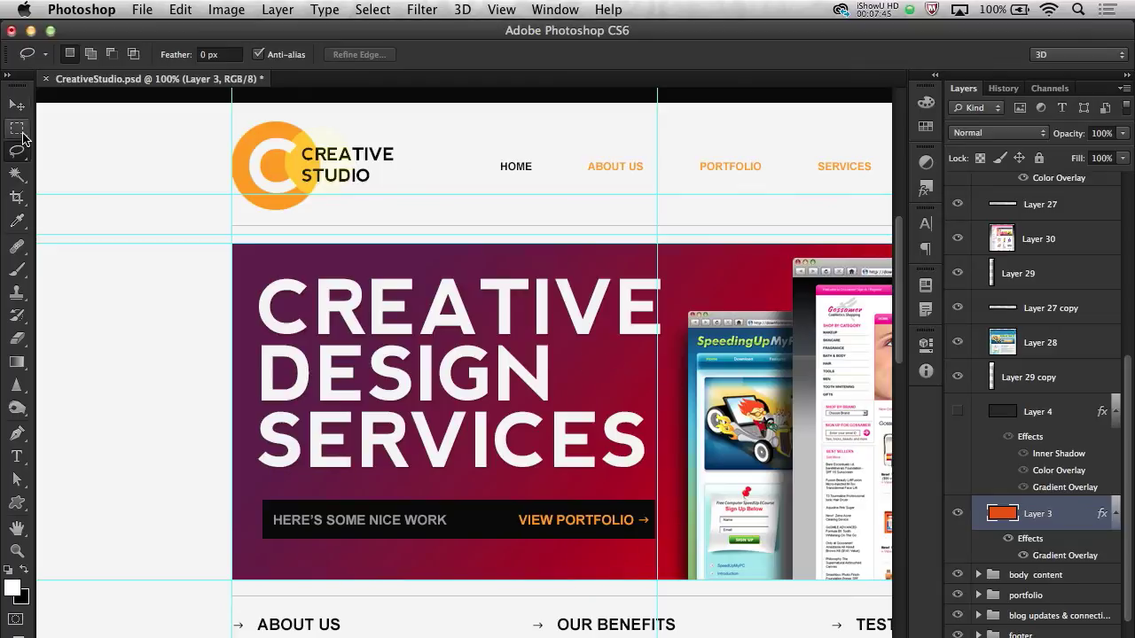
# Save CreativeStudio.psd and close the document
pyautogui.click(16, 128)
pyautogui.click(145, 9)
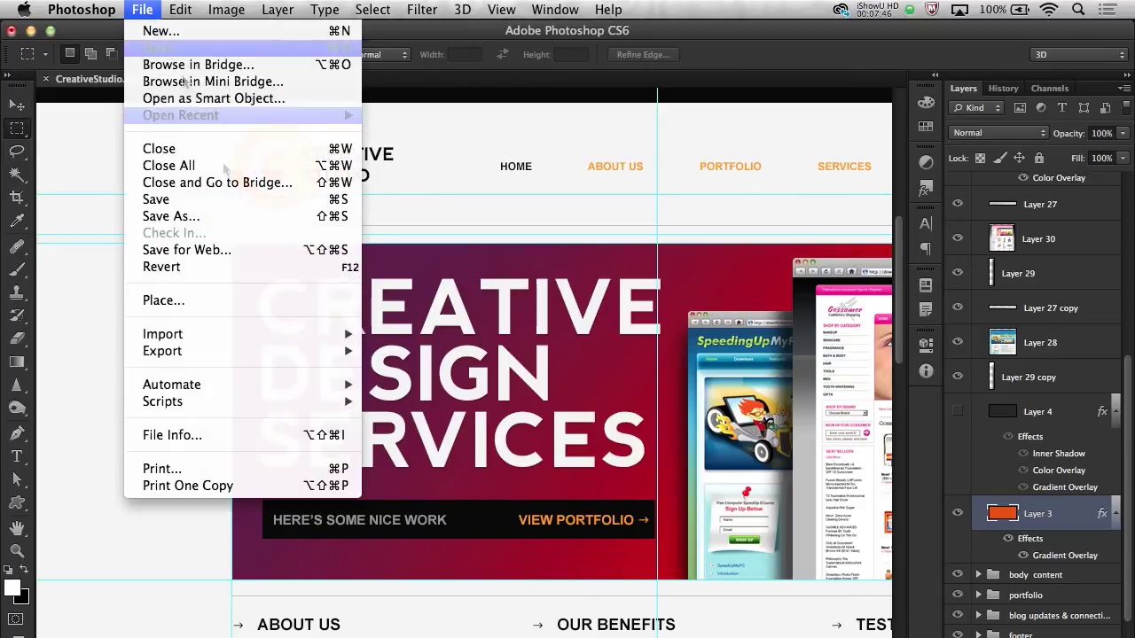
pyautogui.click(220, 200)
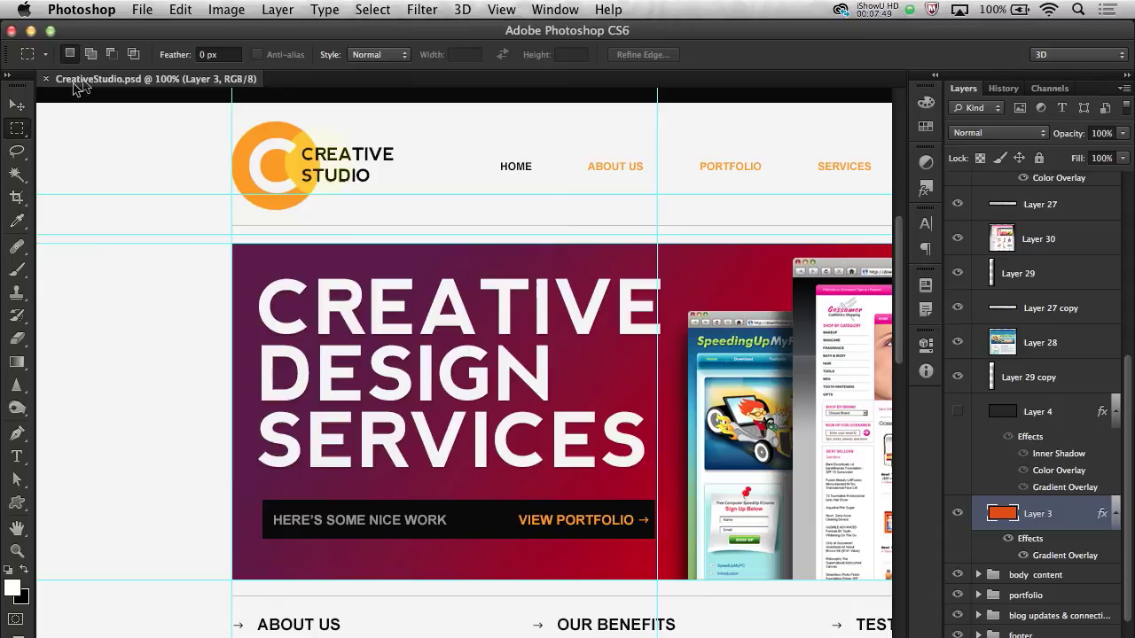
pyautogui.click(46, 79)
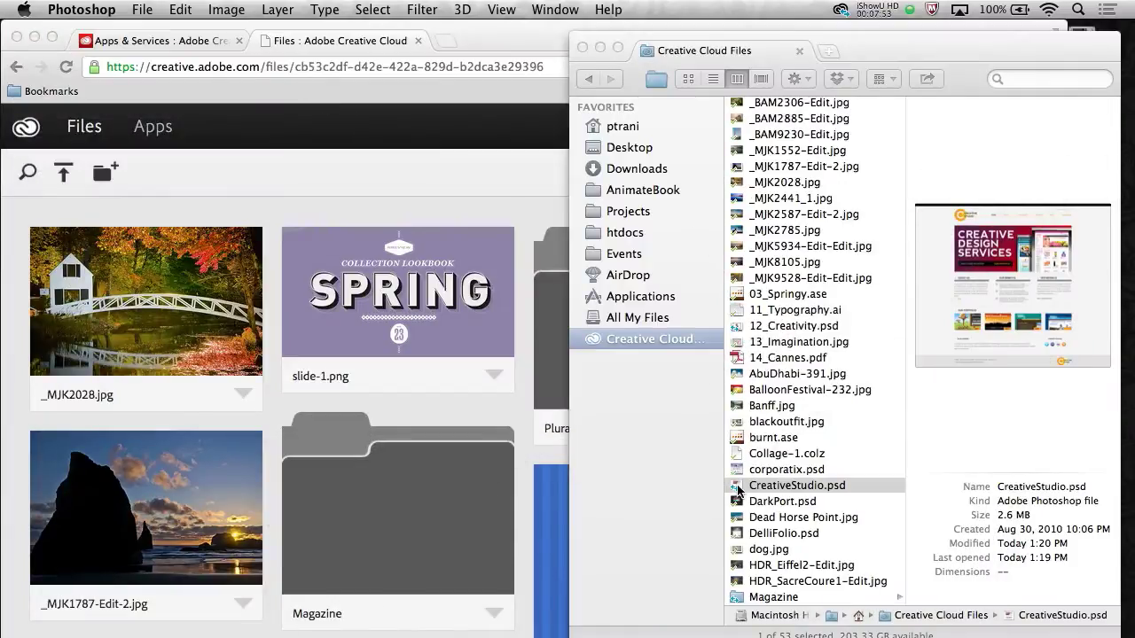
# Show Creative Cloud Files as thumbnails with CreativeStudio.psd selected and check its sync status
pyautogui.click(738, 486)
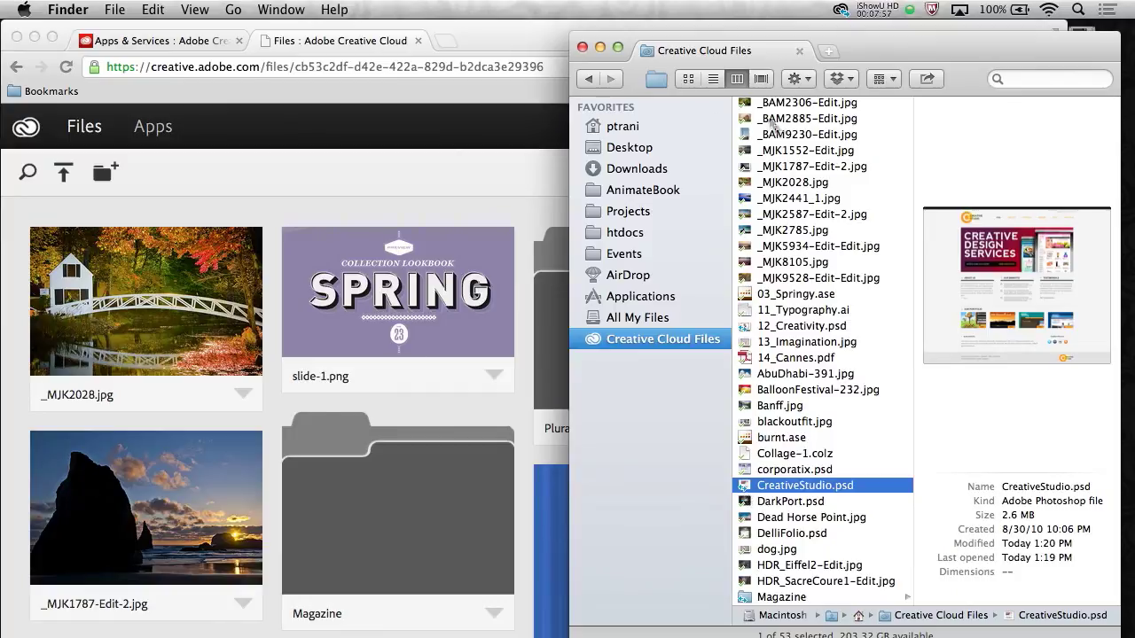
pyautogui.click(688, 78)
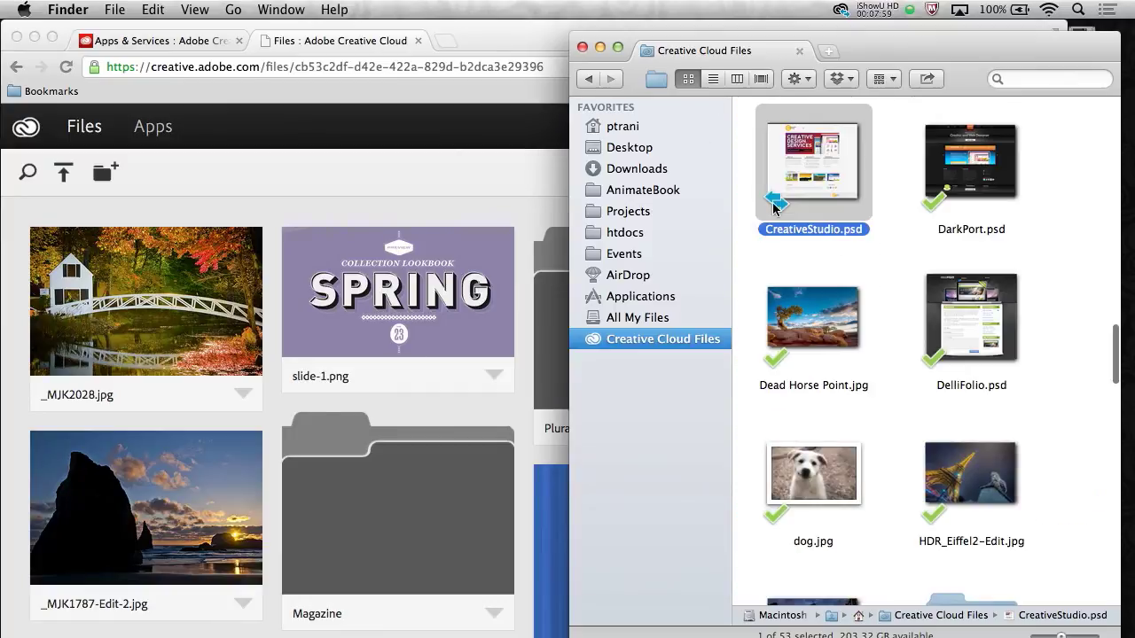
pyautogui.click(839, 12)
pyautogui.moveTo(922, 118)
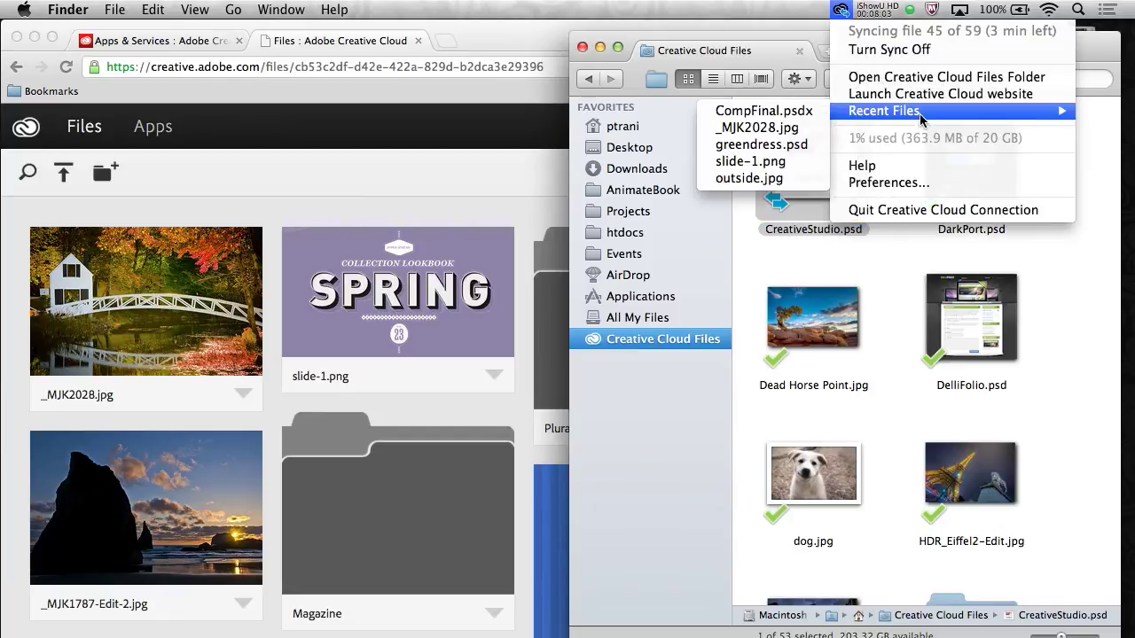
pyautogui.click(773, 212)
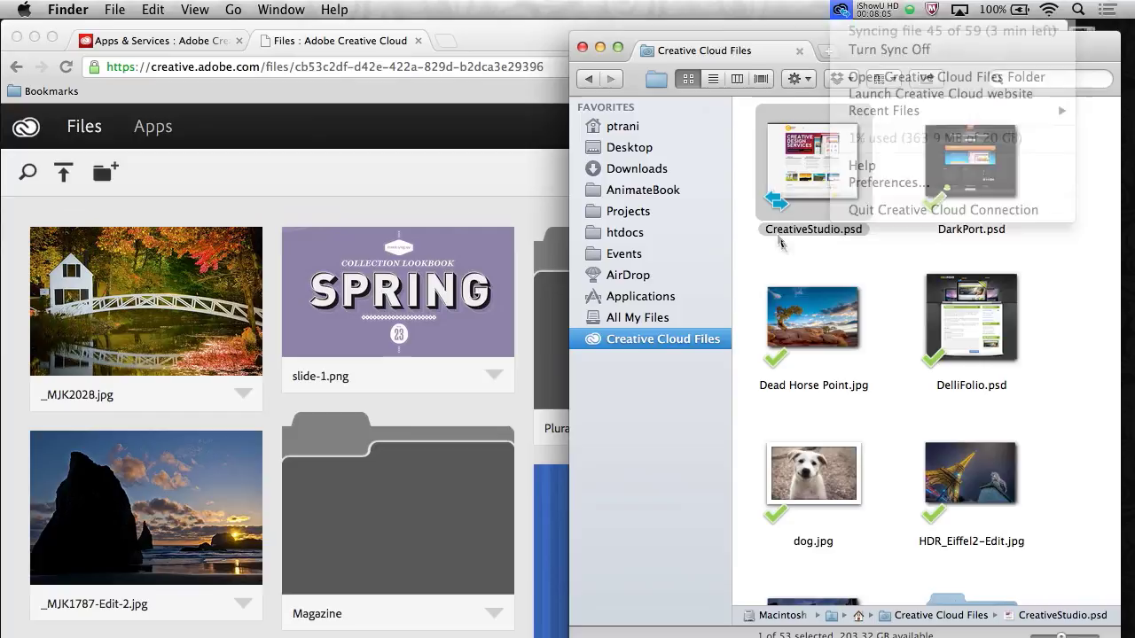
pyautogui.click(779, 270)
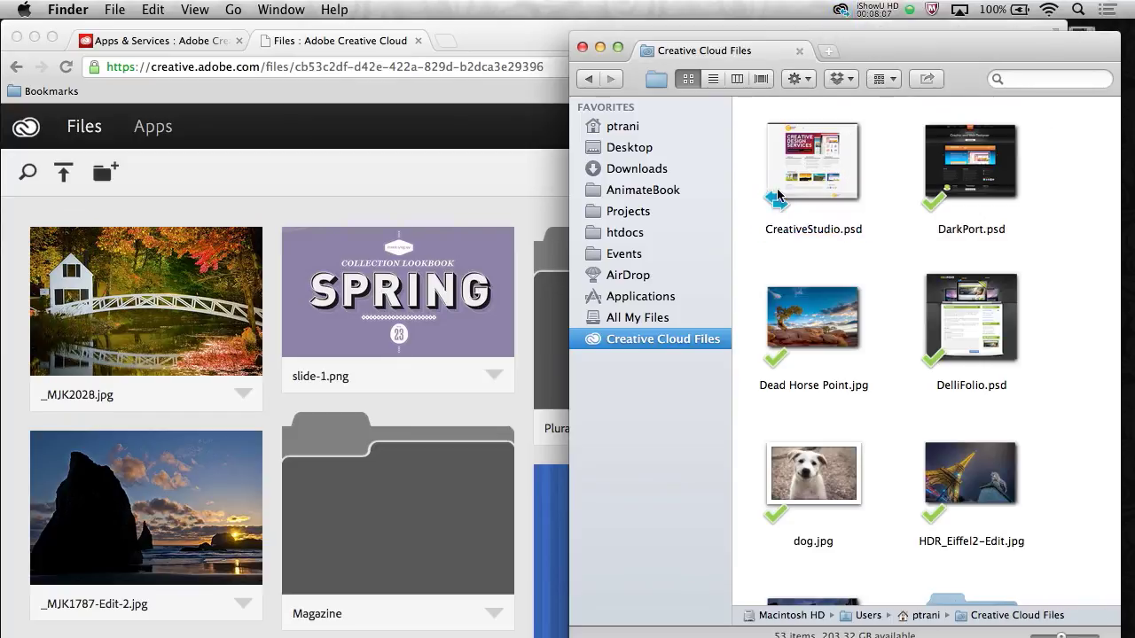
pyautogui.click(780, 197)
# Open CreativeStudio.psd's online page, widen the browser and view its comments
pyautogui.click(284, 219)
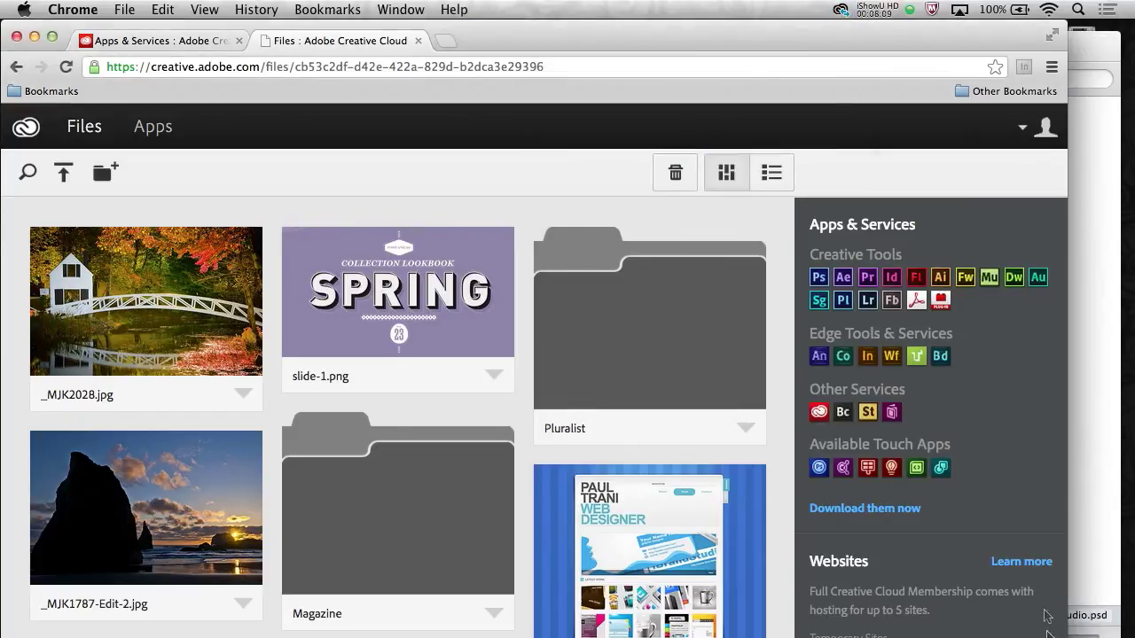
pyautogui.click(52, 36)
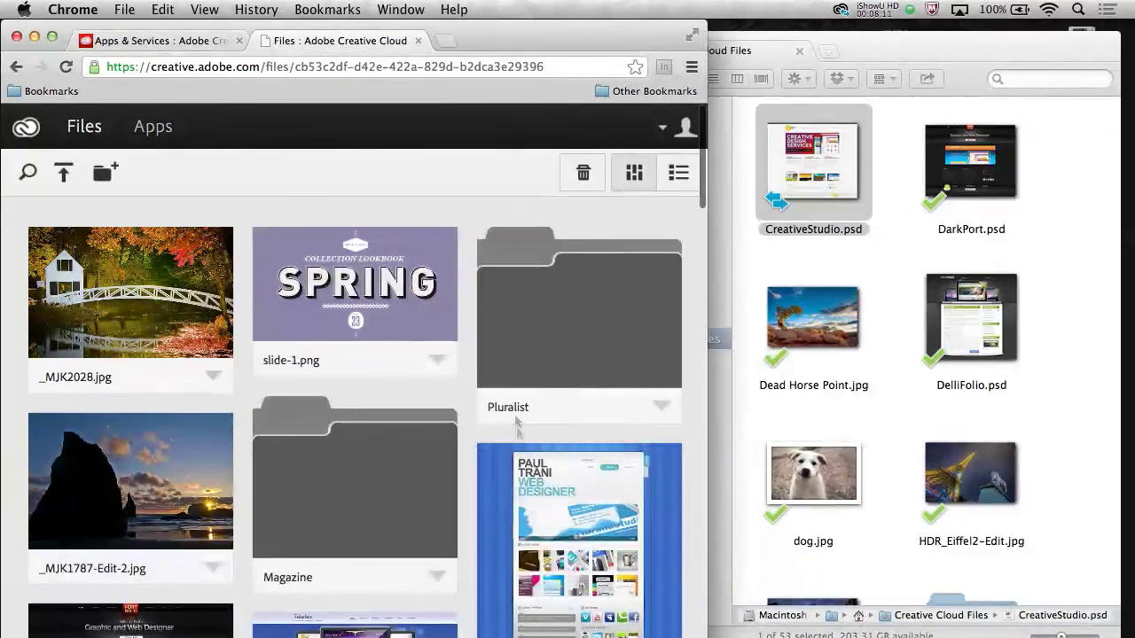
pyautogui.scroll(-10, 513, 416)
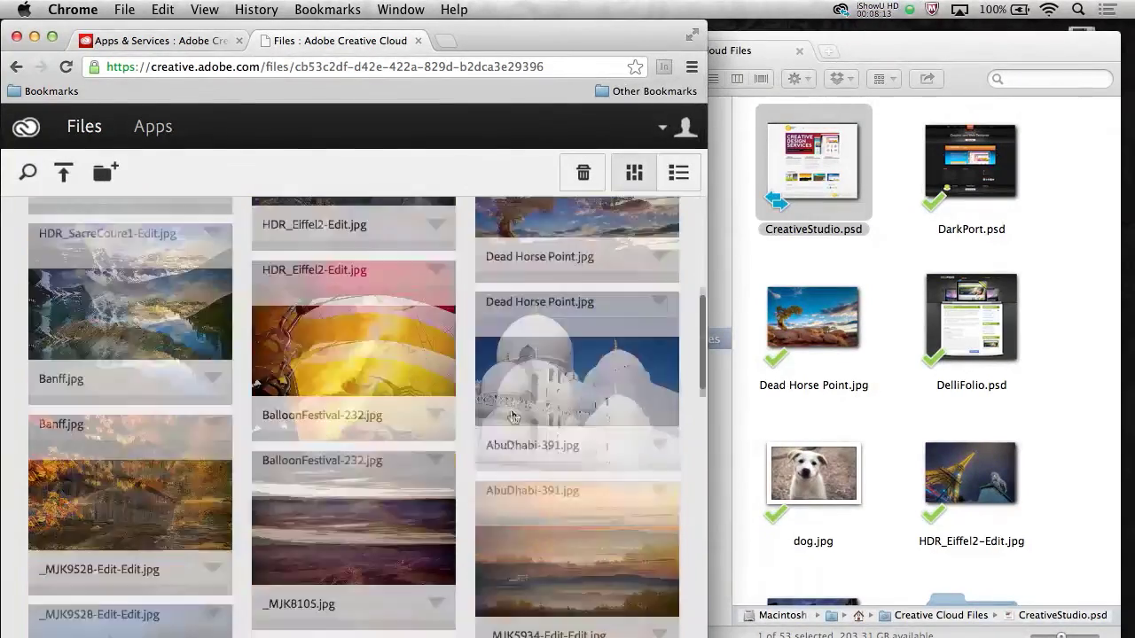
pyautogui.scroll(-15, 513, 417)
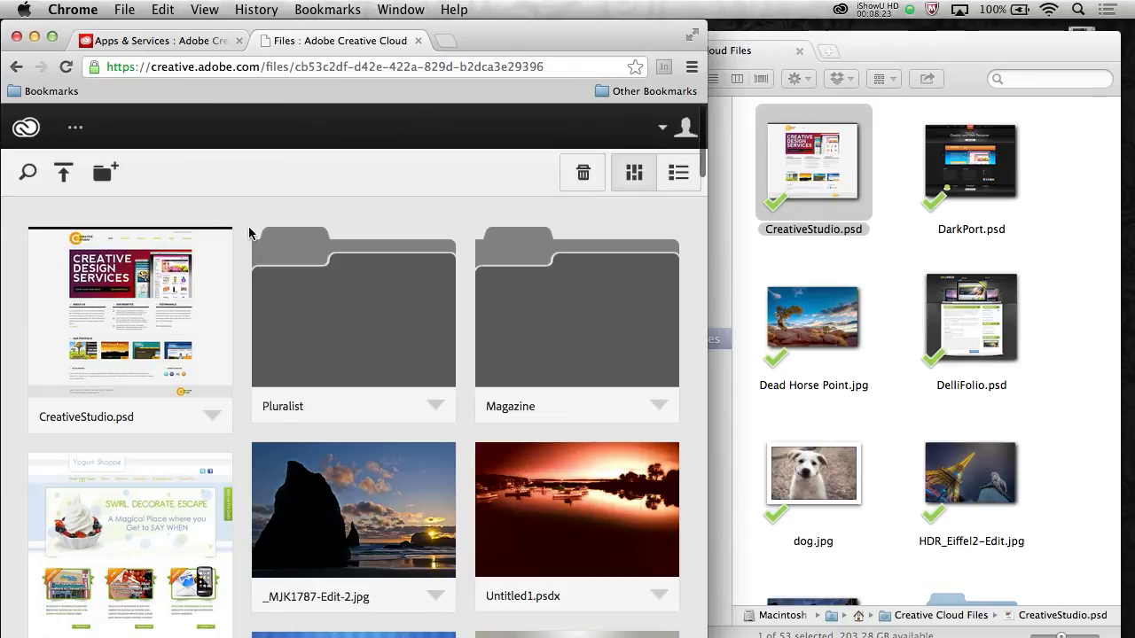
pyautogui.click(73, 299)
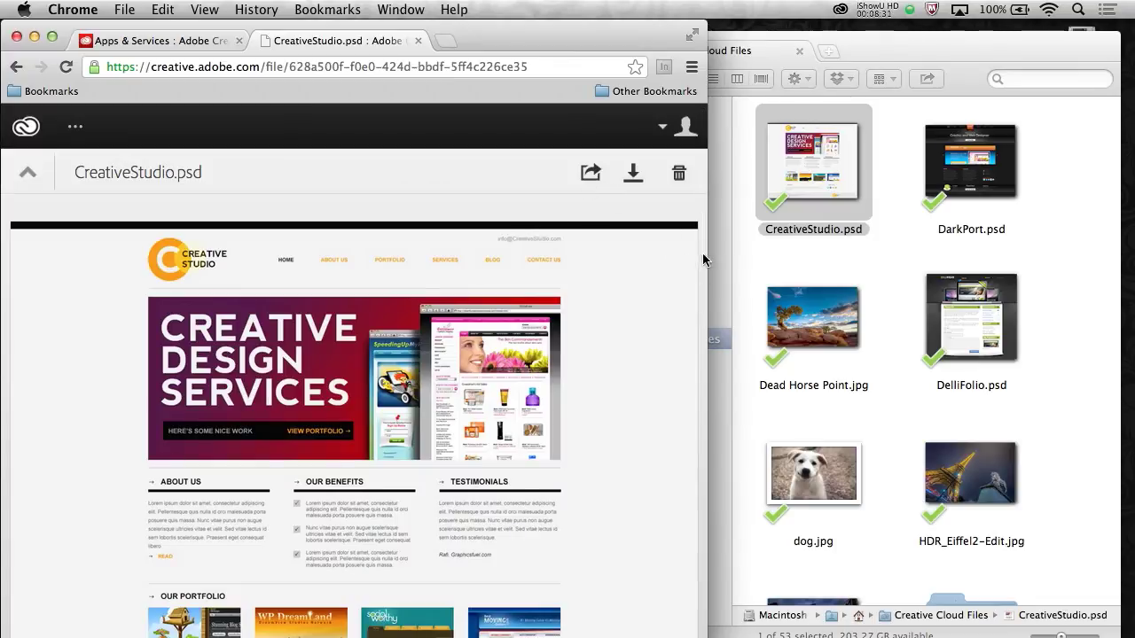
pyautogui.moveTo(711, 258); pyautogui.dragTo(1103, 257)
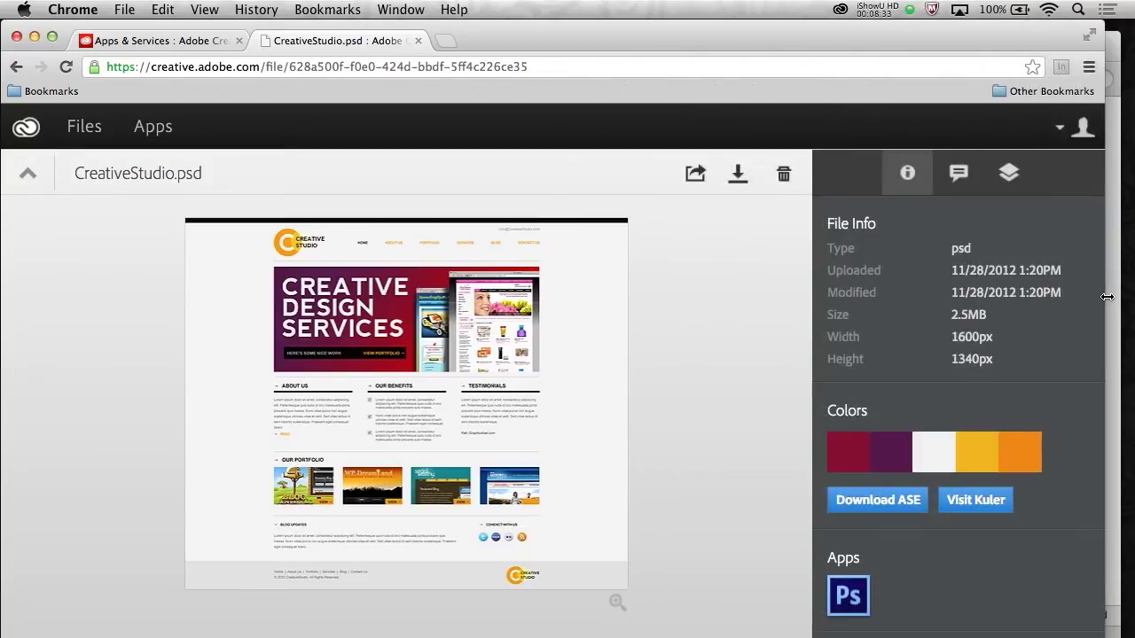
pyautogui.click(956, 176)
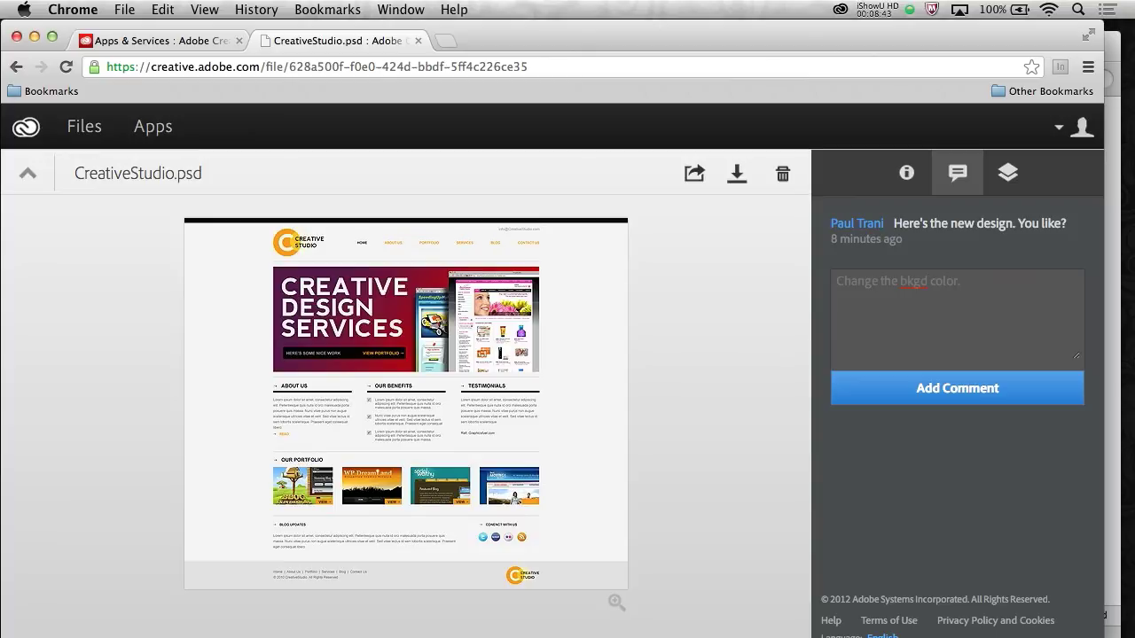
# Minimize Photoshop and the browser, then close the Application Manager window
pyautogui.press('super+m')
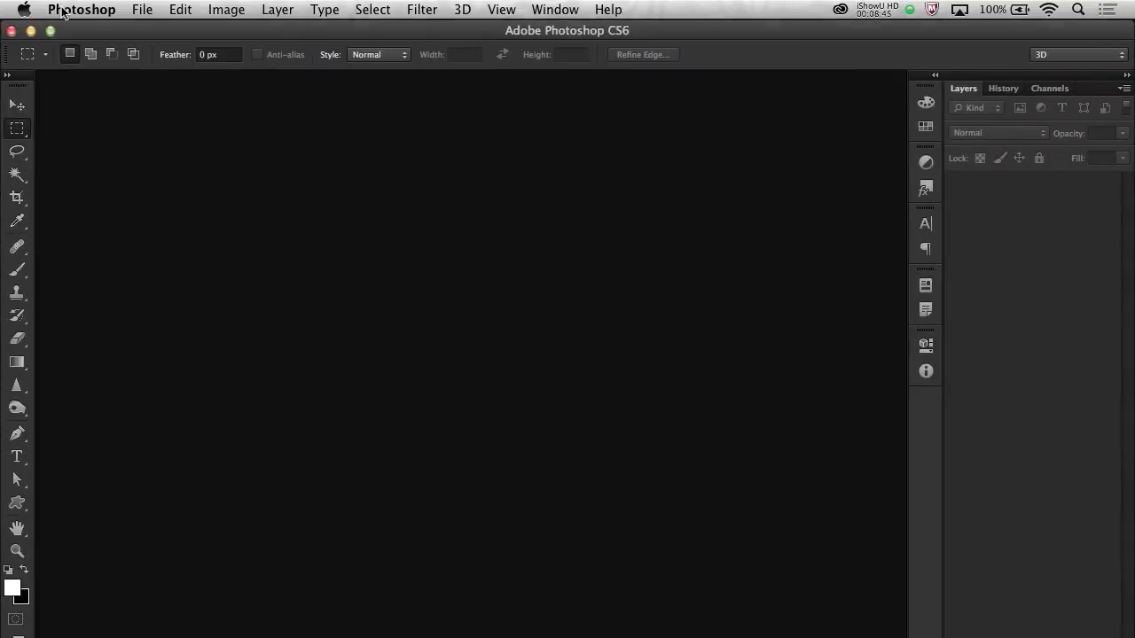
pyautogui.click(30, 31)
pyautogui.click(31, 44)
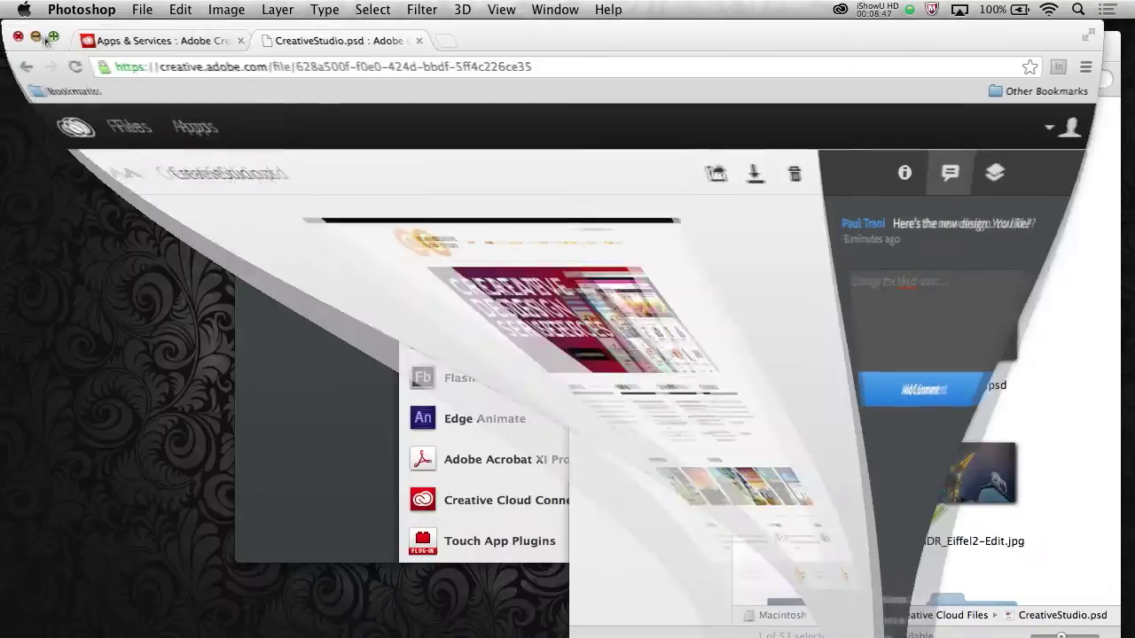
pyautogui.click(785, 173)
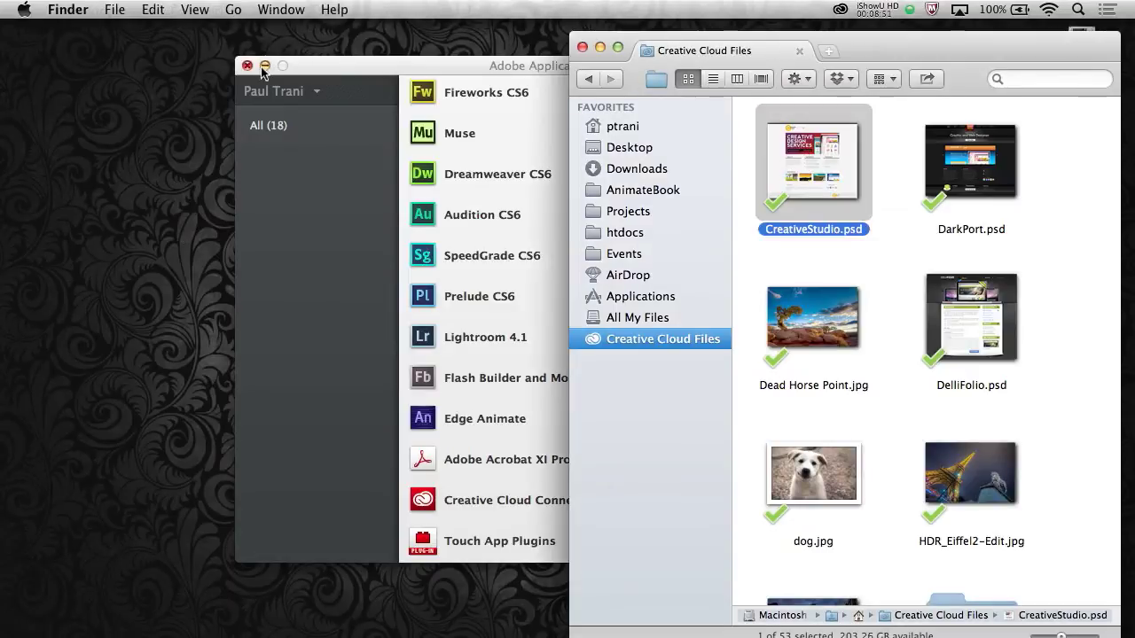
pyautogui.click(248, 66)
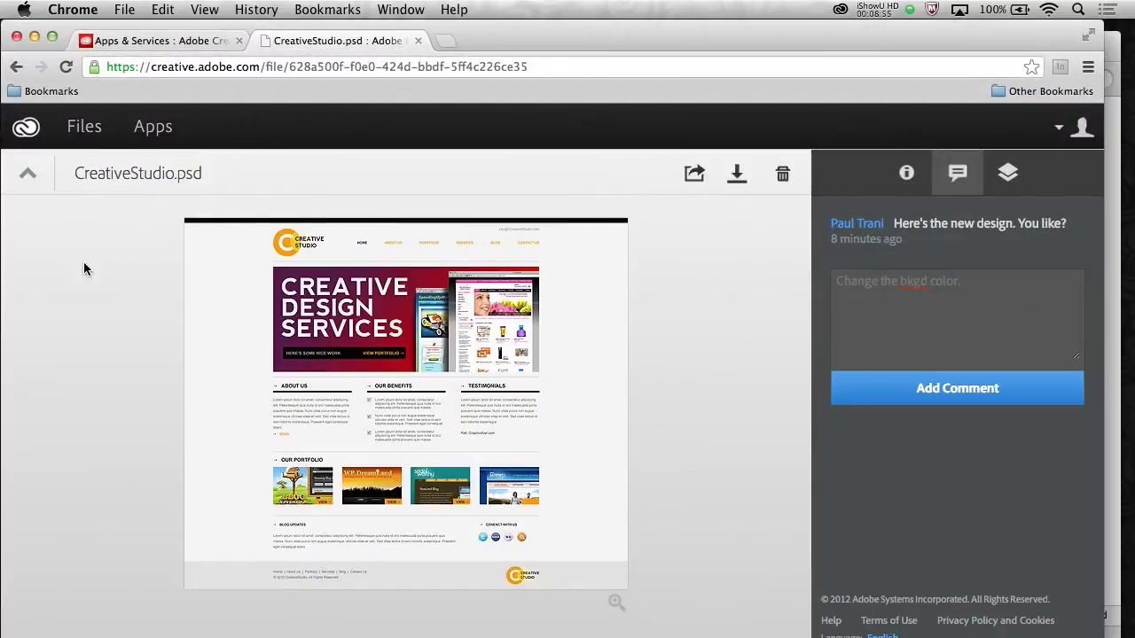
pyautogui.click(27, 173)
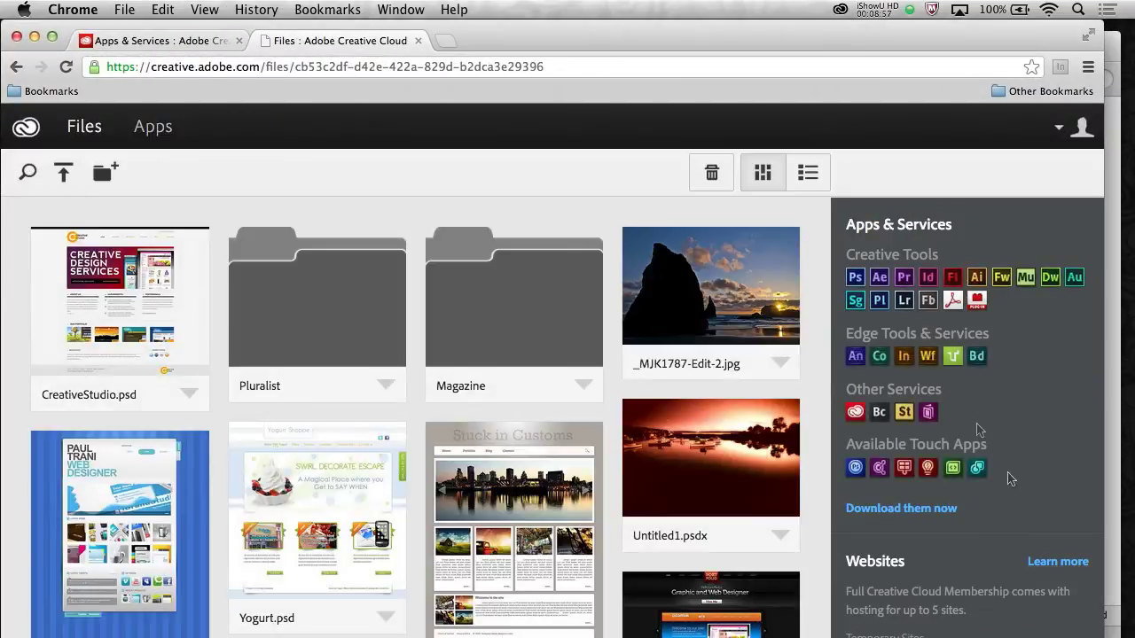
pyautogui.moveTo(1103, 634); pyautogui.dragTo(732, 633)
pyautogui.scroll(-10, 516, 423)
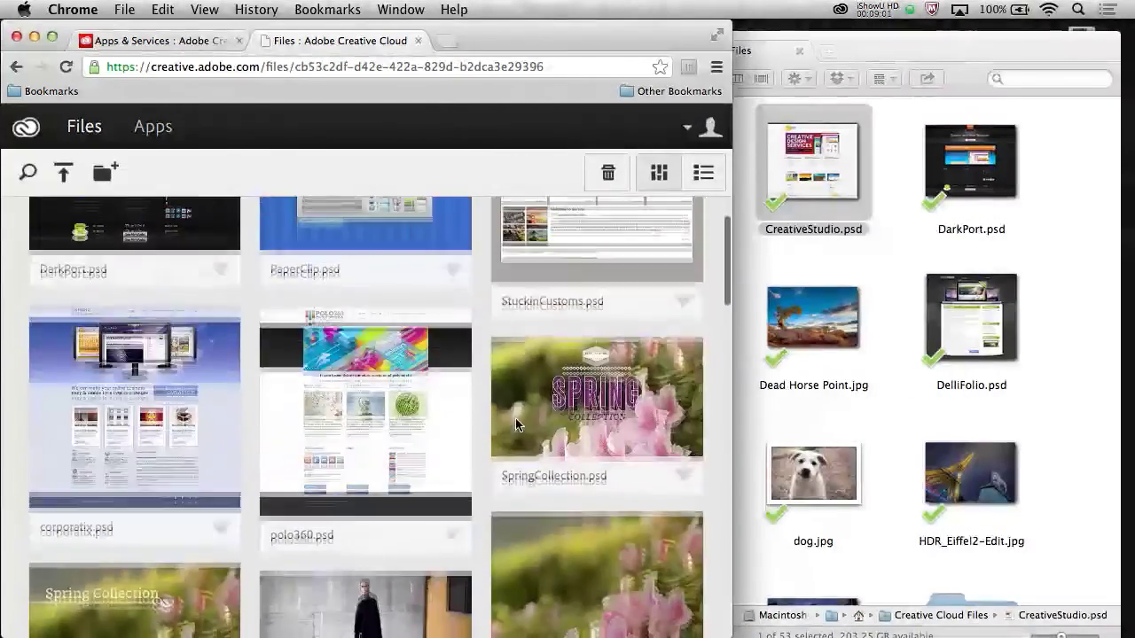
pyautogui.scroll(-5, 515, 424)
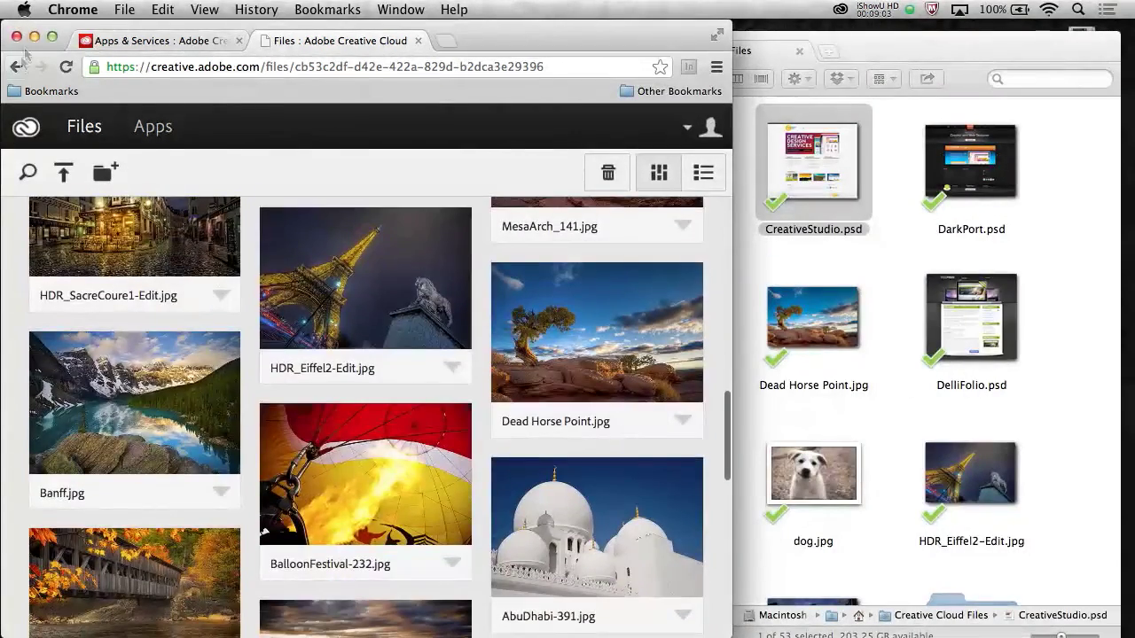
pyautogui.click(840, 10)
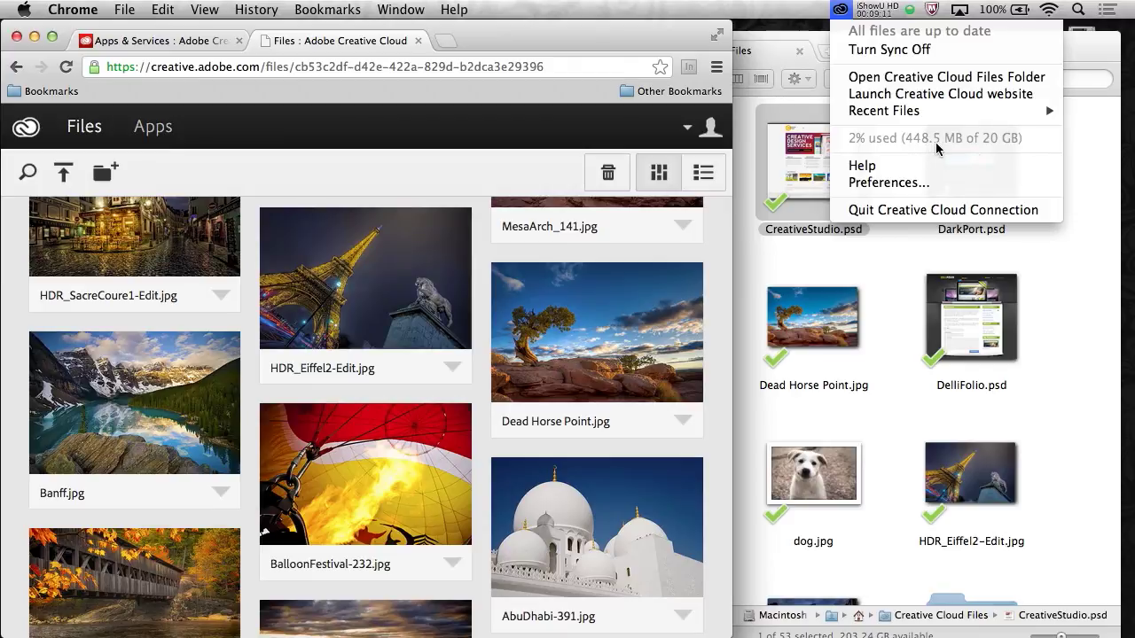
pyautogui.click(213, 105)
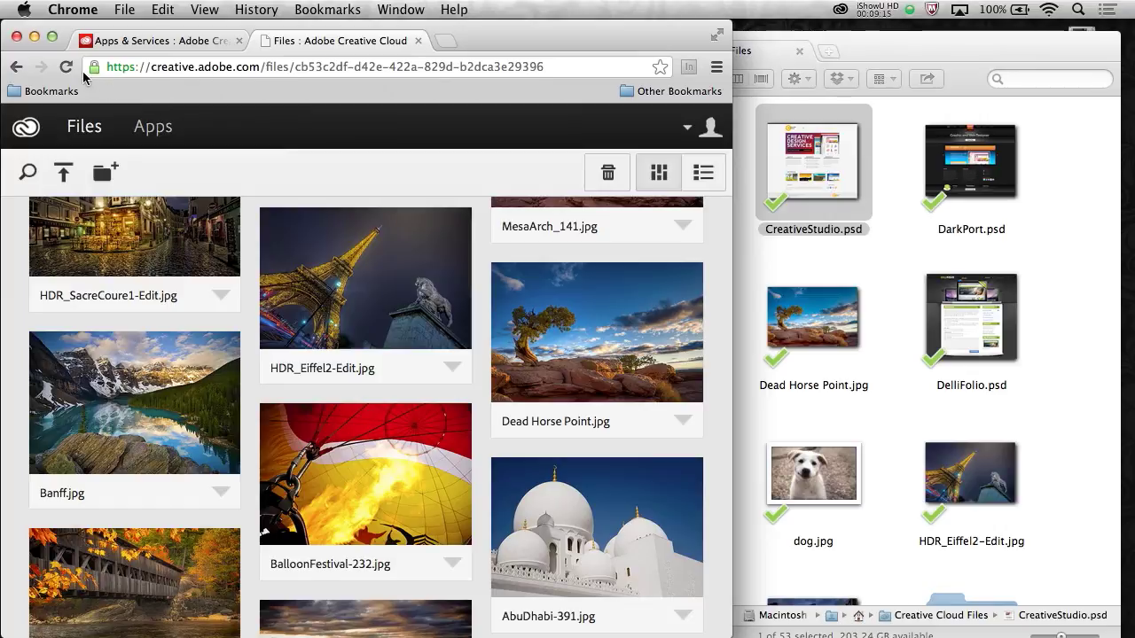
# Minimize Chrome and scroll Finder to reveal the Reflection iPad home-screen mirror
pyautogui.click(32, 37)
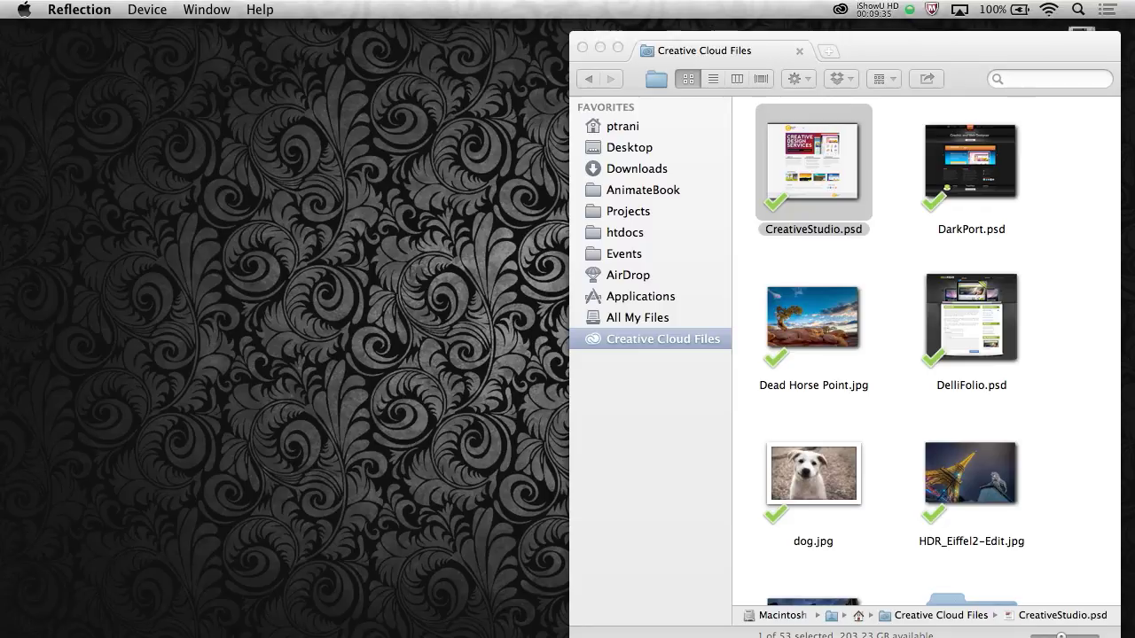
pyautogui.scroll(-10, 926, 354)
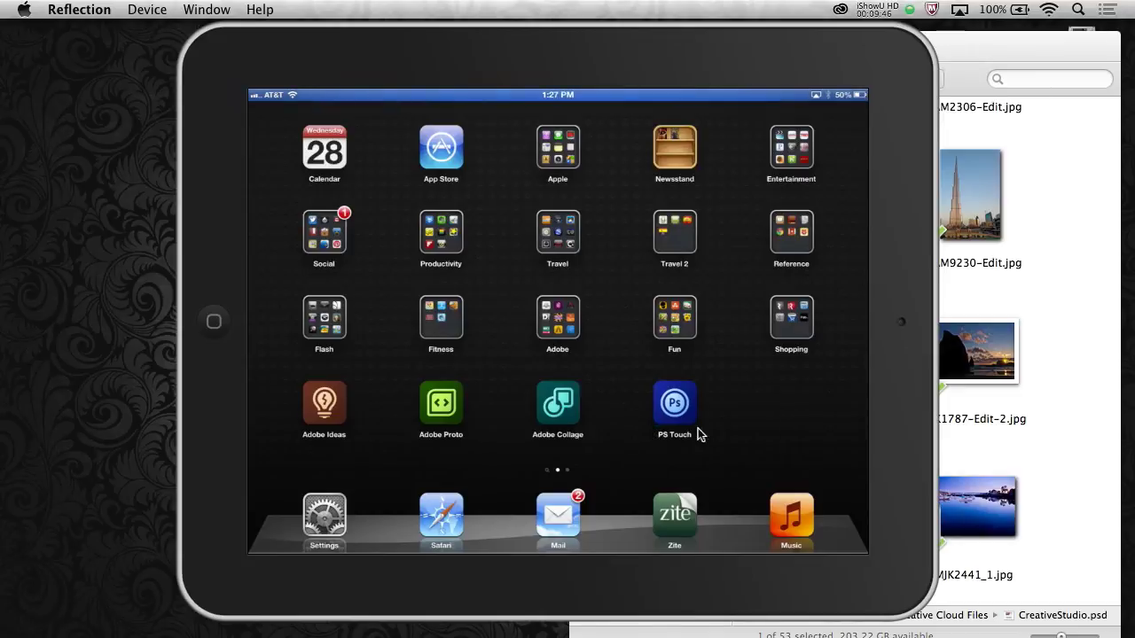
# Launch PS Touch from the mirrored iPad home screen
pyautogui.click(676, 404)
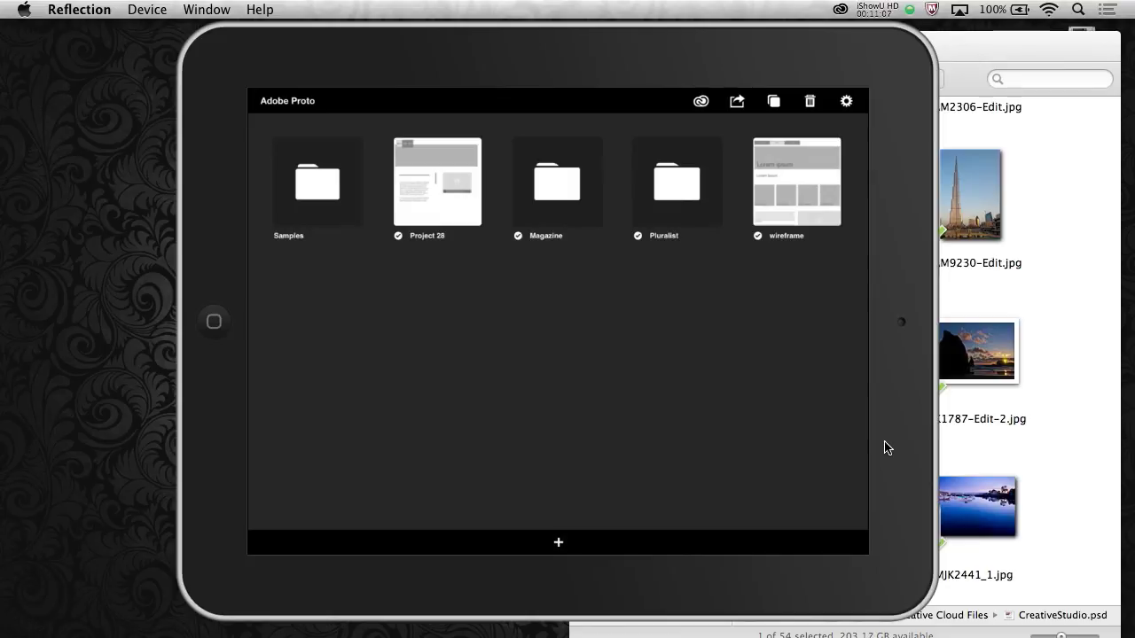
# Locate Project 28.pro via the Creative Cloud menu and open it in Dreamweaver
pyautogui.click(840, 10)
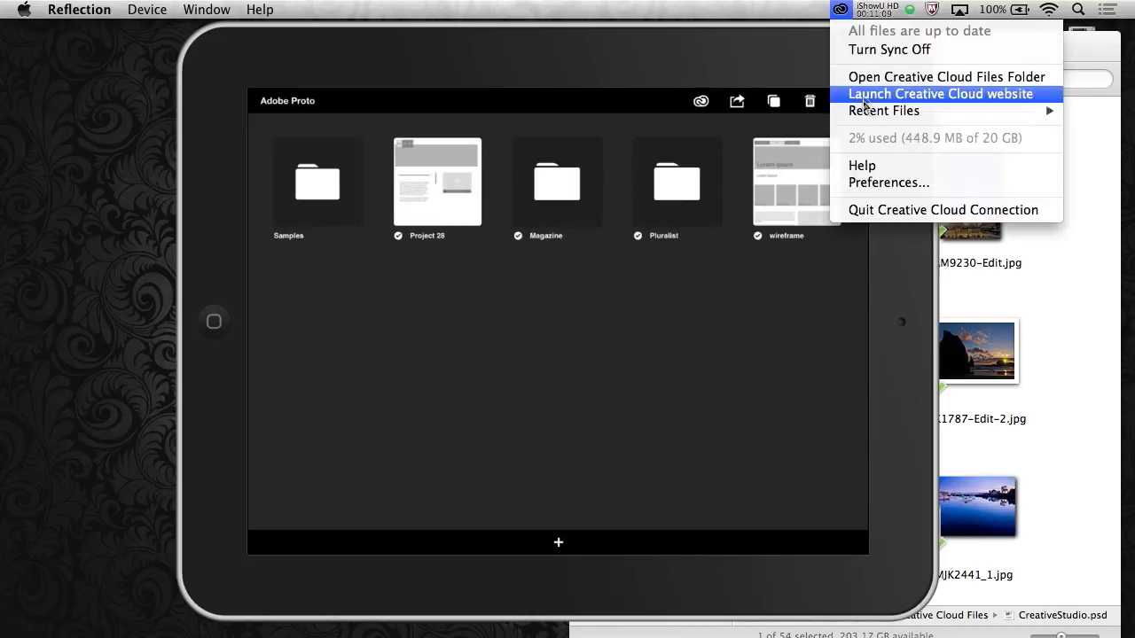
pyautogui.moveTo(864, 110)
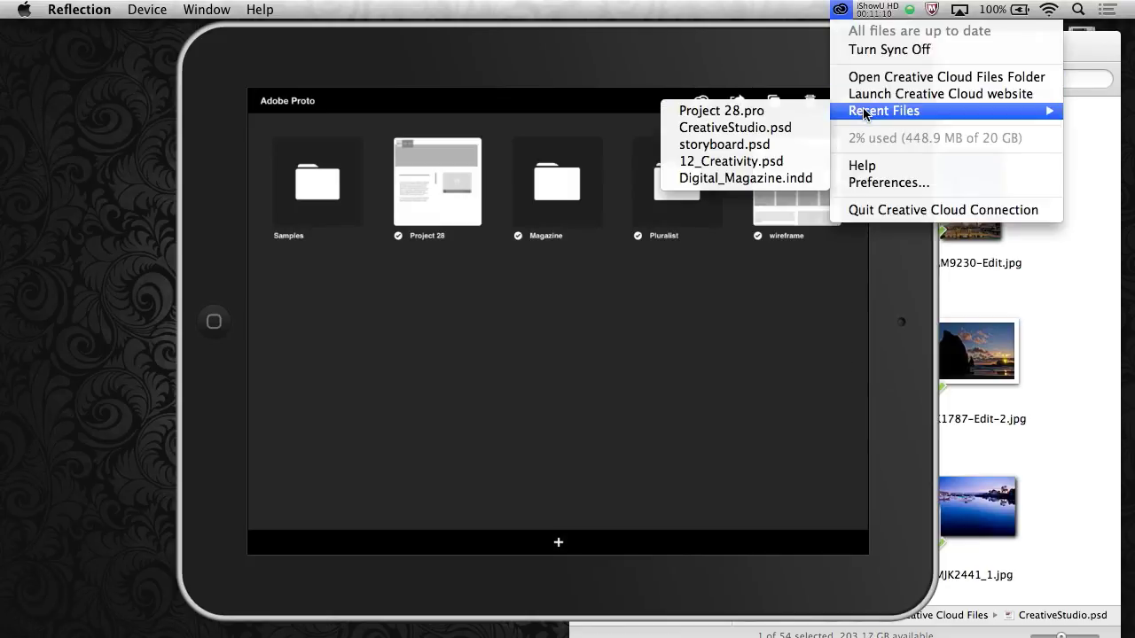
pyautogui.click(713, 110)
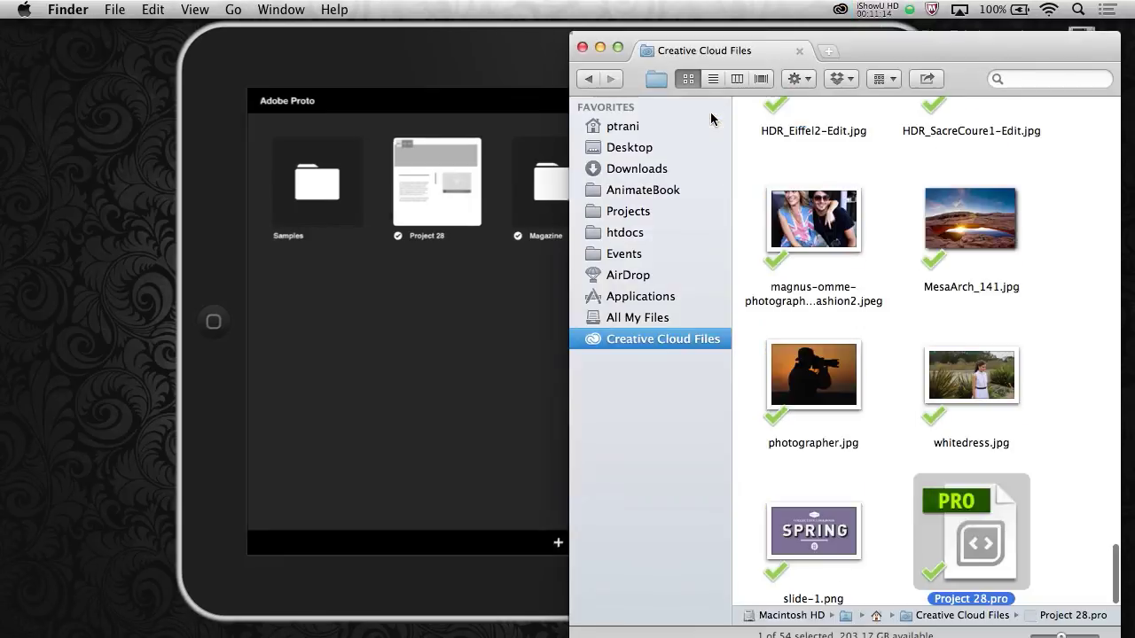
pyautogui.doubleClick(957, 503)
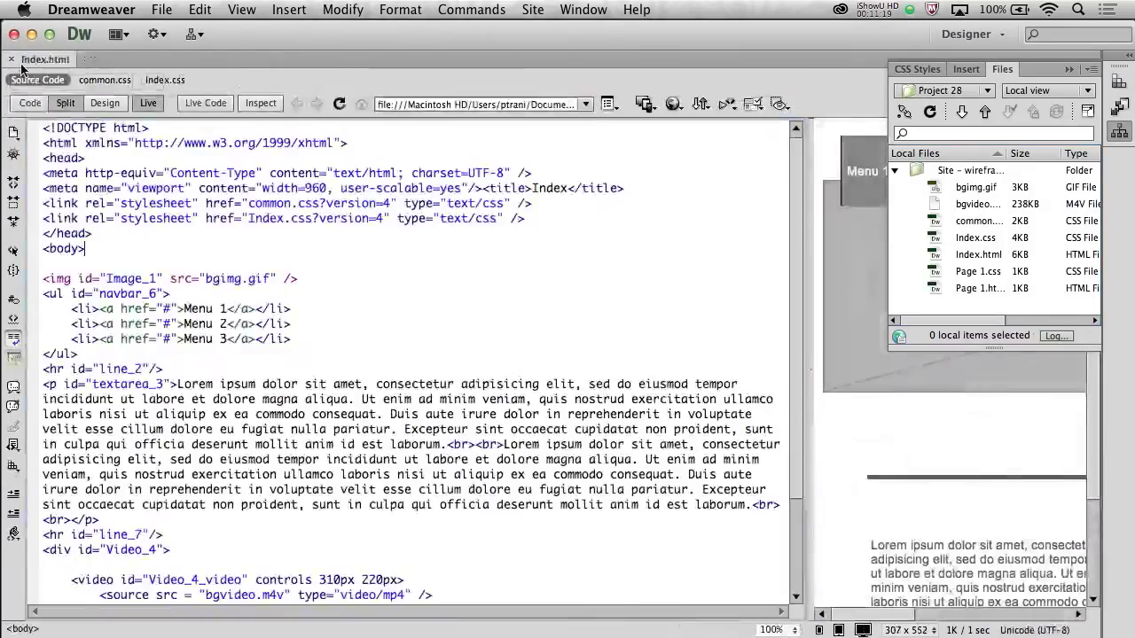
# Inspect Index.html in Design and Split views, selecting the first Lorem ipsum paragraph, then minimize Dreamweaver
pyautogui.click(104, 103)
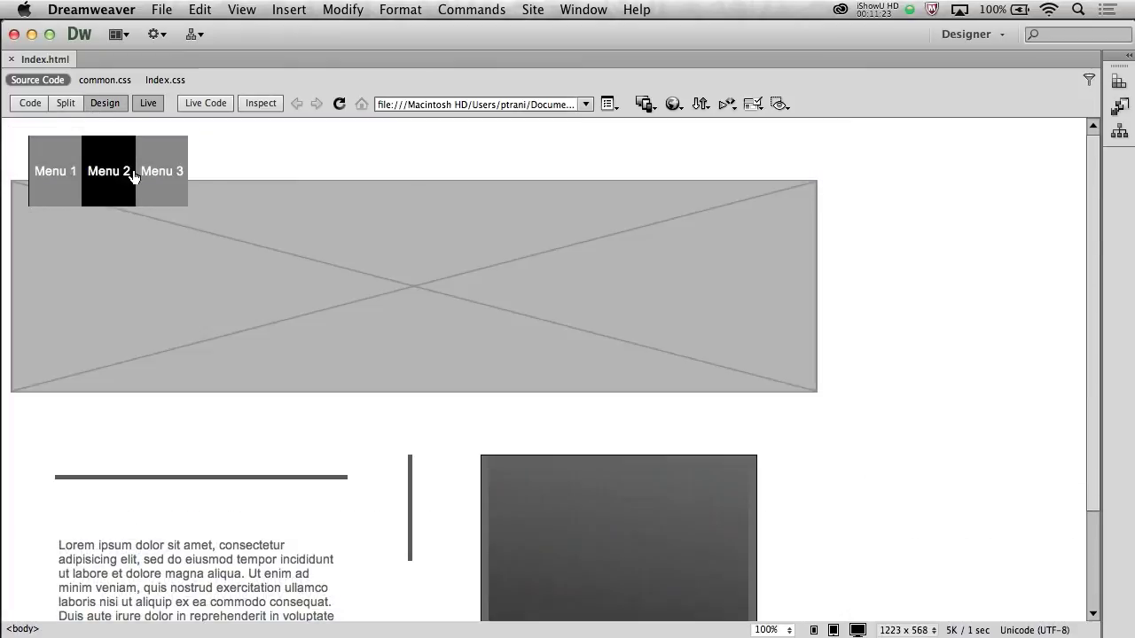
pyautogui.scroll(-3, 146, 441)
pyautogui.moveTo(146, 440); pyautogui.dragTo(153, 490)
pyautogui.moveTo(160, 551); pyautogui.dragTo(61, 420)
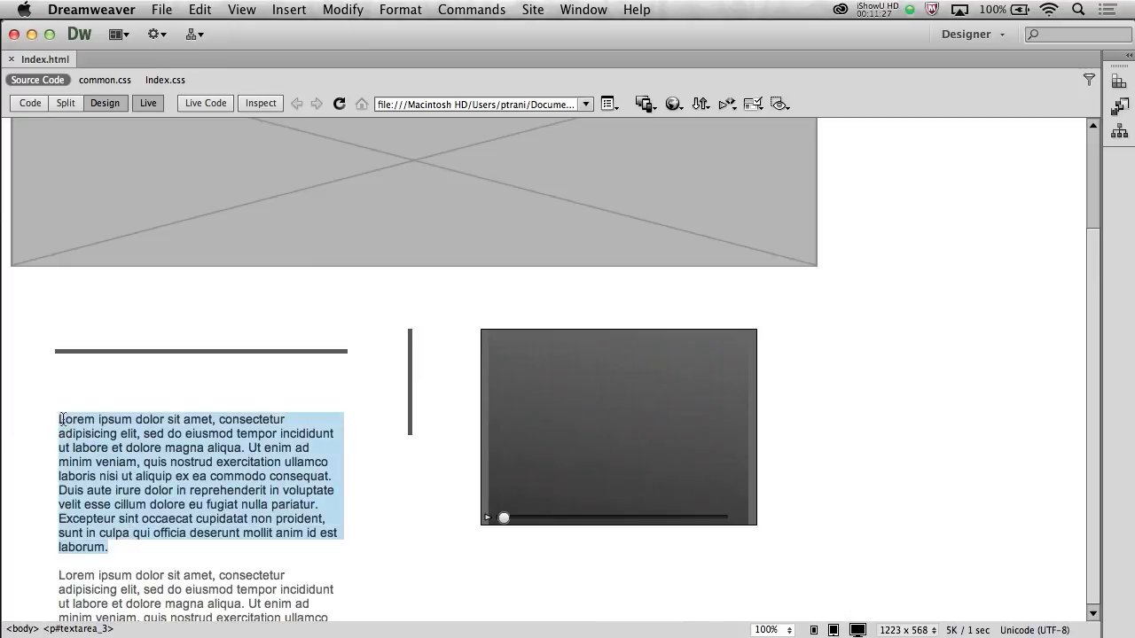
pyautogui.click(115, 467)
pyautogui.scroll(3, 164, 474)
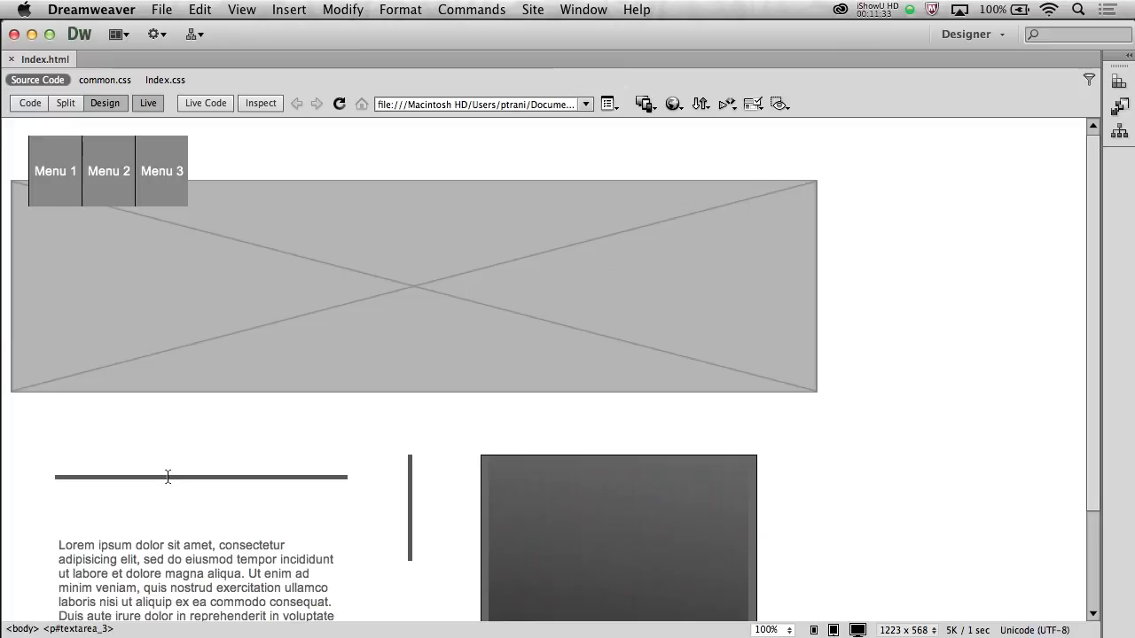
pyautogui.click(66, 103)
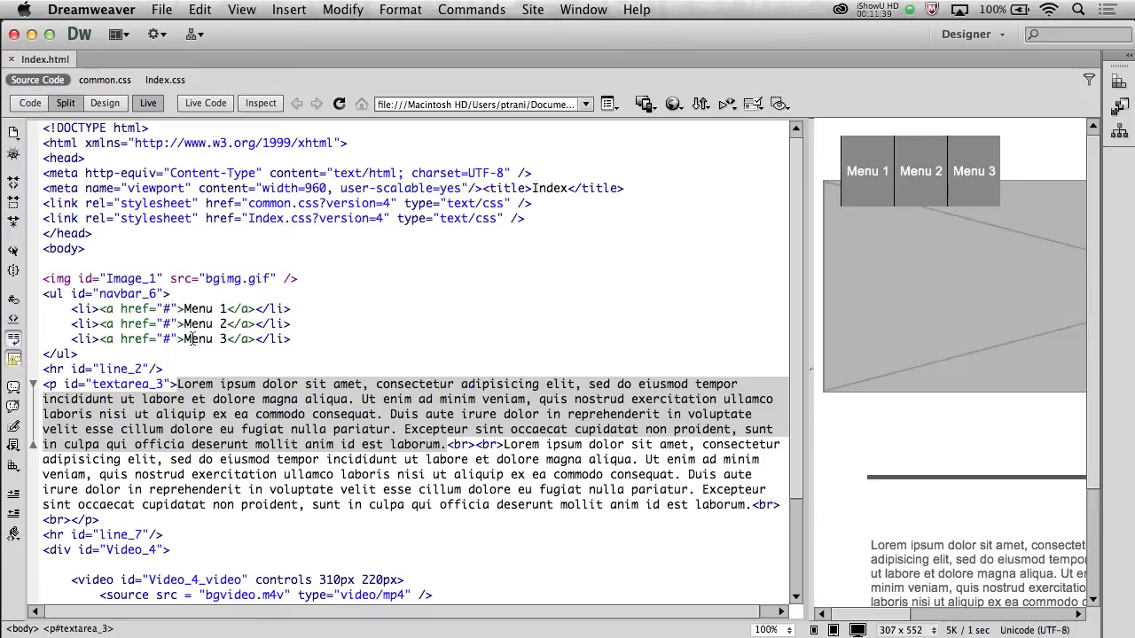
pyautogui.click(31, 35)
# Bring the mirrored iPad forward, slide it left, and reveal the Creative Cloud Files folder with photographer.jpg
pyautogui.click(355, 356)
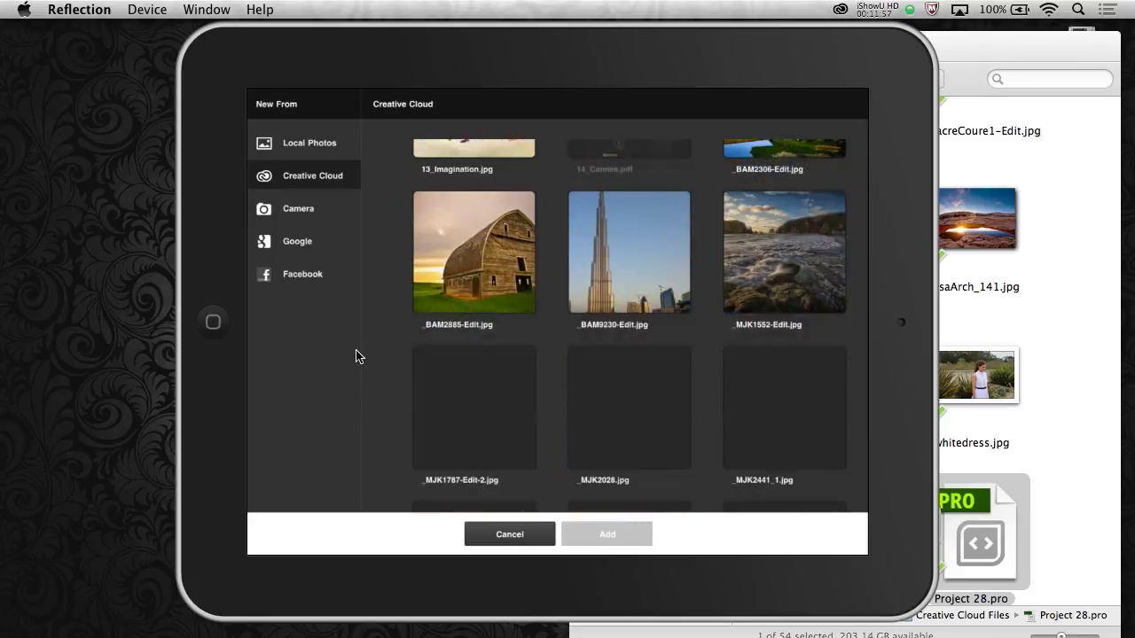
pyautogui.moveTo(580, 46); pyautogui.dragTo(221, 73)
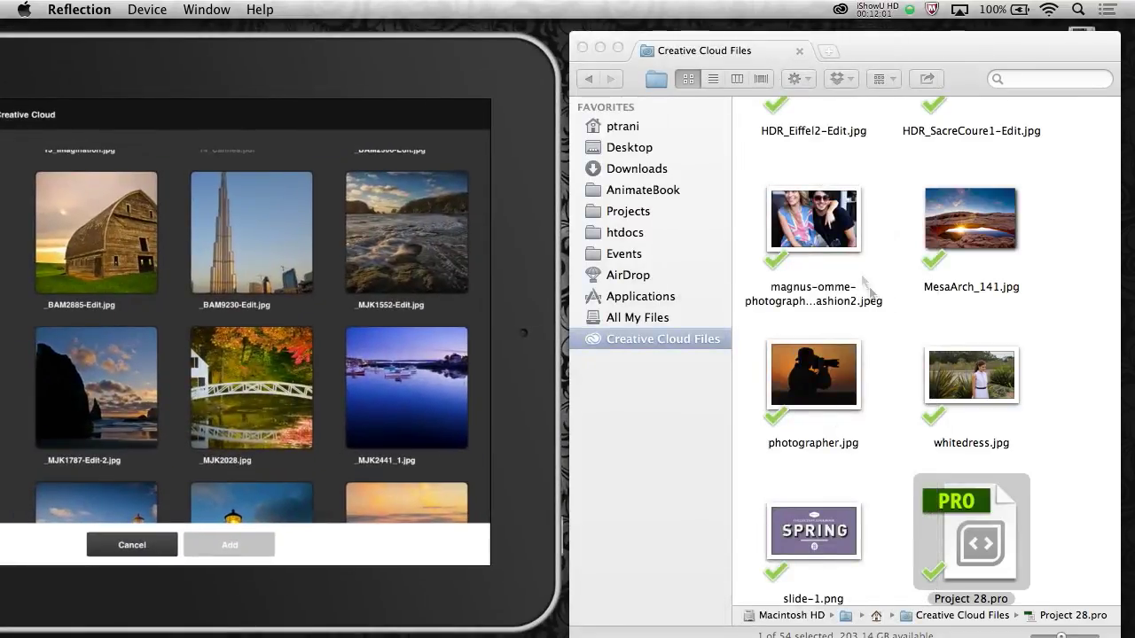
pyautogui.click(887, 318)
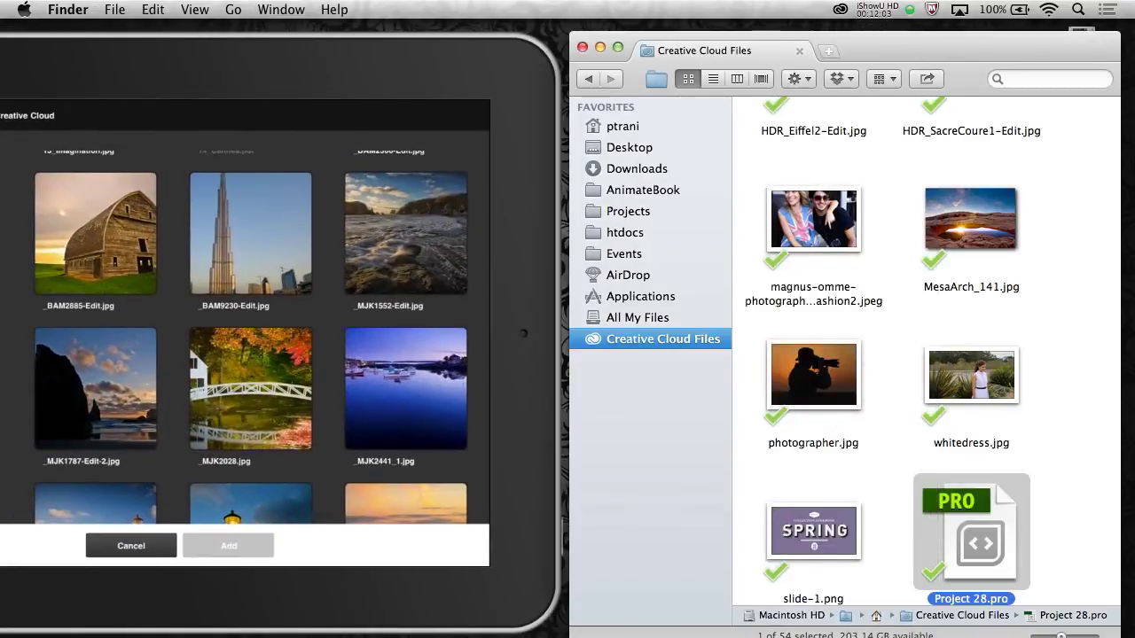
# Widen Chrome to full screen and browse creative.adobe.com's Apps listing, from Dreamweaver to Edge tools
pyautogui.press('super+Tab')
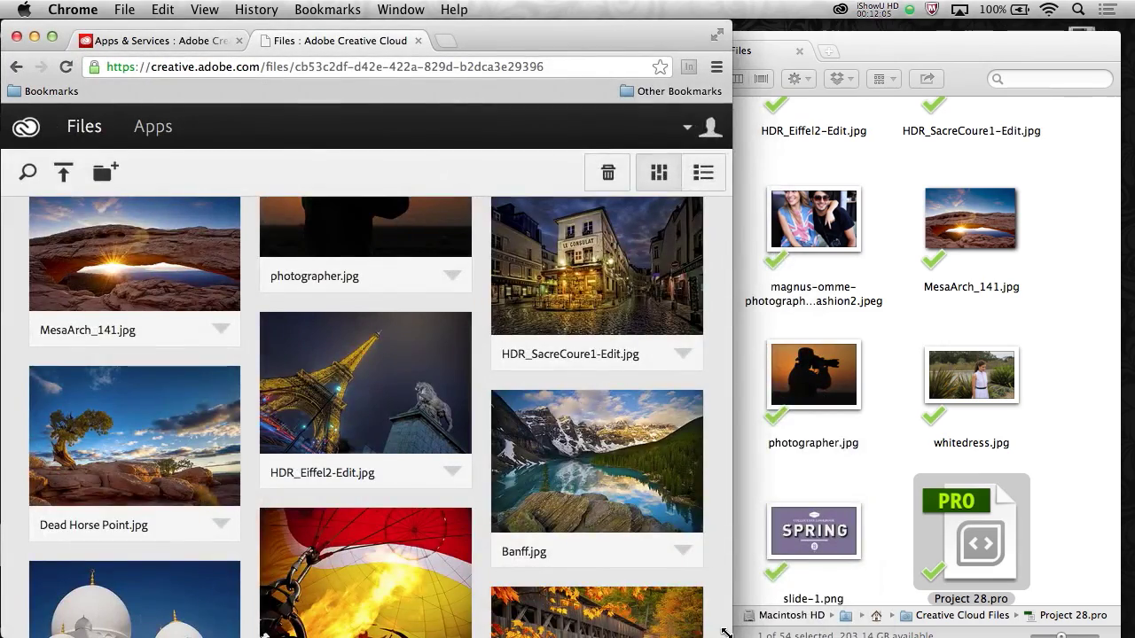
pyautogui.moveTo(729, 629); pyautogui.dragTo(1094, 627)
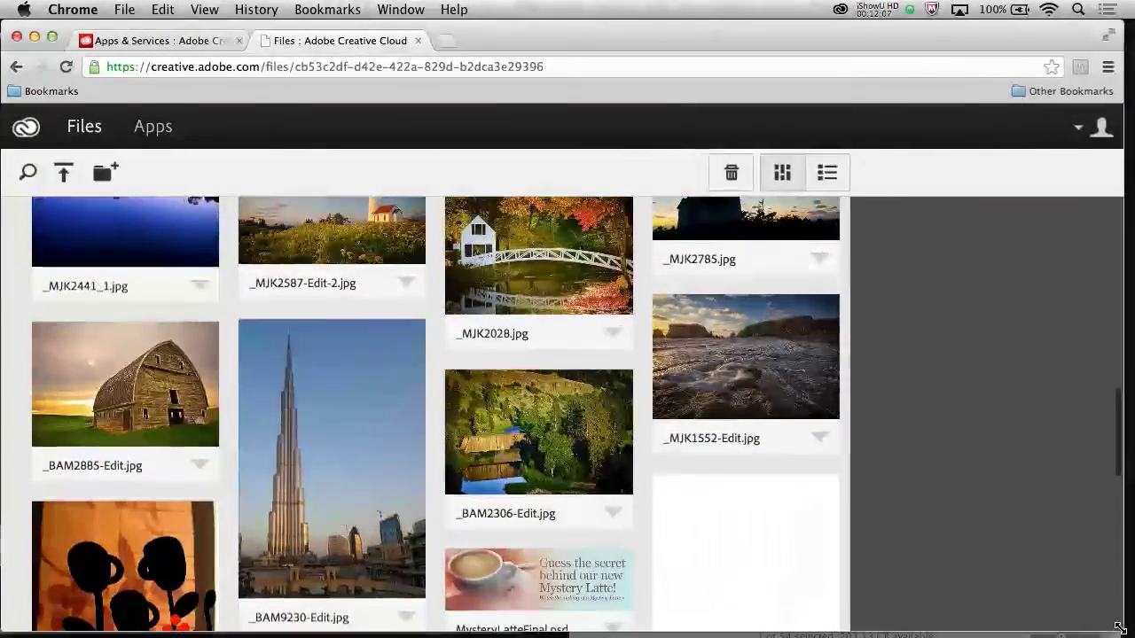
pyautogui.click(153, 129)
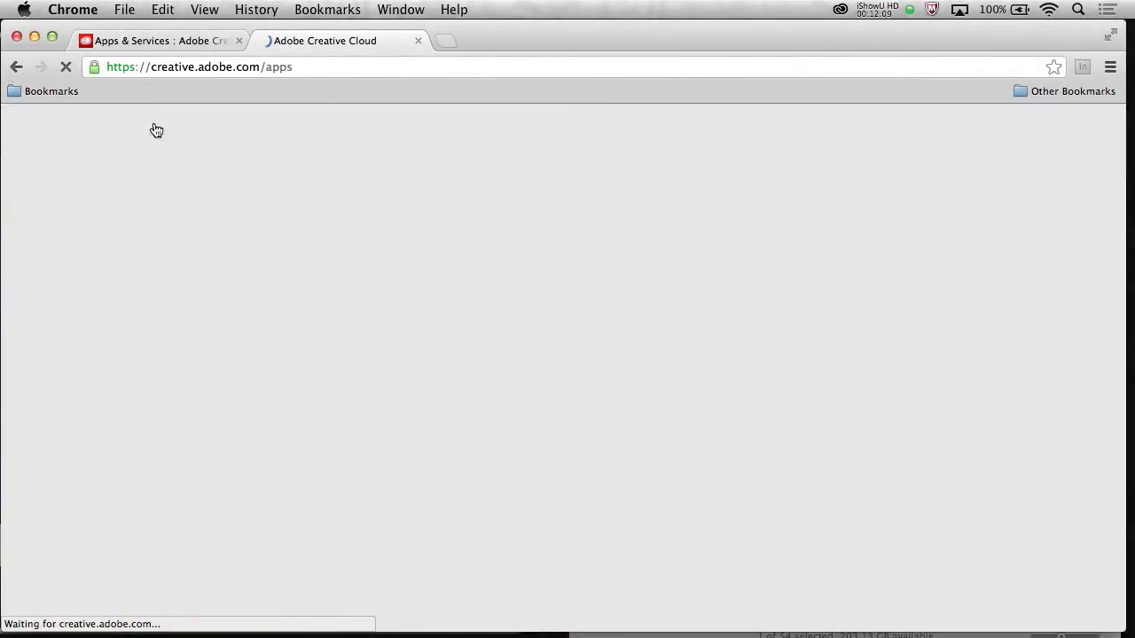
pyautogui.scroll(-3, 906, 385)
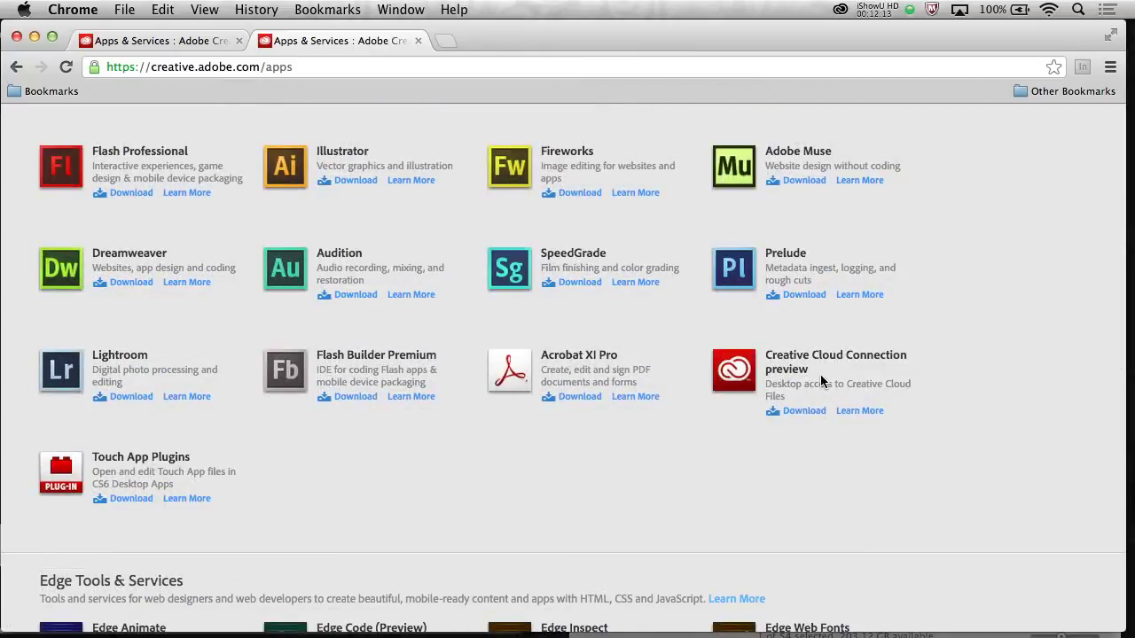
pyautogui.scroll(-2, 551, 449)
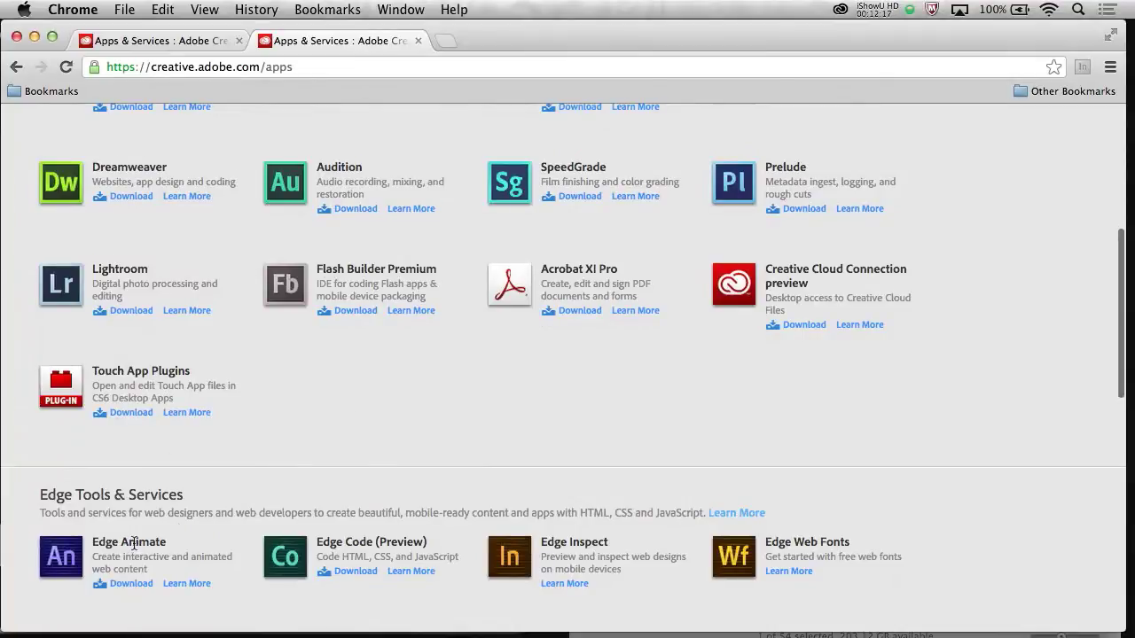
pyautogui.scroll(-2, 459, 426)
pyautogui.scroll(-3, 455, 443)
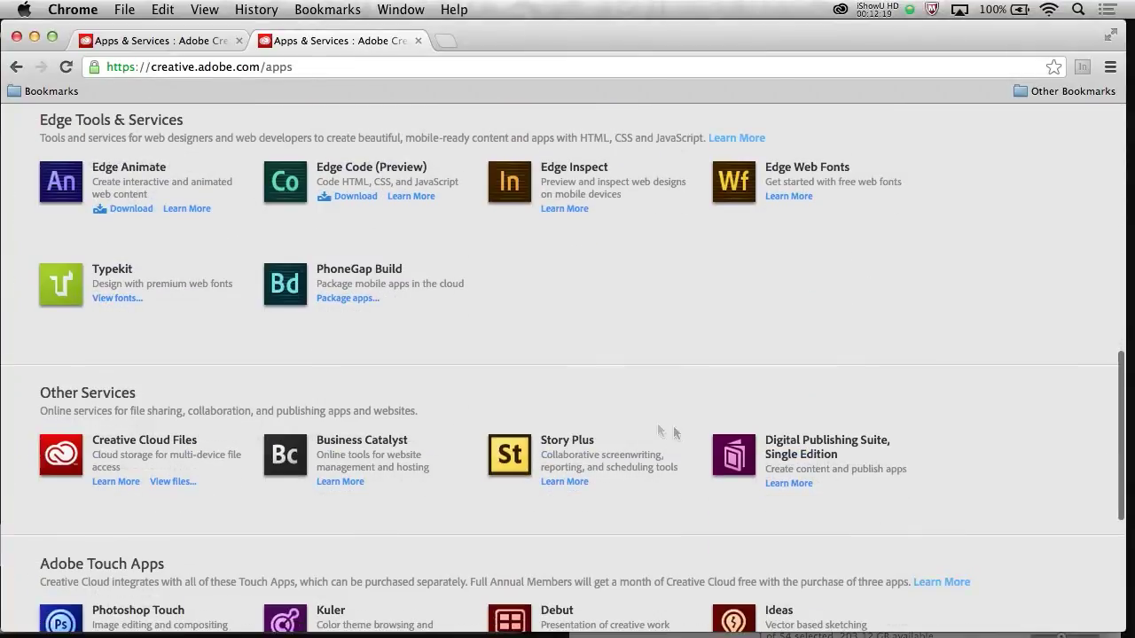
pyautogui.scroll(-3, 671, 443)
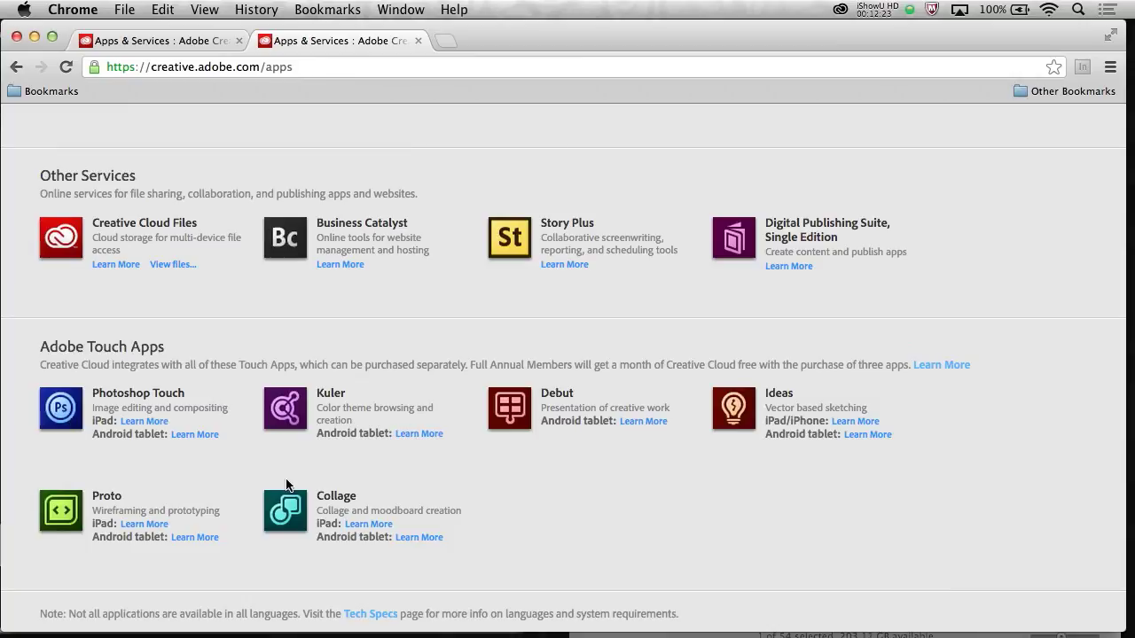
pyautogui.scroll(10, 638, 479)
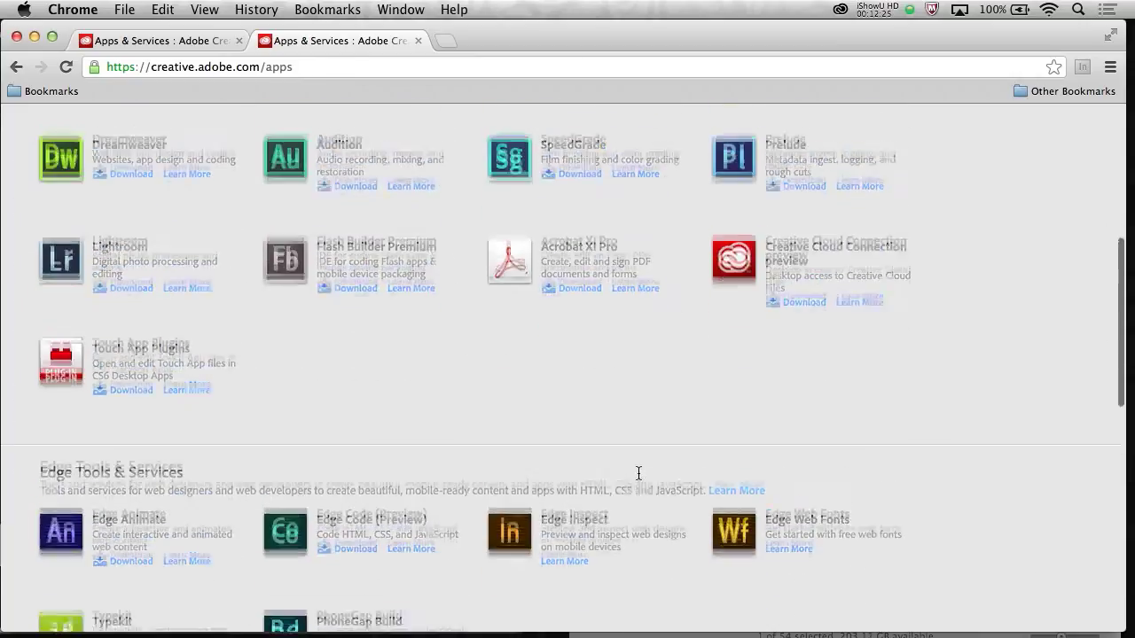